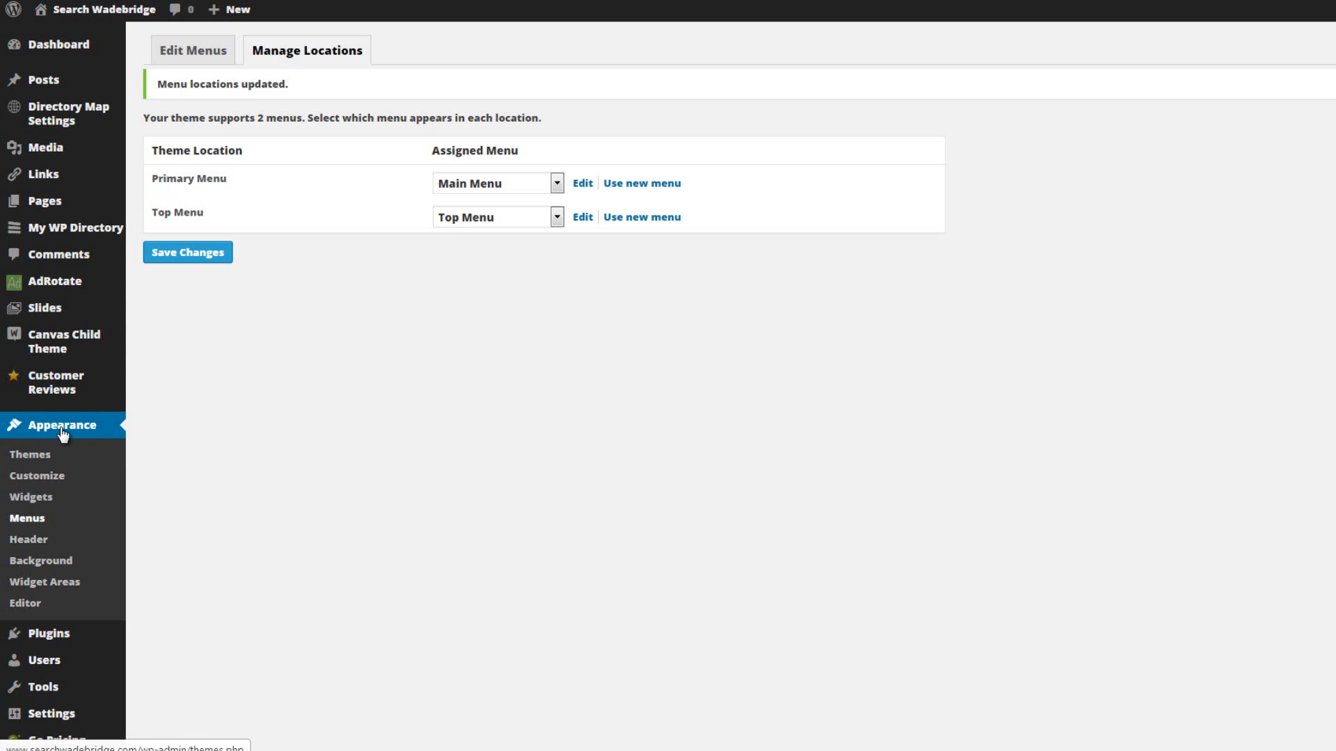
# Review the menus available for the Primary Menu theme location, keeping the current assignment, and return to editing menus.
pyautogui.click(37, 522)
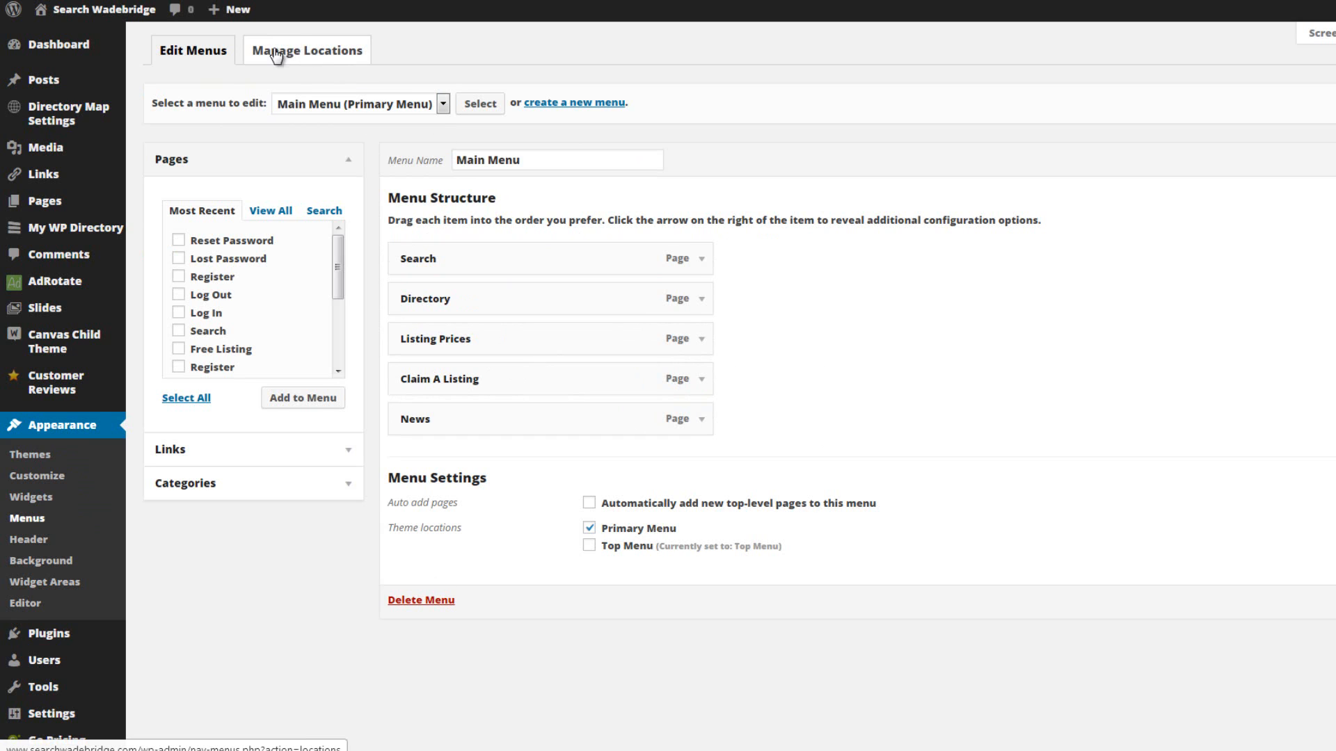
pyautogui.click(298, 52)
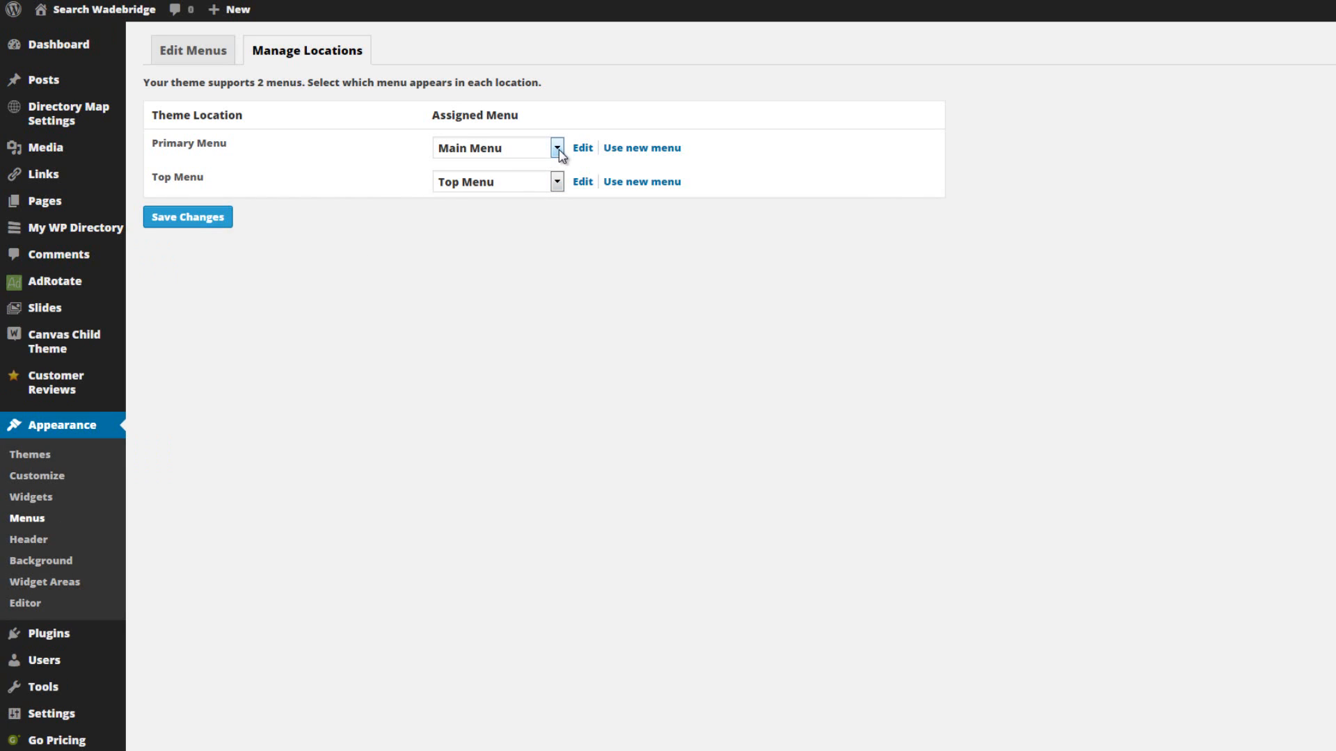
pyautogui.click(557, 148)
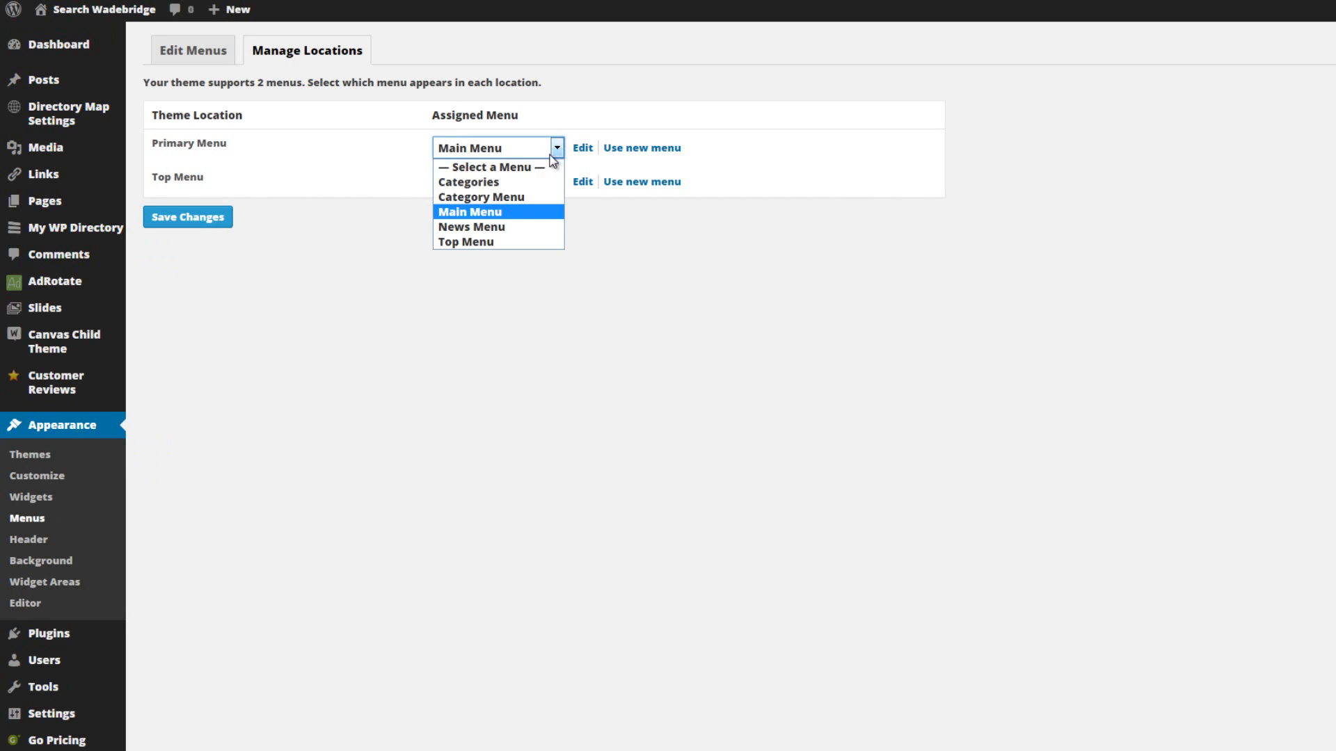
pyautogui.click(352, 231)
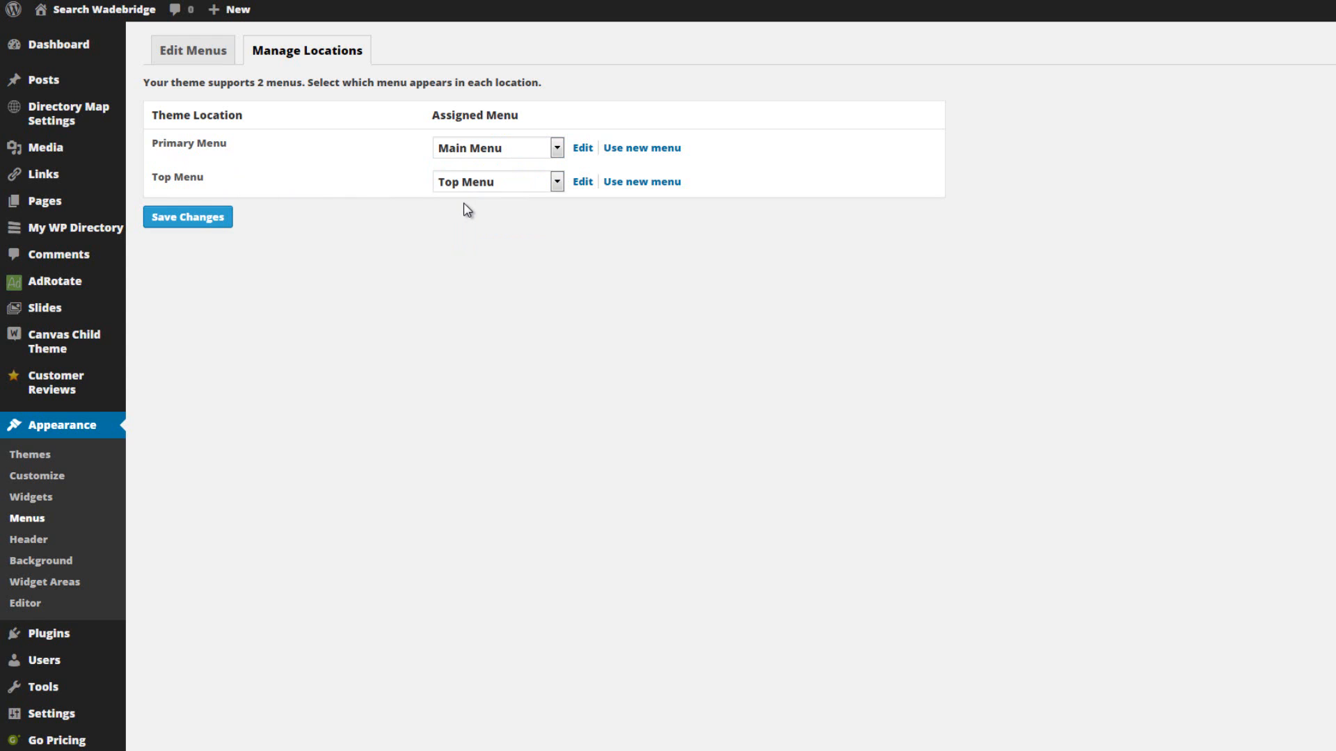
pyautogui.click(197, 56)
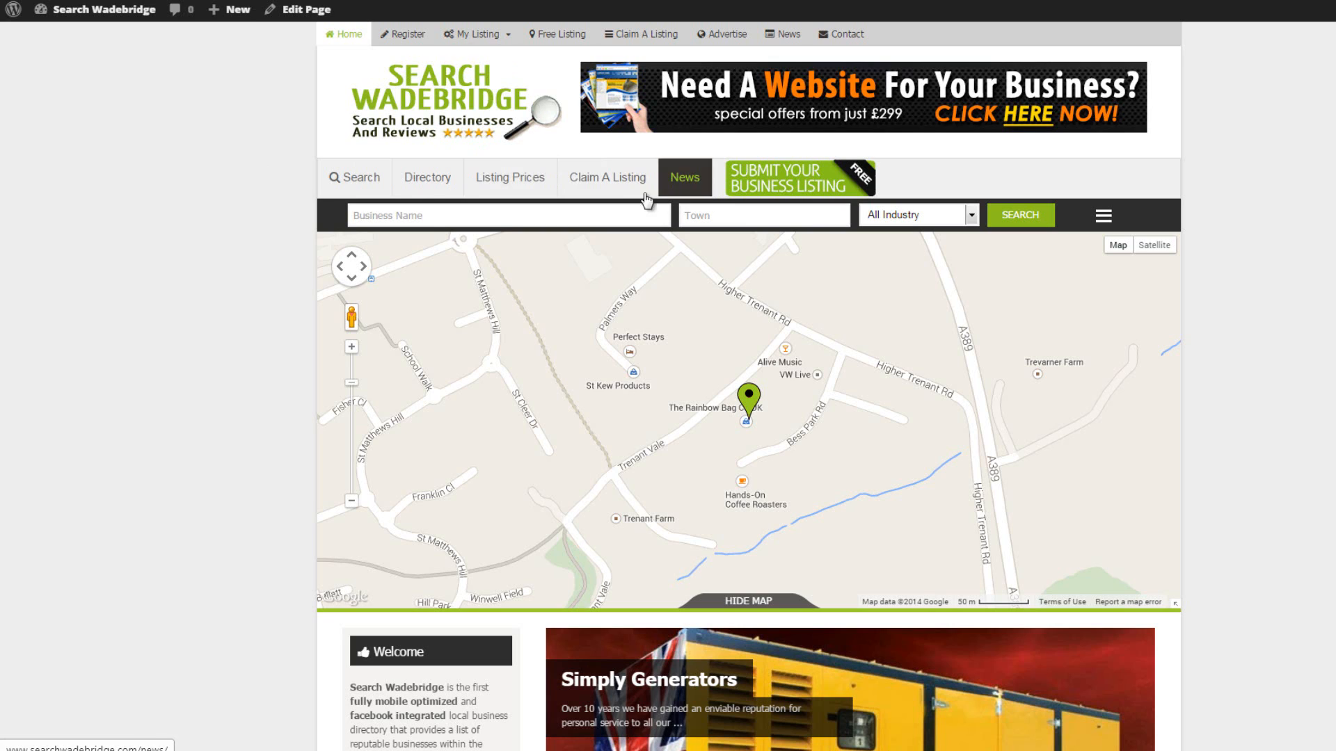
# Visit the live site's Search and Directory pages from its main navigation and look through the directory listings.
pyautogui.click(361, 182)
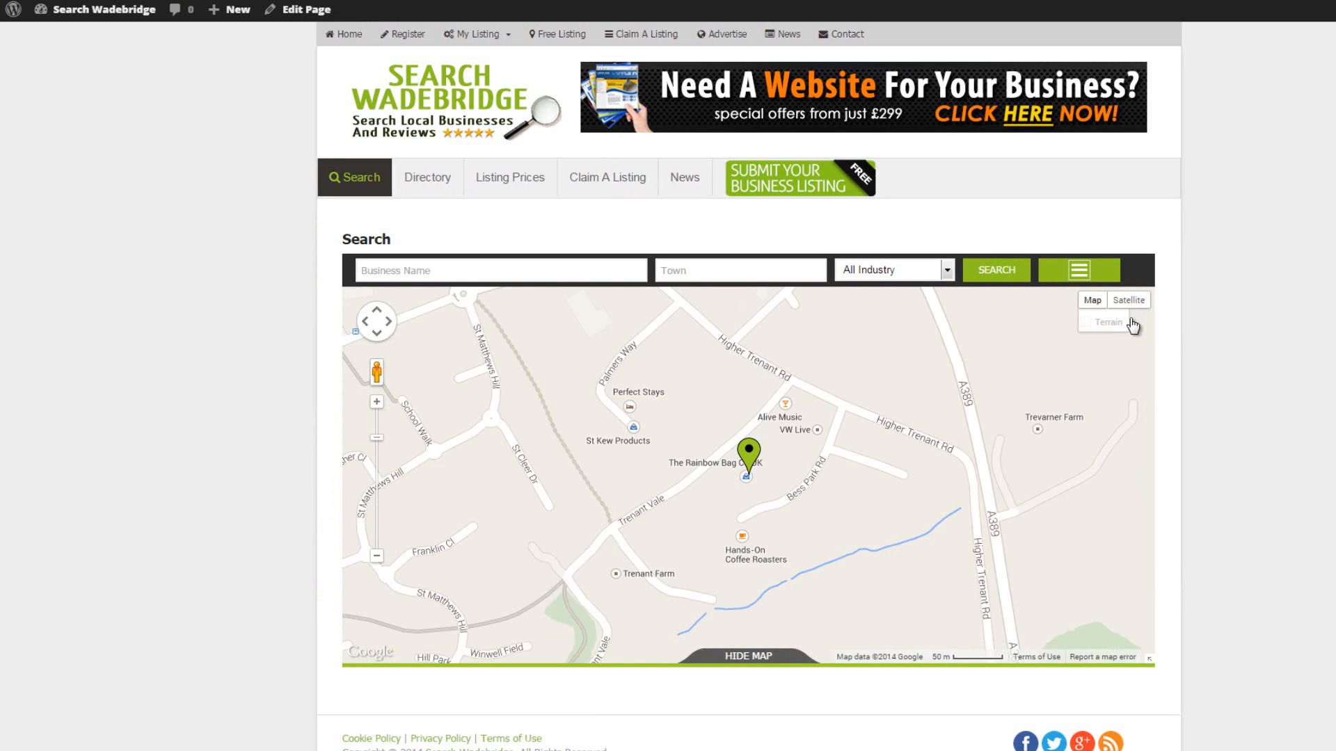
pyautogui.click(428, 178)
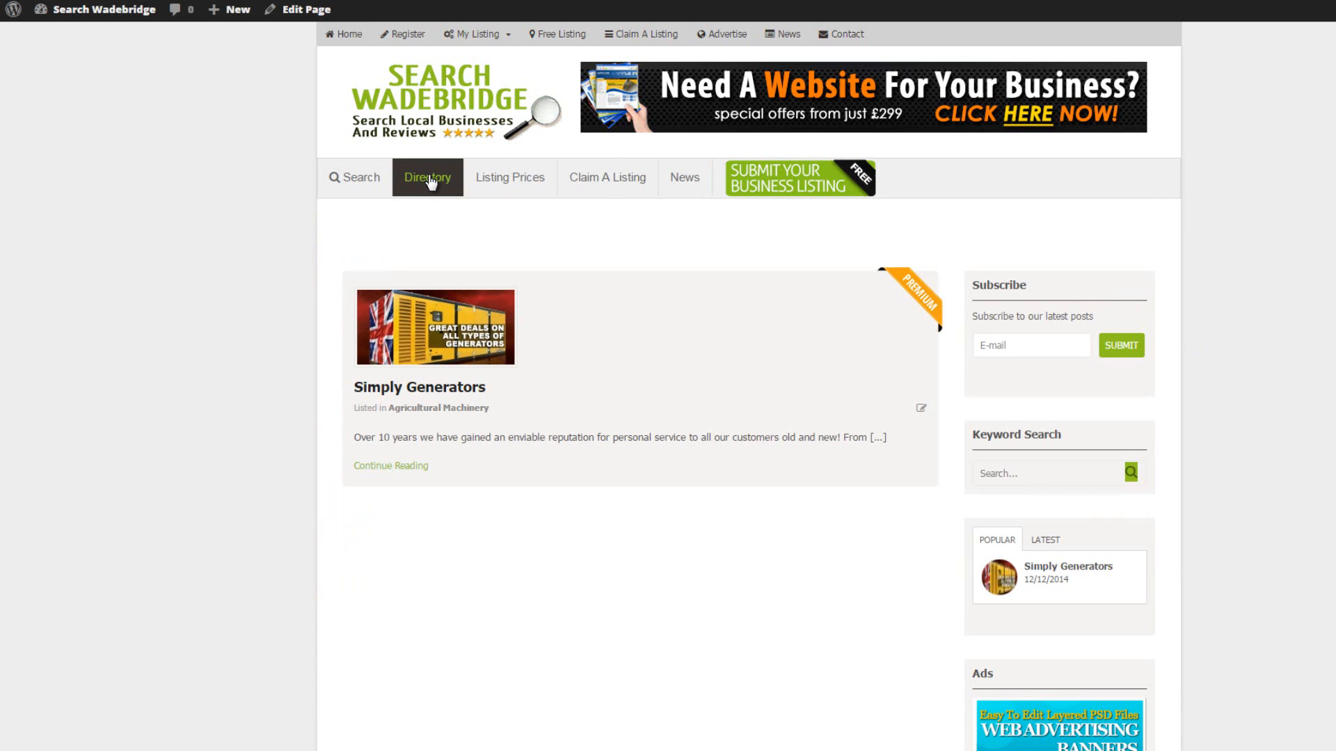
pyautogui.scroll(-2, 201, 403)
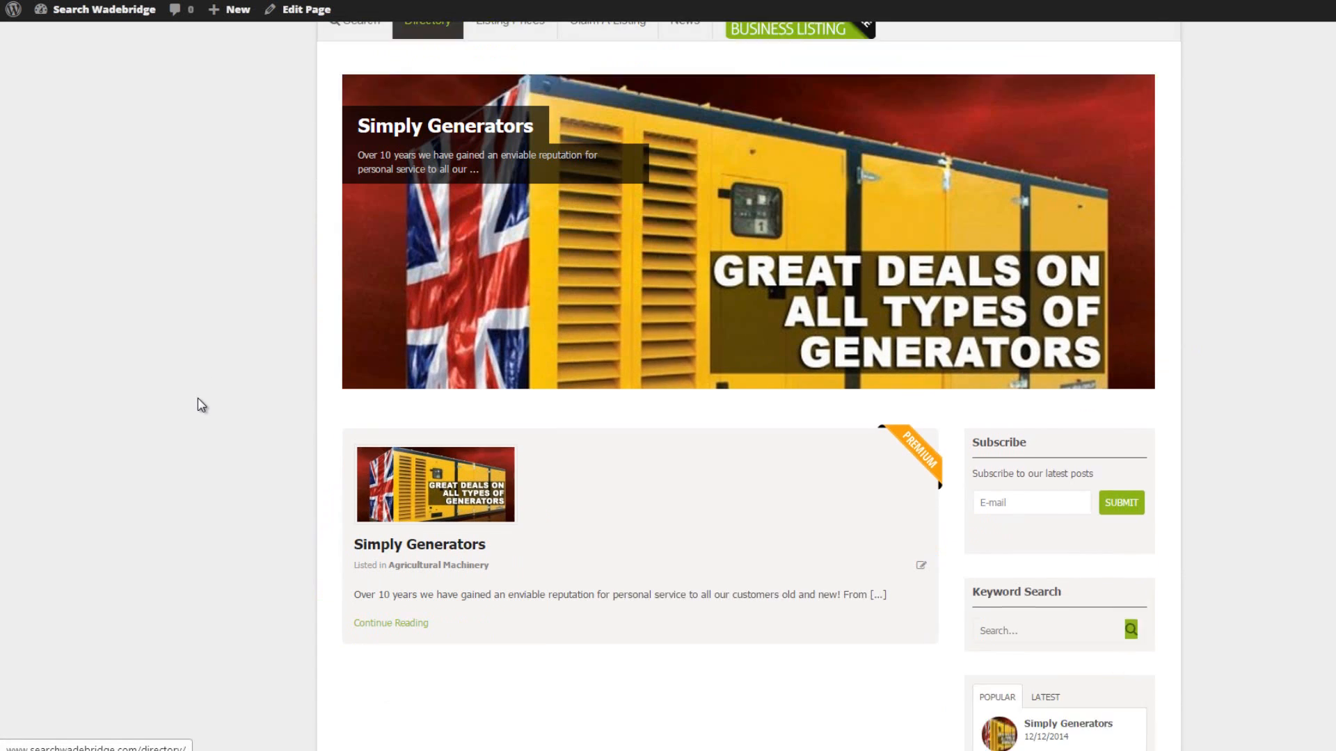
pyautogui.scroll(-1, 198, 398)
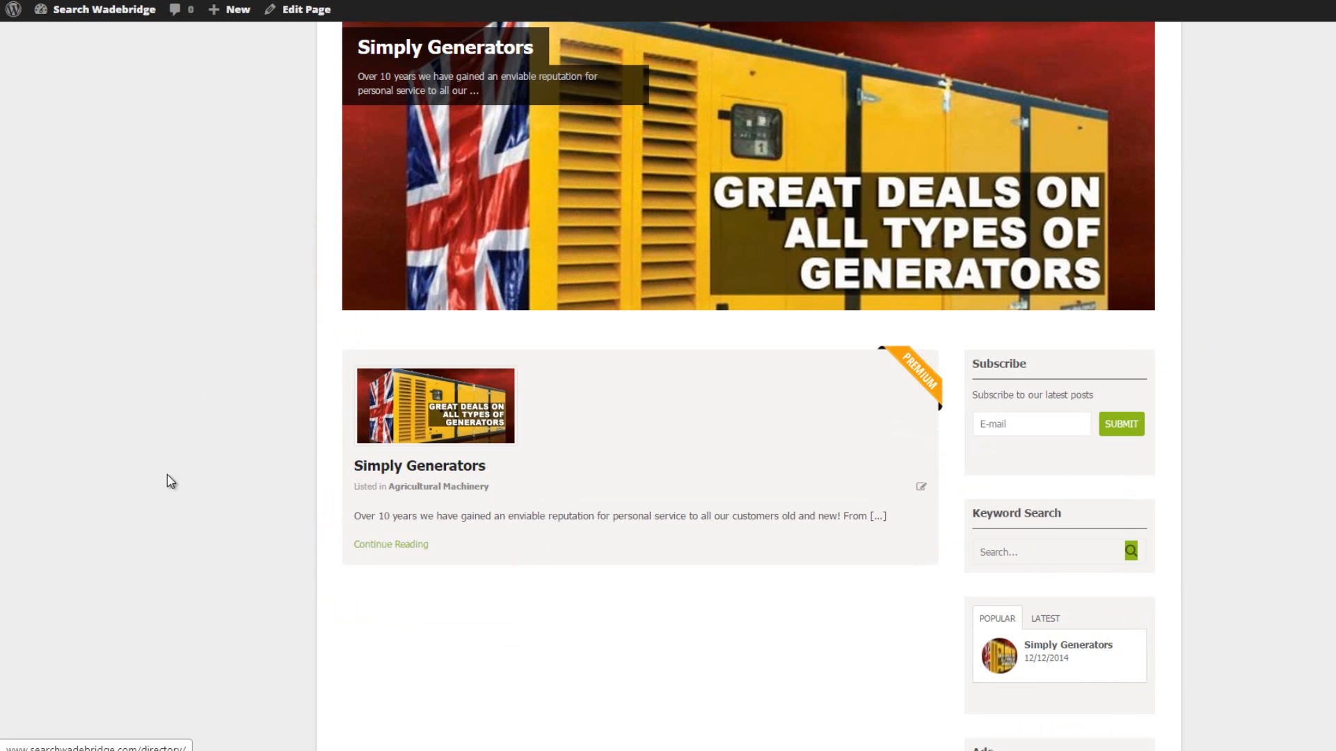
pyautogui.scroll(3, 170, 480)
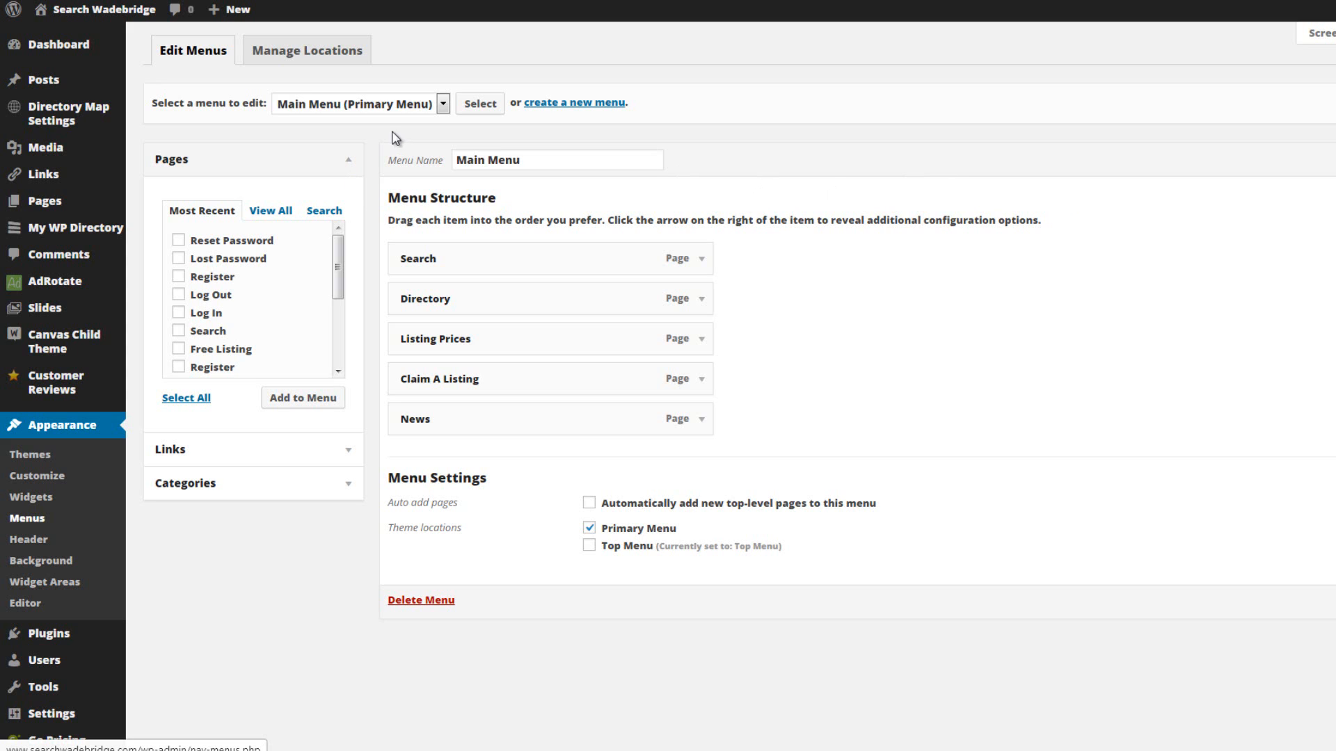
# Assign the Categories menu to the Primary Menu theme location and save the change.
pyautogui.click(298, 56)
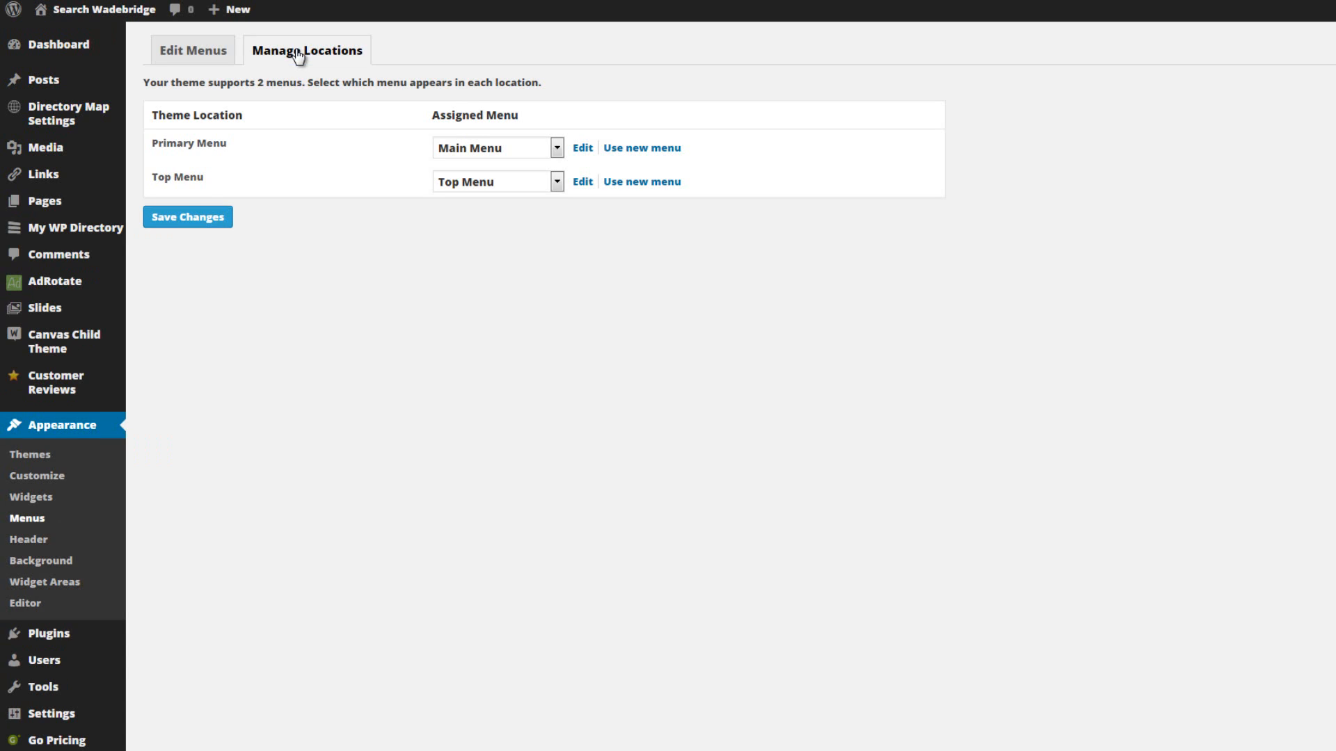
pyautogui.click(558, 148)
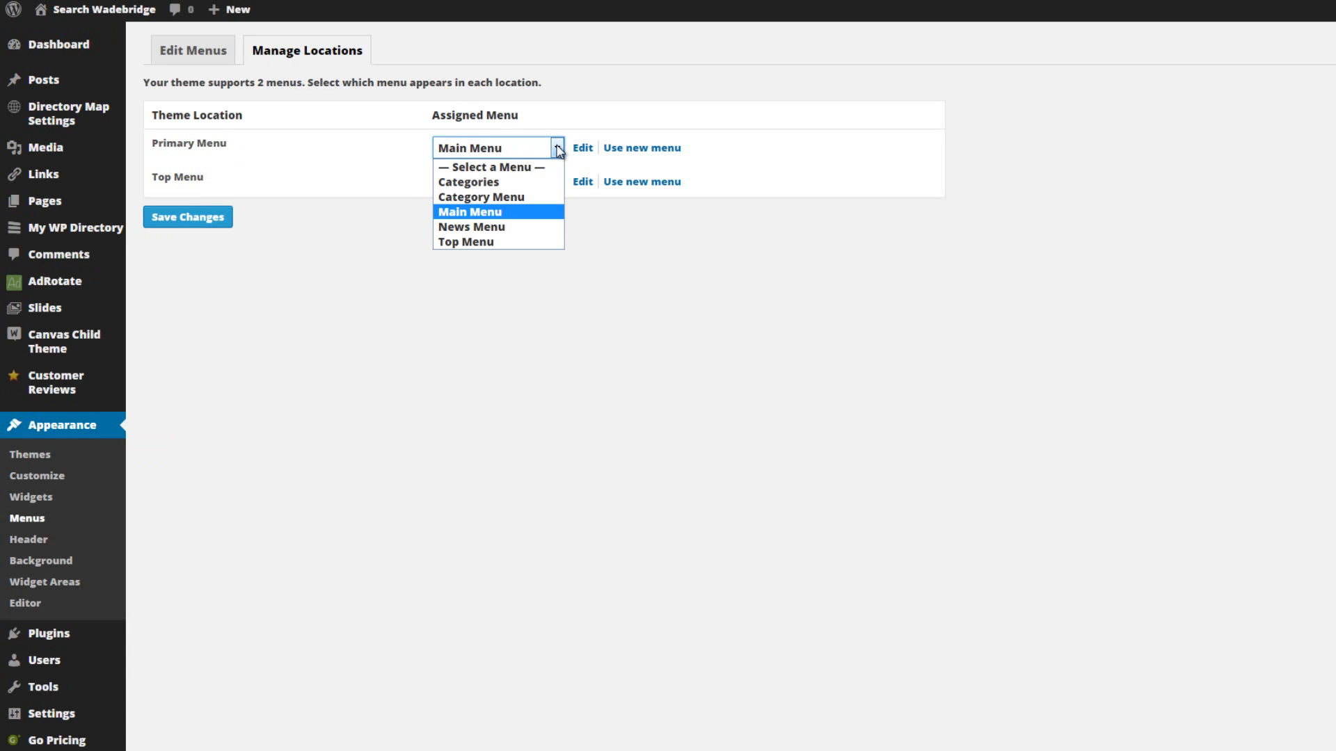
pyautogui.click(487, 182)
pyautogui.click(194, 217)
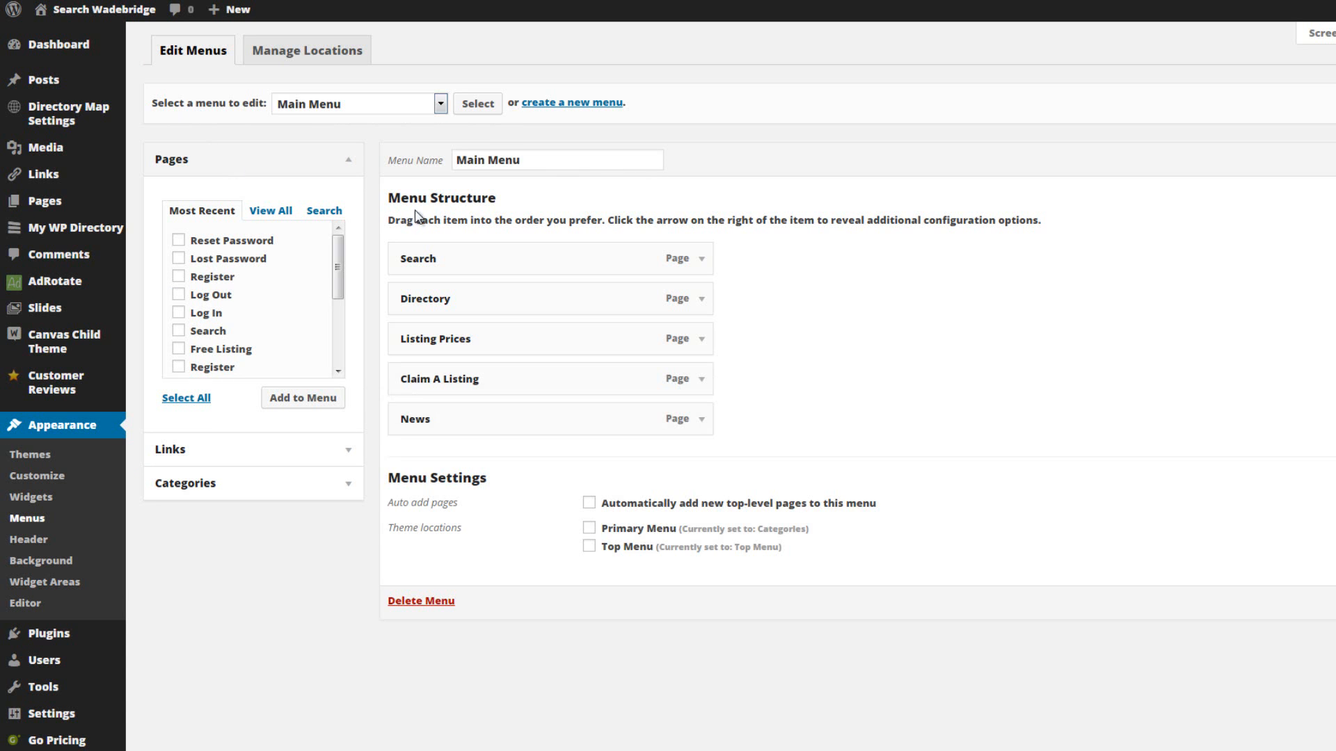
# Load the Categories menu for editing and examine how its alphabetical items and category sub-items are nested.
pyautogui.click(441, 105)
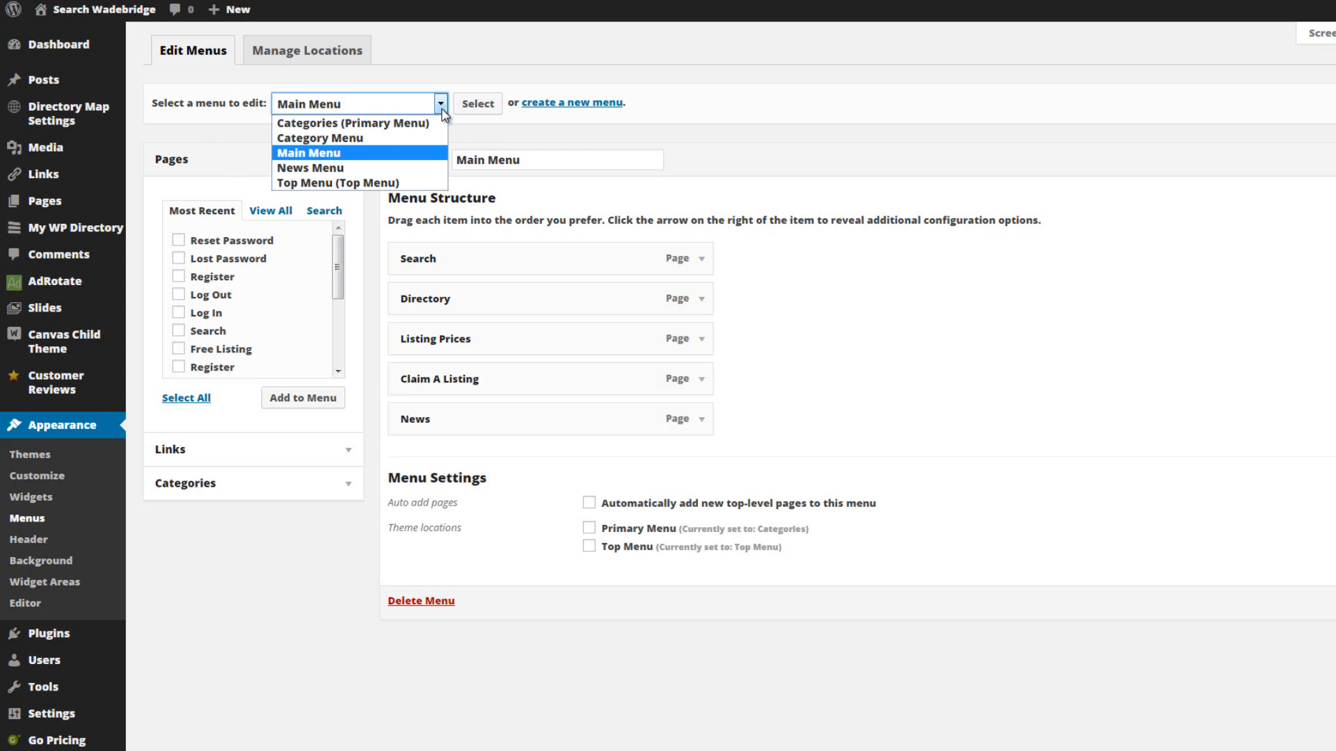
pyautogui.click(349, 124)
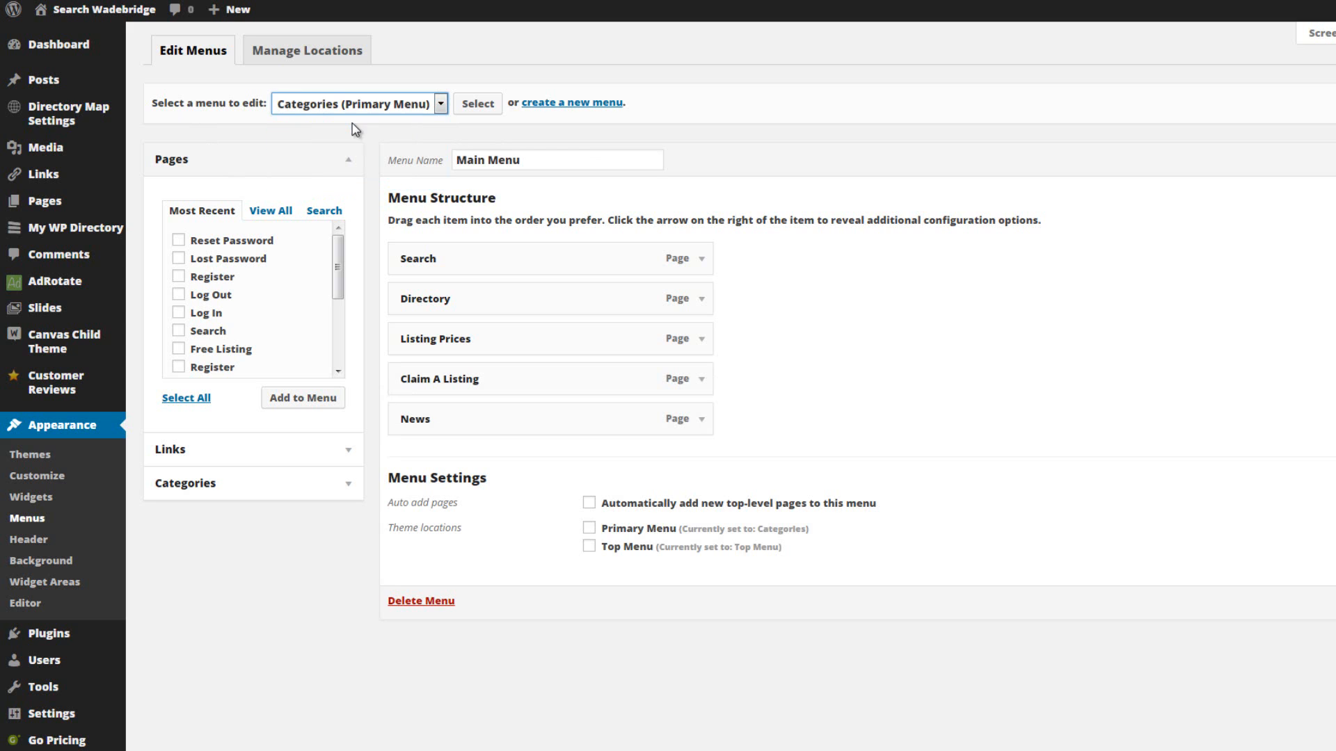
pyautogui.click(475, 105)
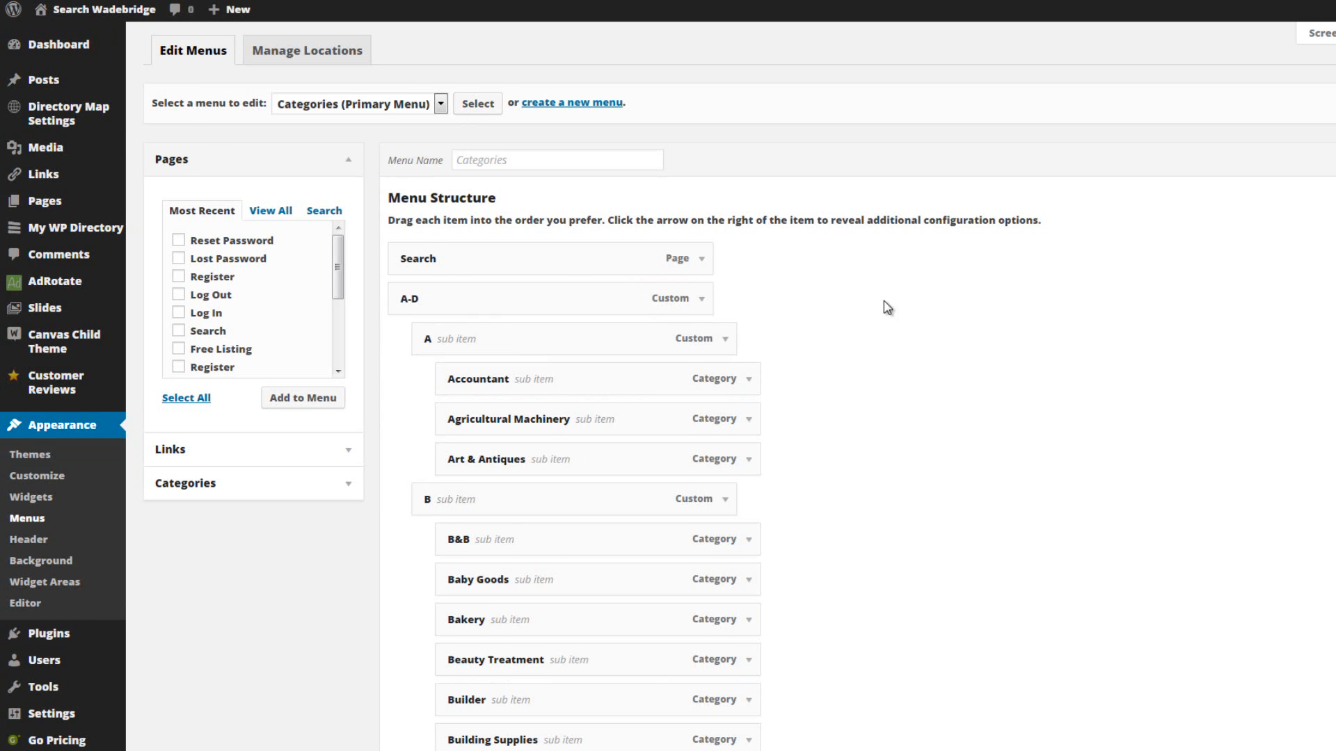
pyautogui.scroll(-2, 897, 306)
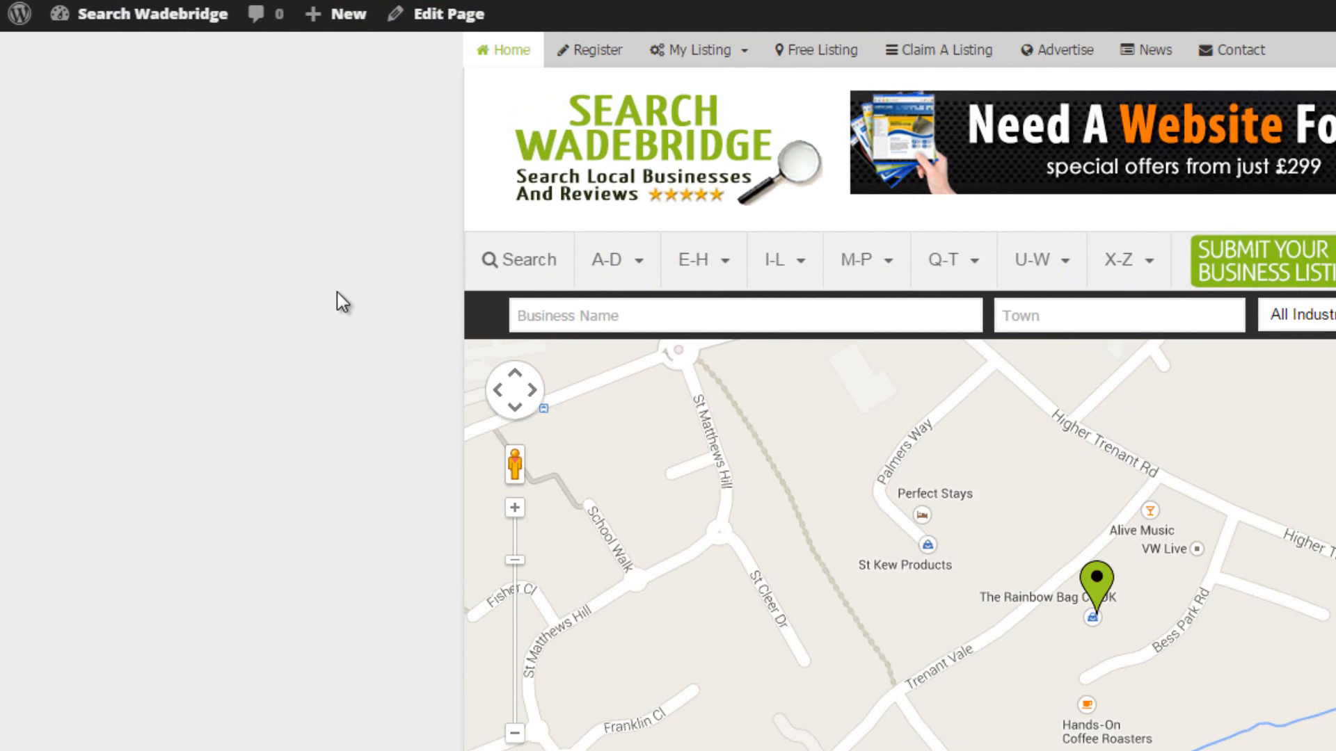
# On the live site, examine the alphabetical dropdowns in the main navigation, including the letter submenus under A-D, E-H and M-P.
pyautogui.moveTo(624, 259)
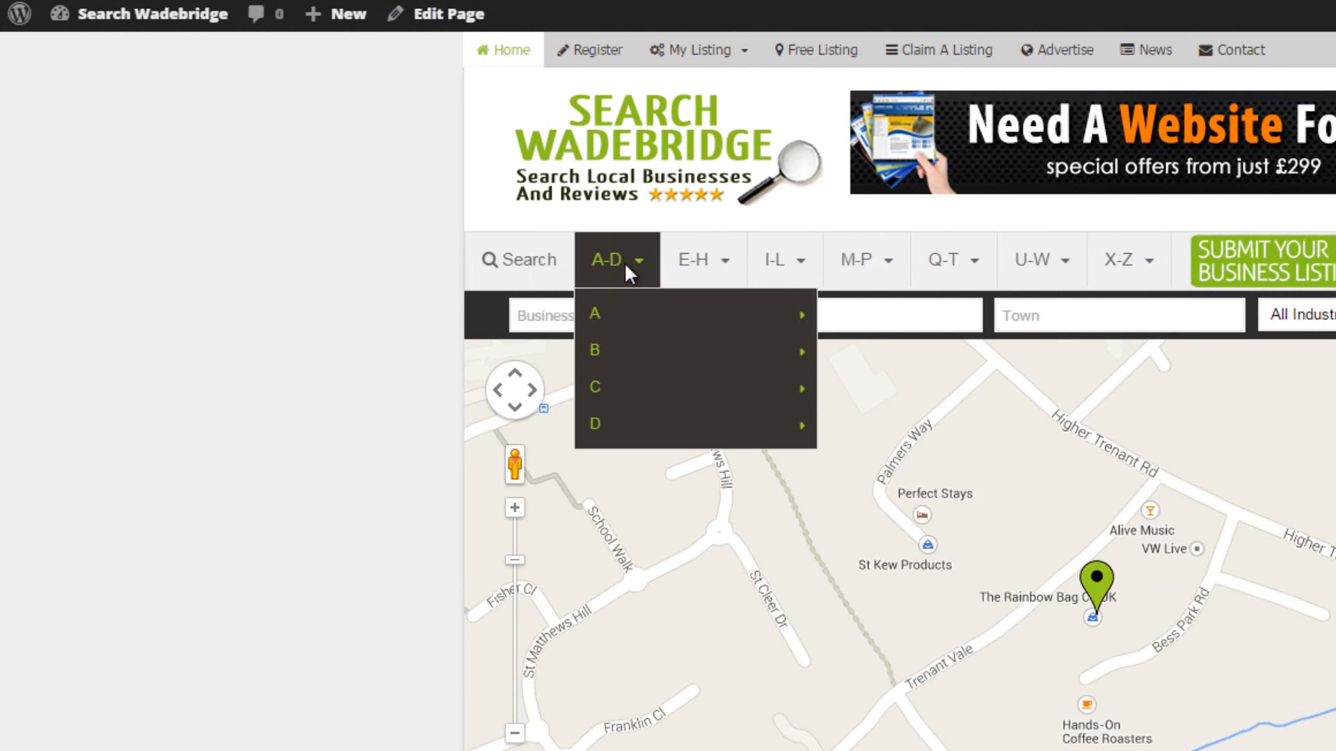
pyautogui.moveTo(628, 312)
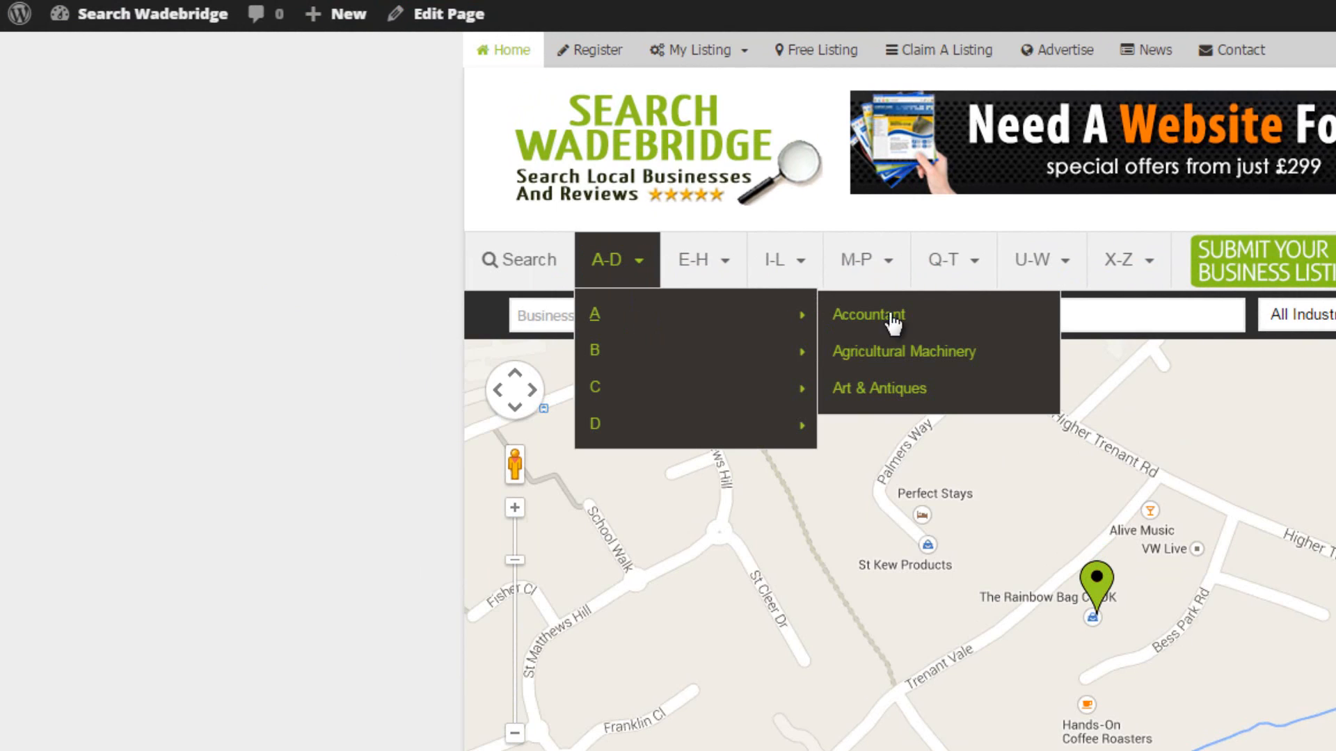
pyautogui.moveTo(619, 349)
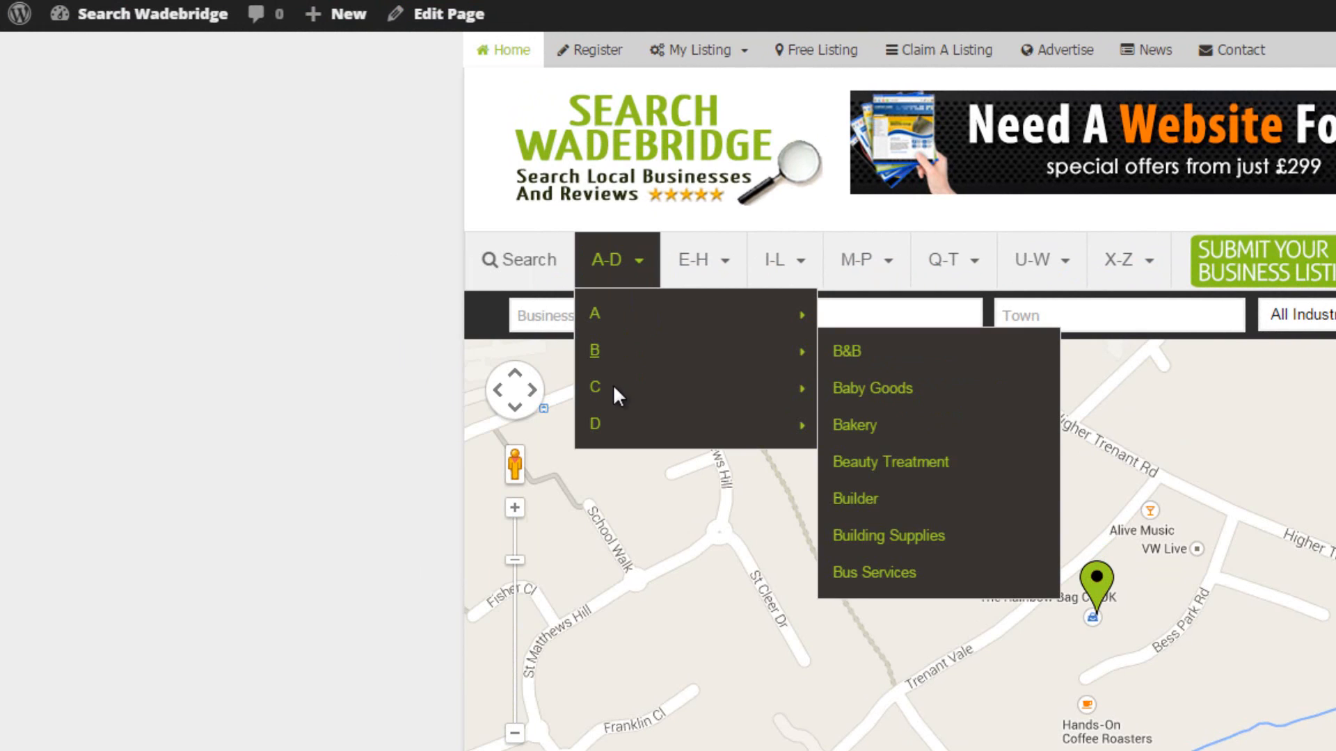
pyautogui.moveTo(613, 385)
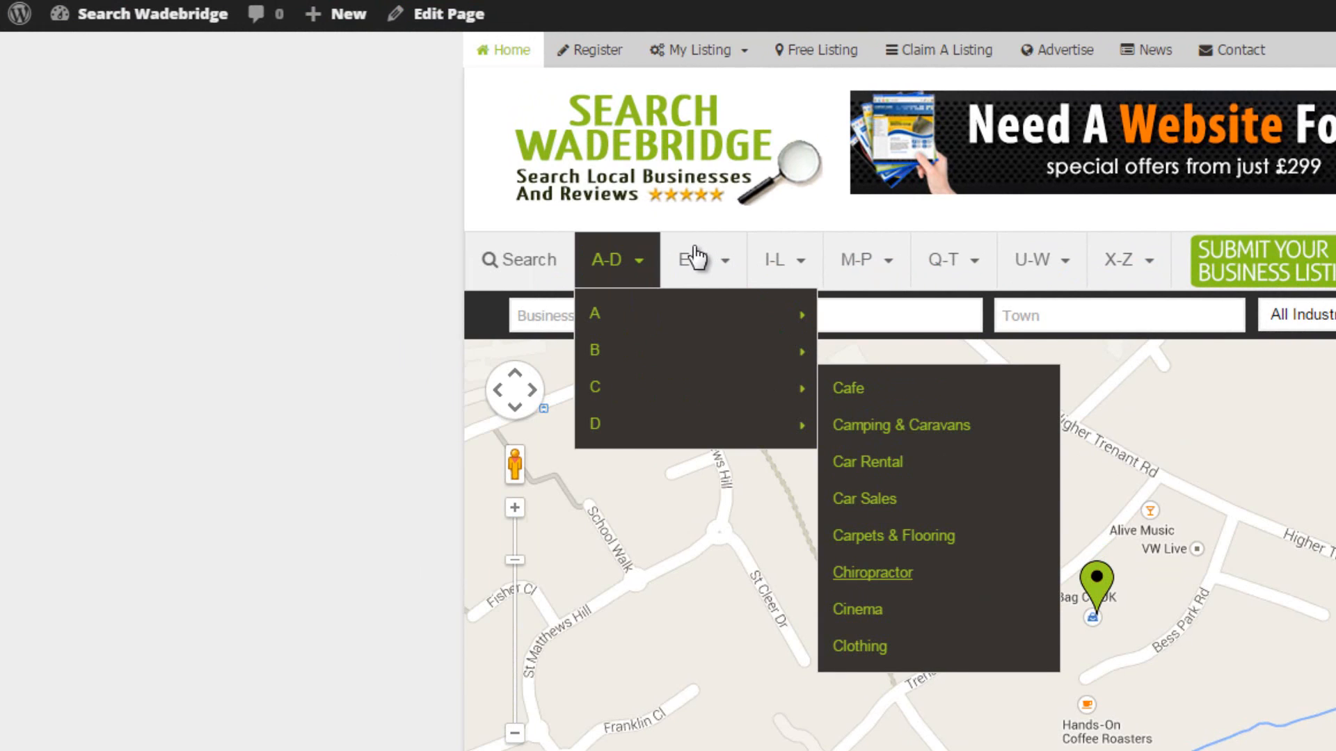
pyautogui.moveTo(692, 259)
pyautogui.moveTo(715, 340)
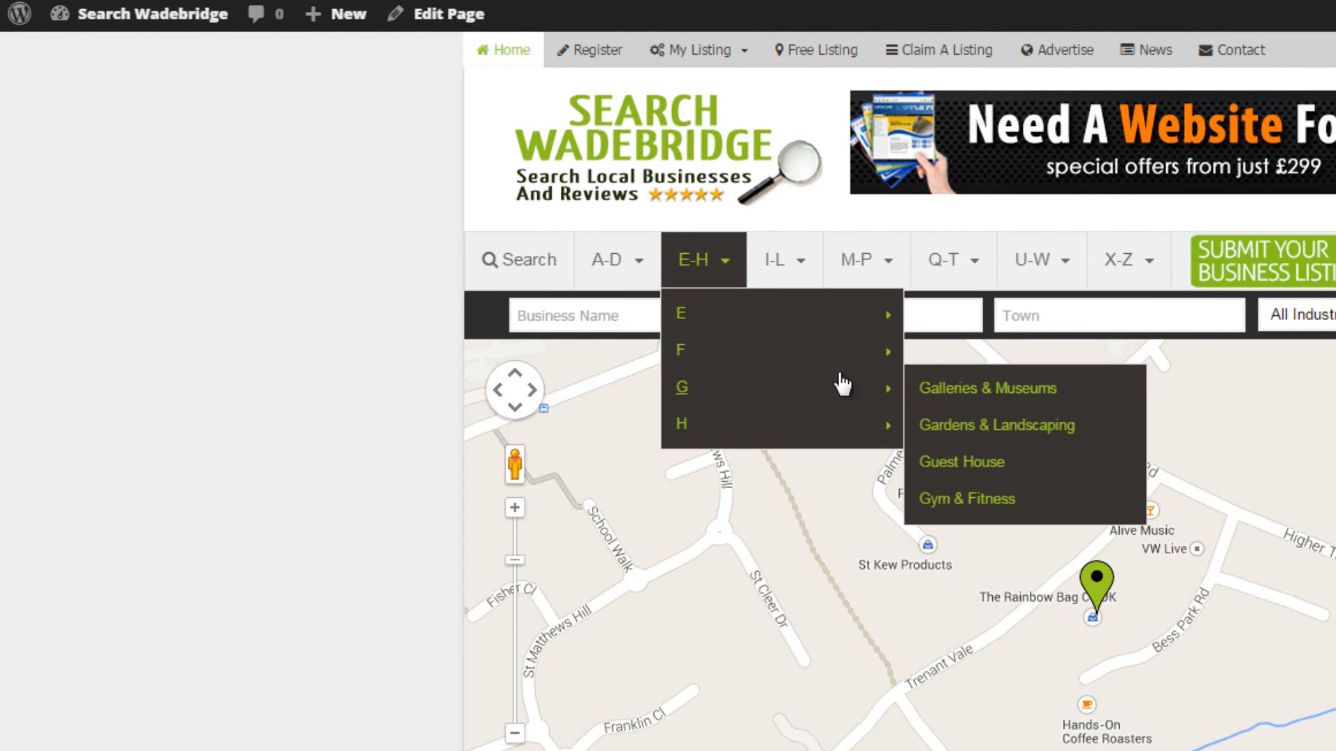
pyautogui.moveTo(862, 260)
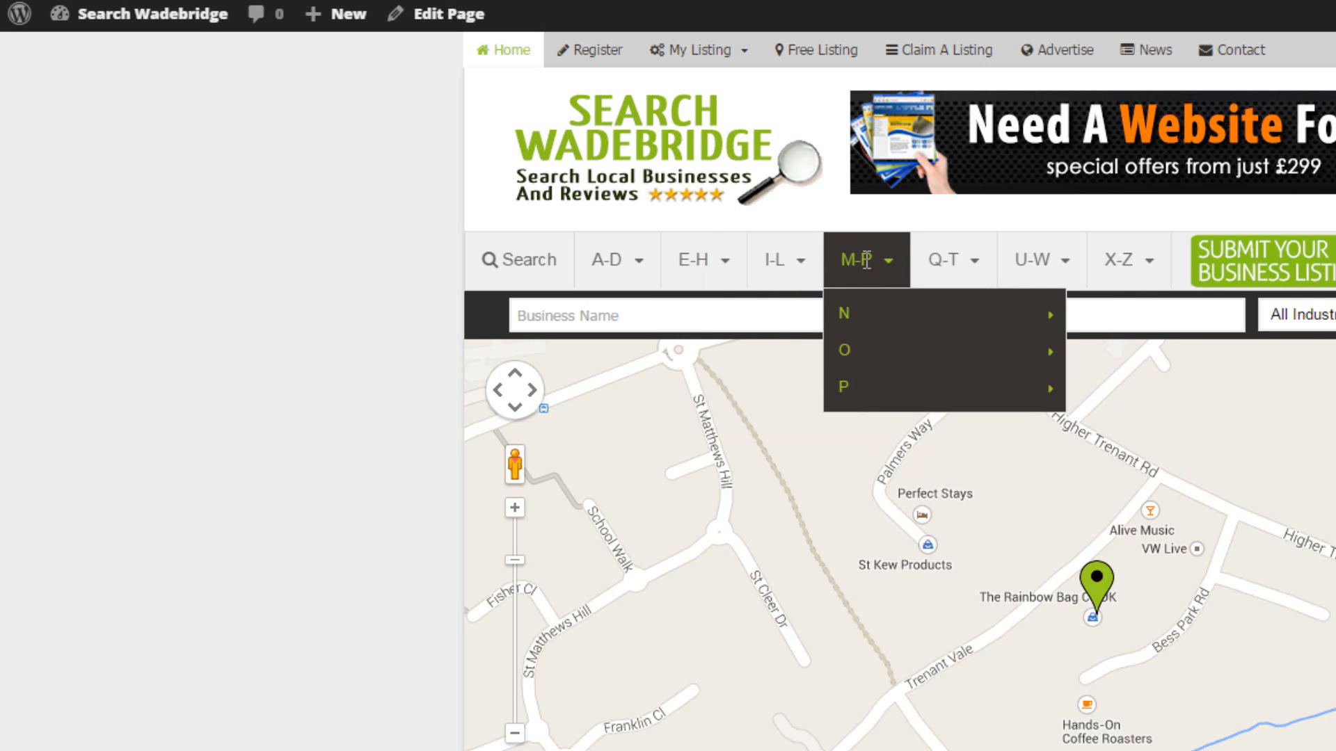
pyautogui.moveTo(868, 320)
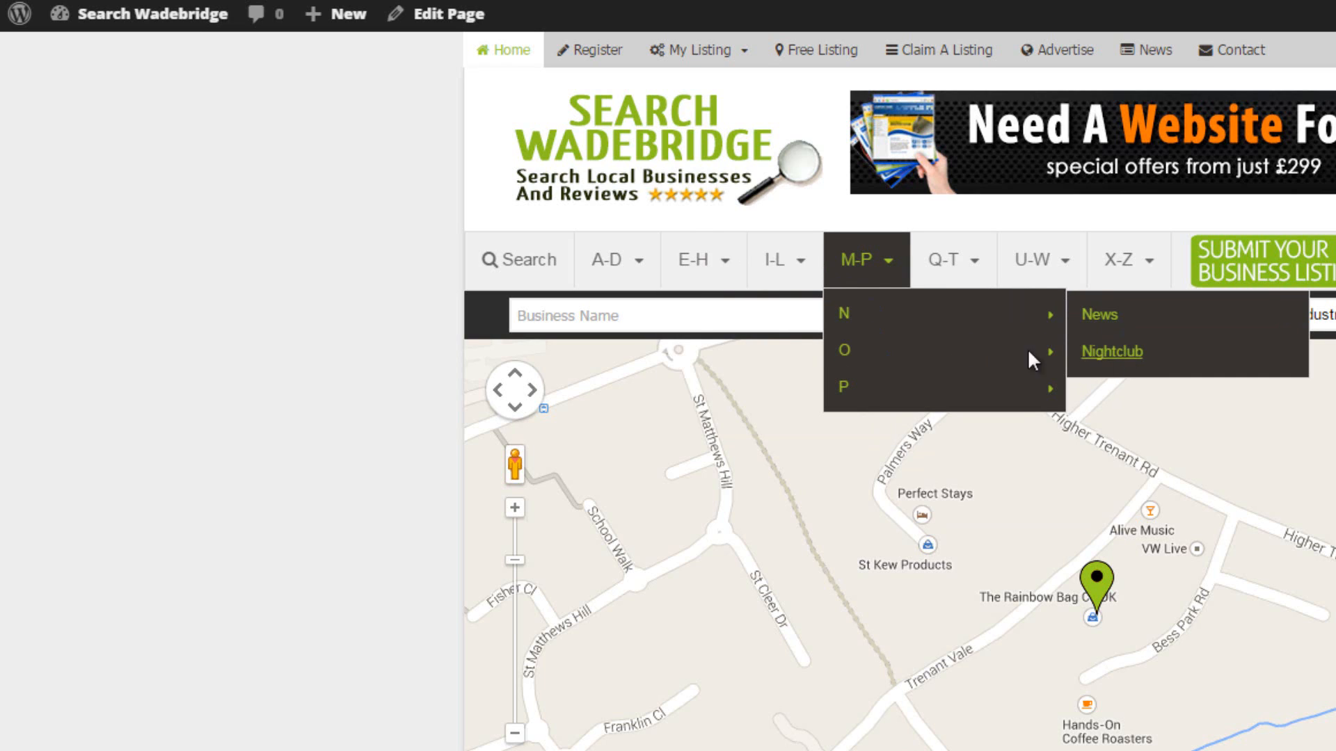
pyautogui.moveTo(962, 263)
pyautogui.moveTo(959, 345)
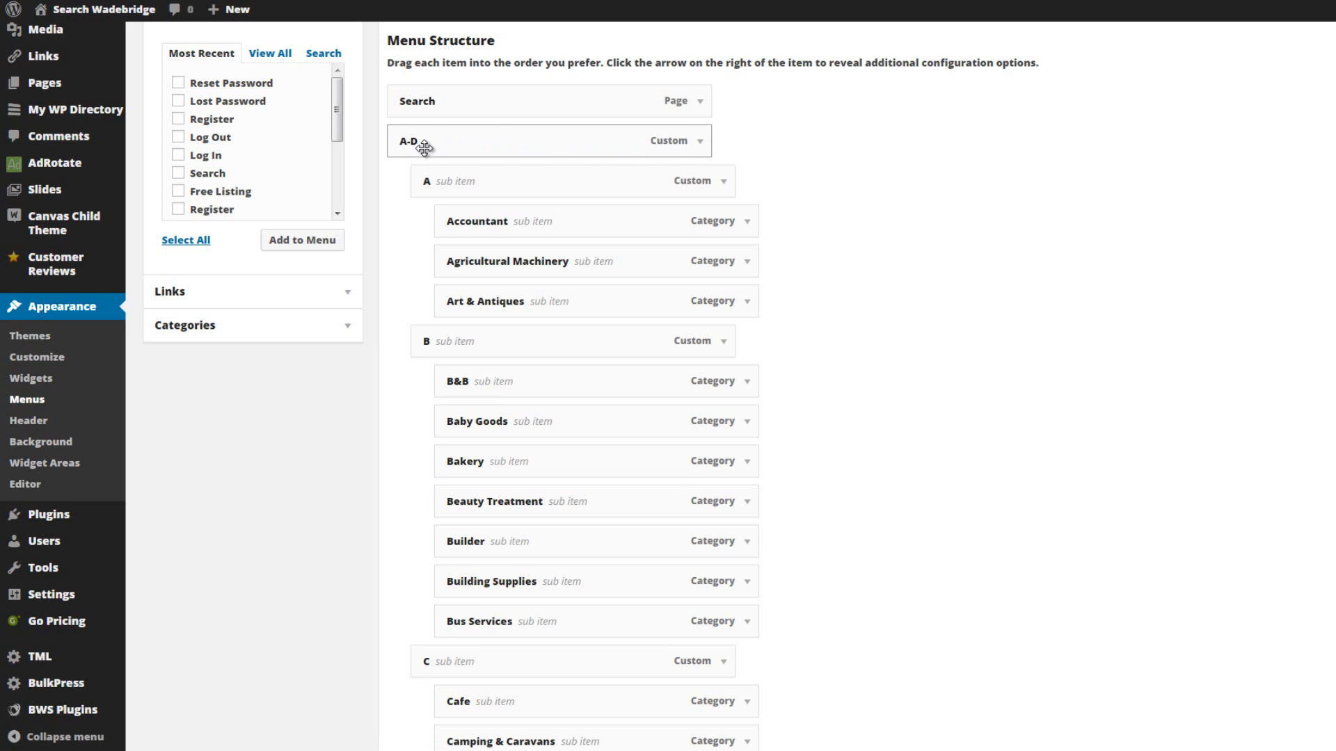
# Inspect the settings of the A-D custom menu item, and select Accountant in the full list of categories.
pyautogui.click(701, 142)
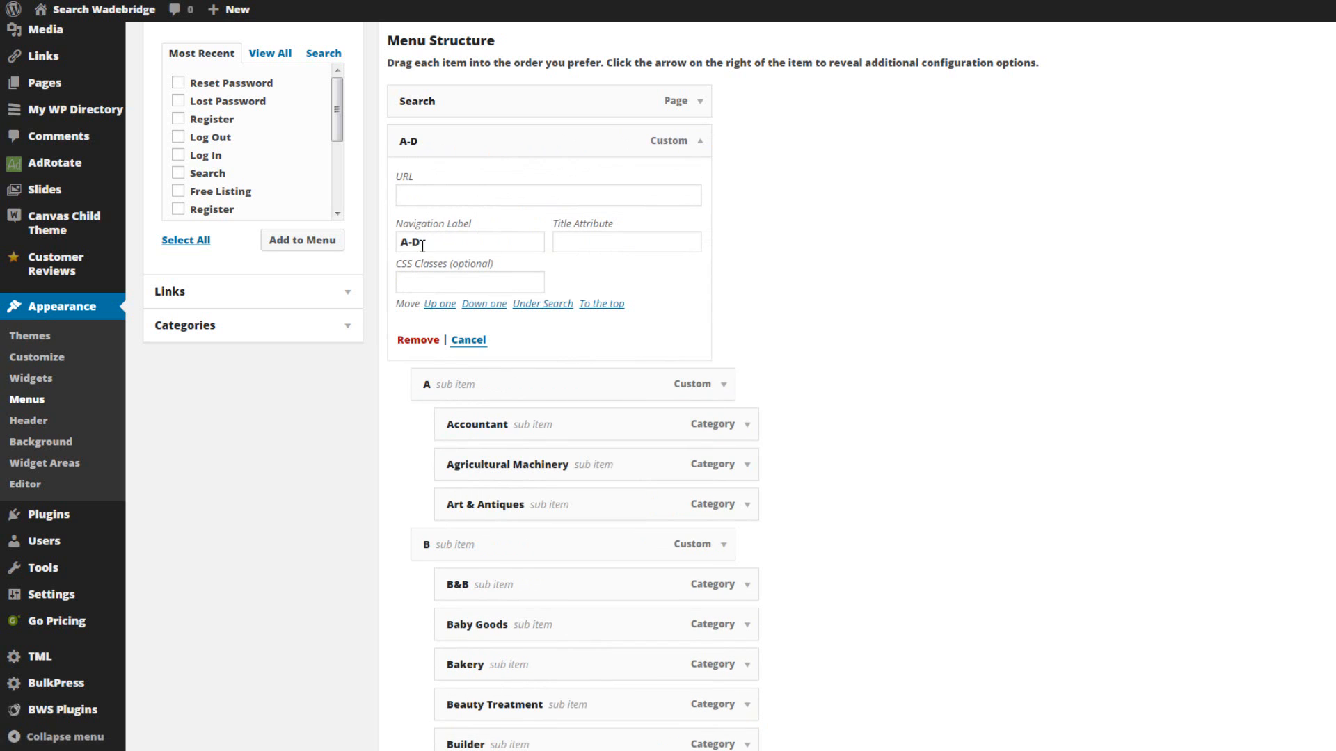
pyautogui.click(700, 142)
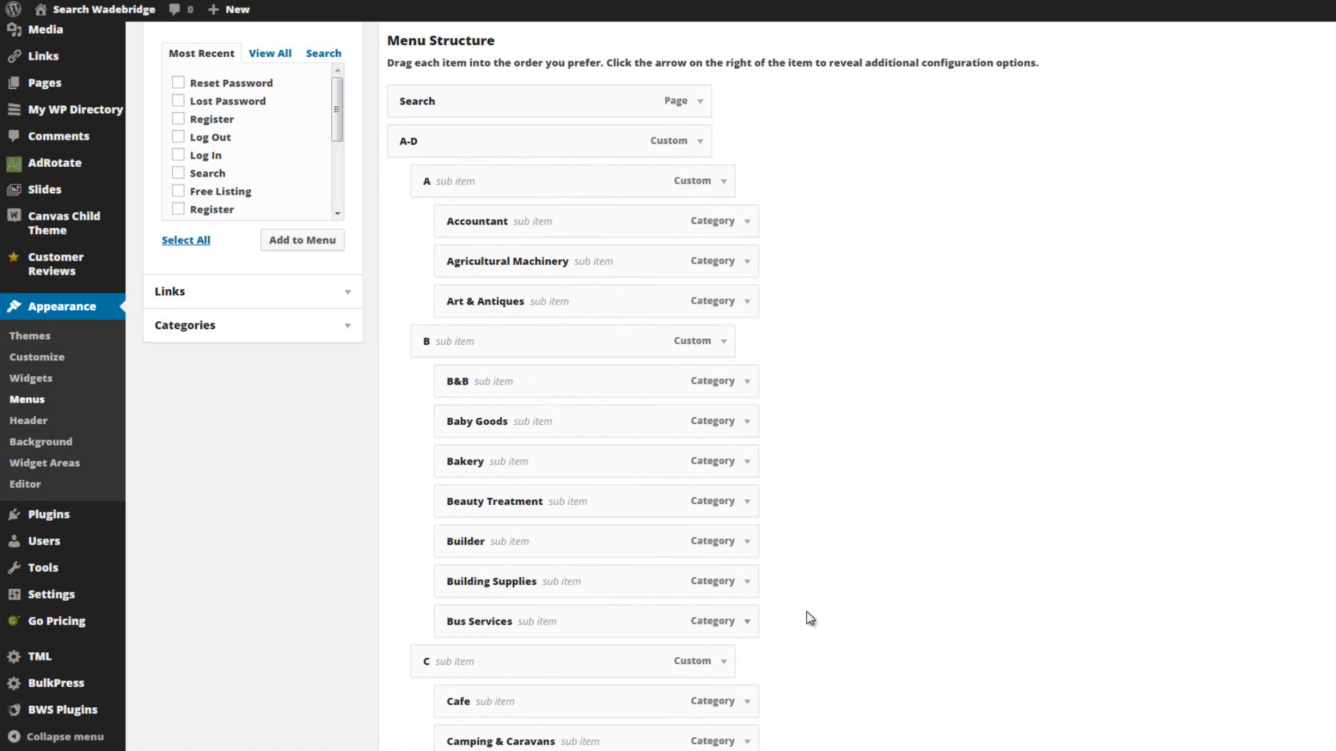
pyautogui.click(347, 329)
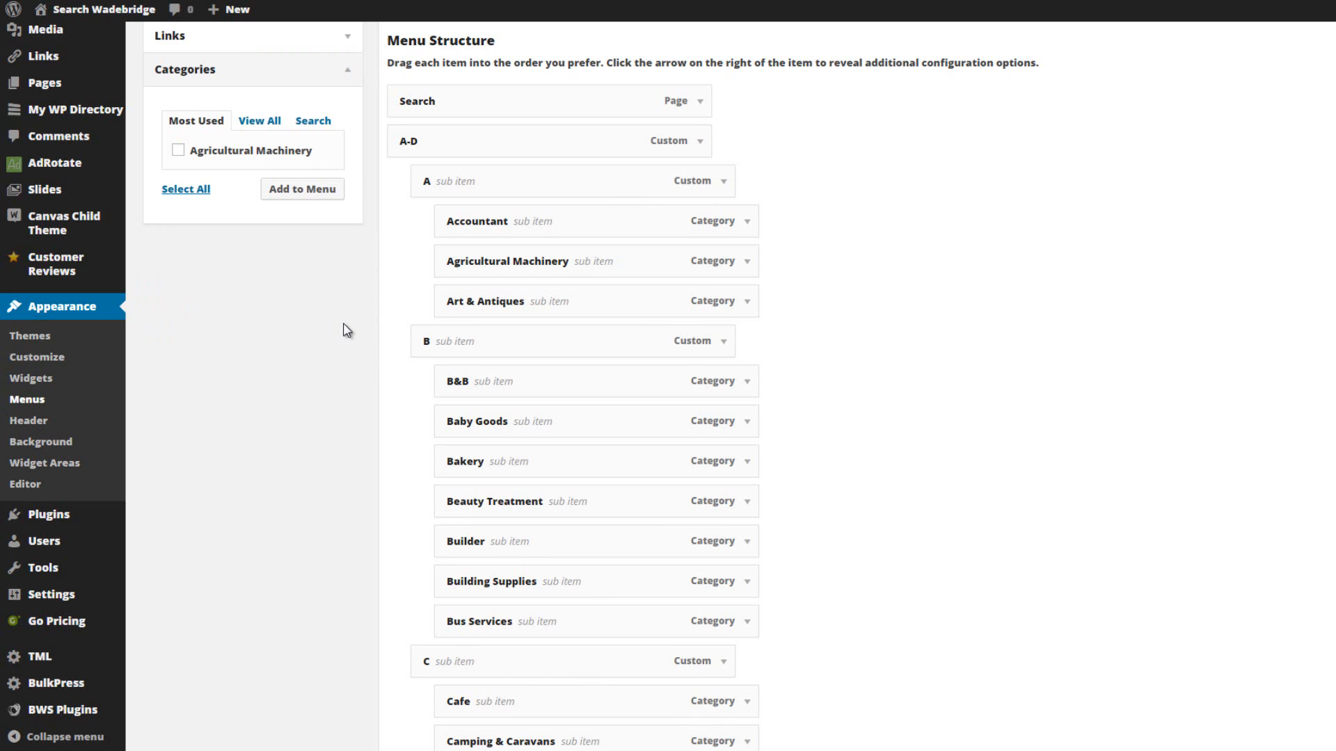
pyautogui.click(258, 123)
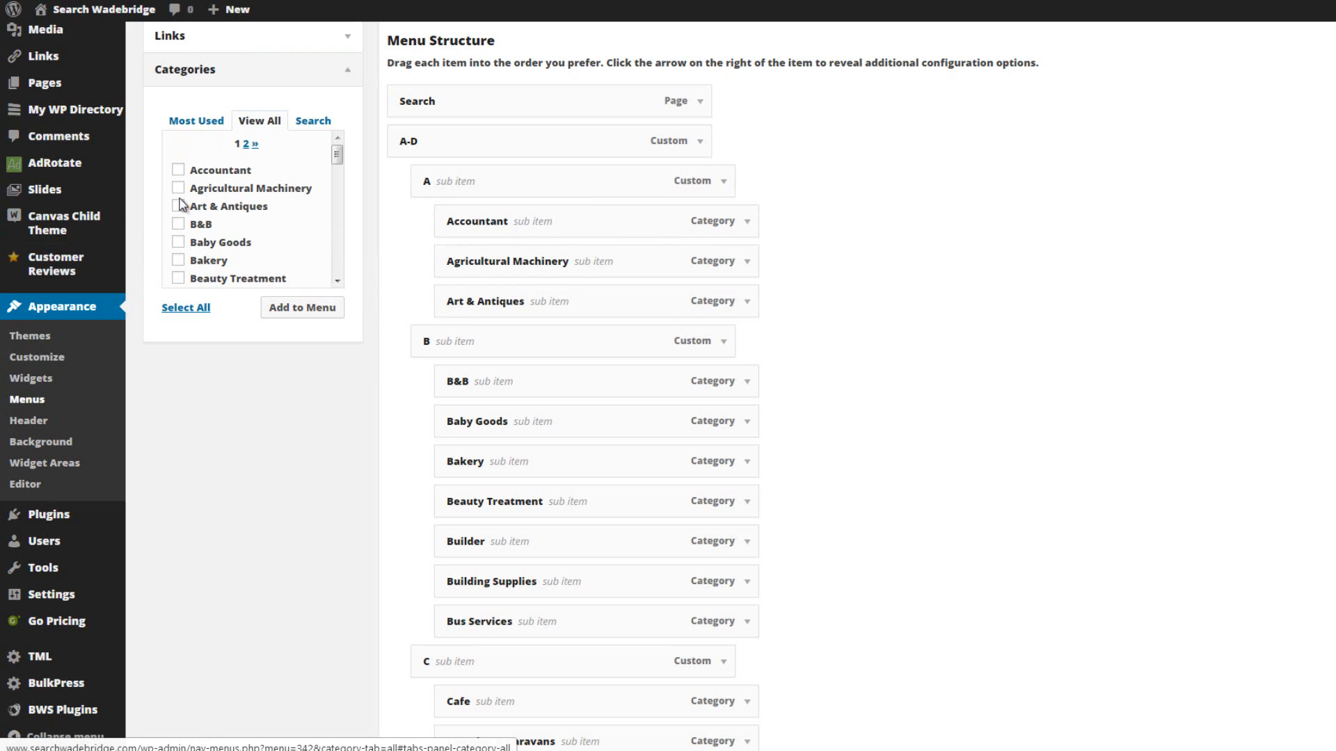
pyautogui.click(180, 170)
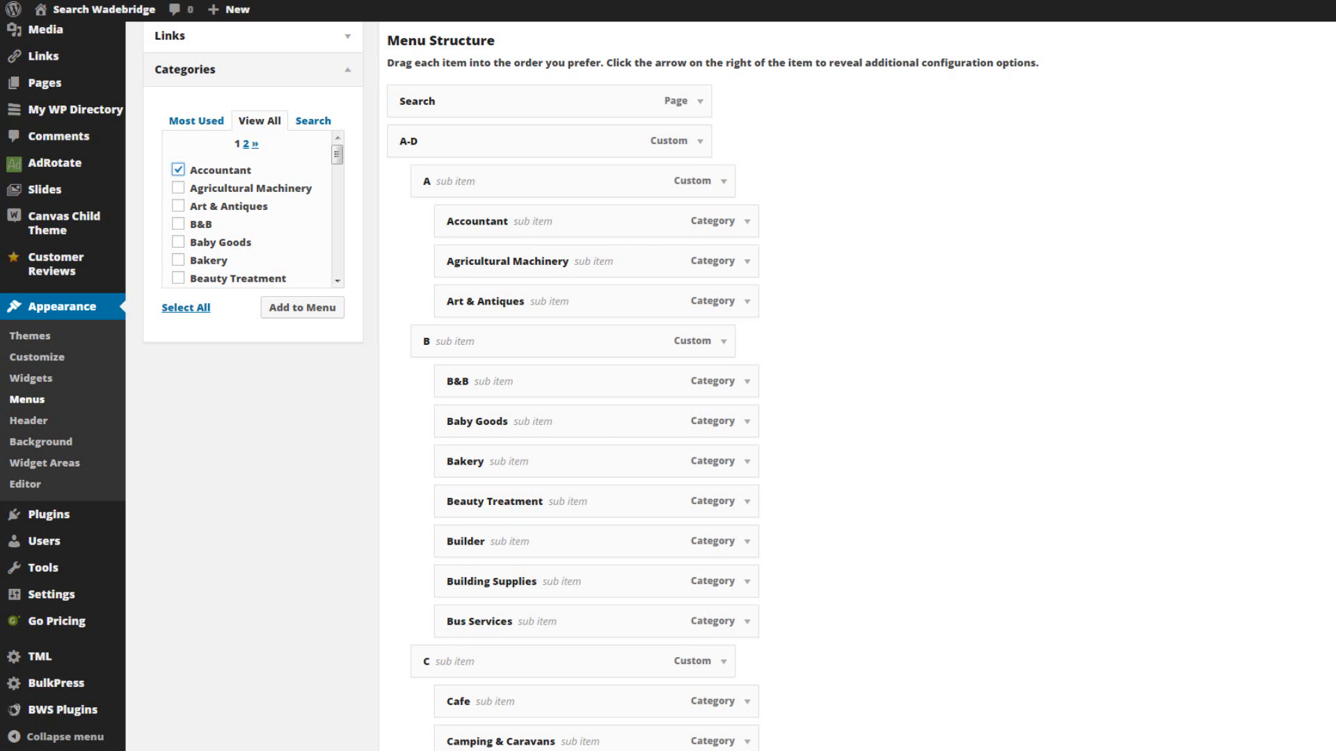
# Assign Category Menu to the Primary Menu theme location and save the change.
pyautogui.scroll(3, 974, 386)
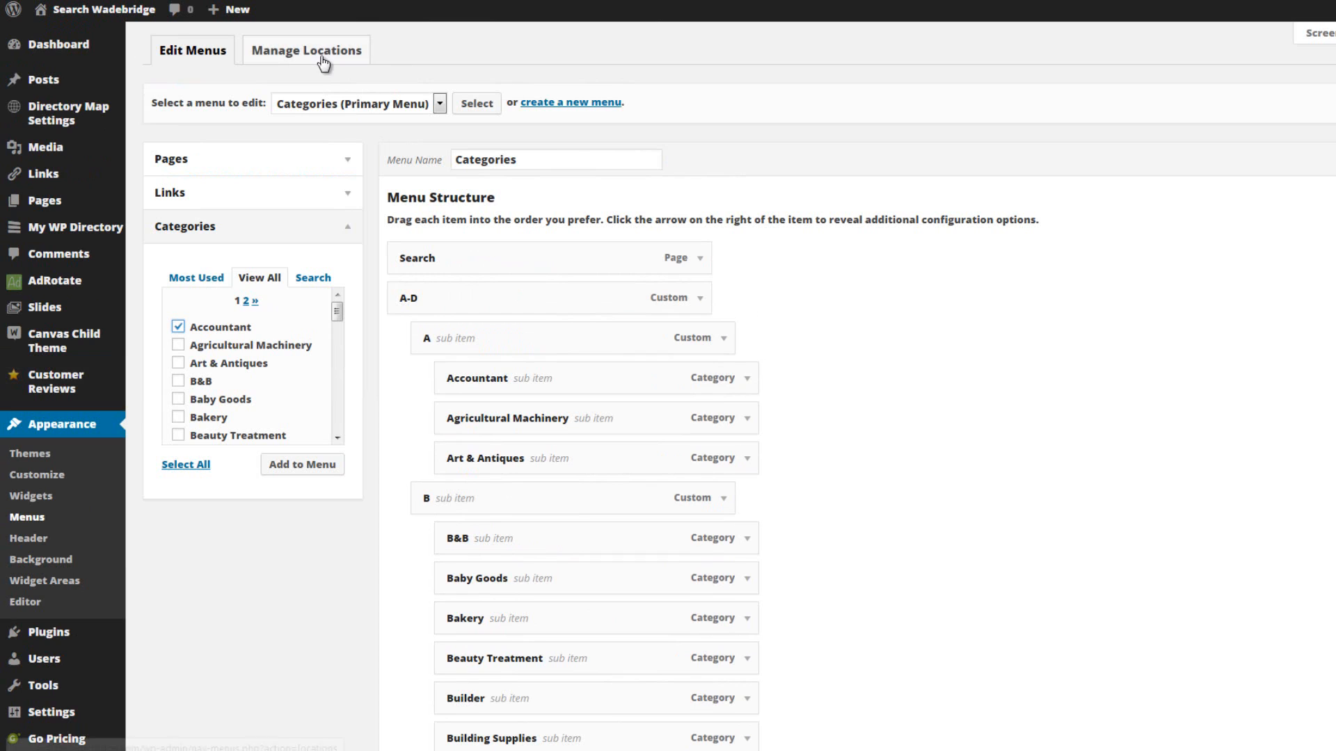
pyautogui.click(286, 55)
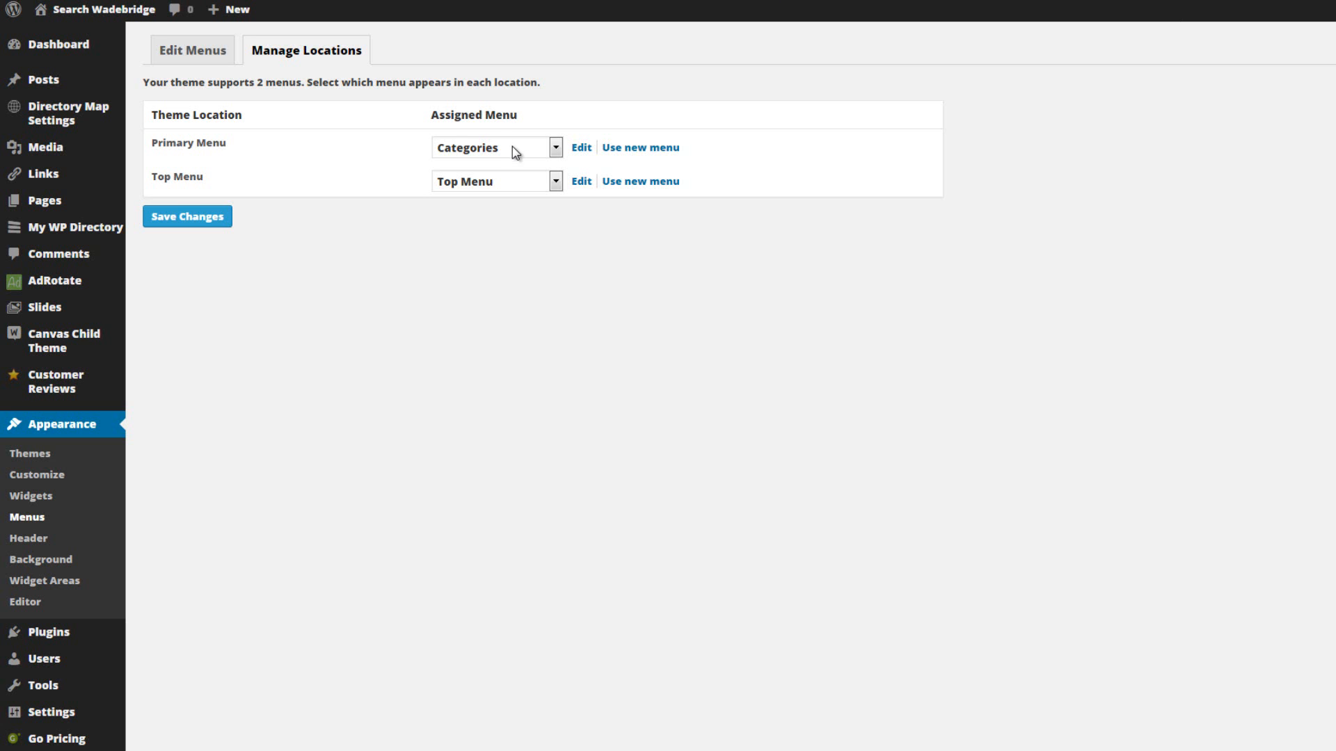
pyautogui.click(554, 147)
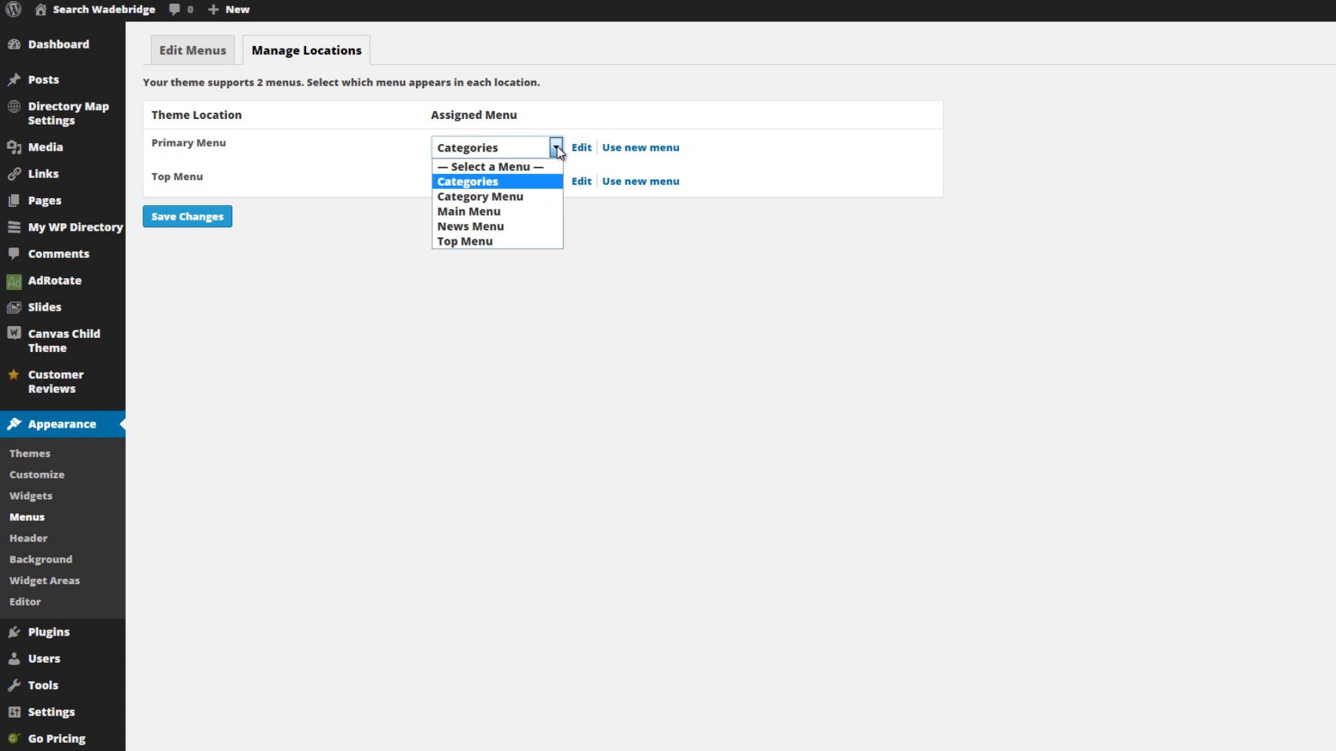
pyautogui.click(515, 196)
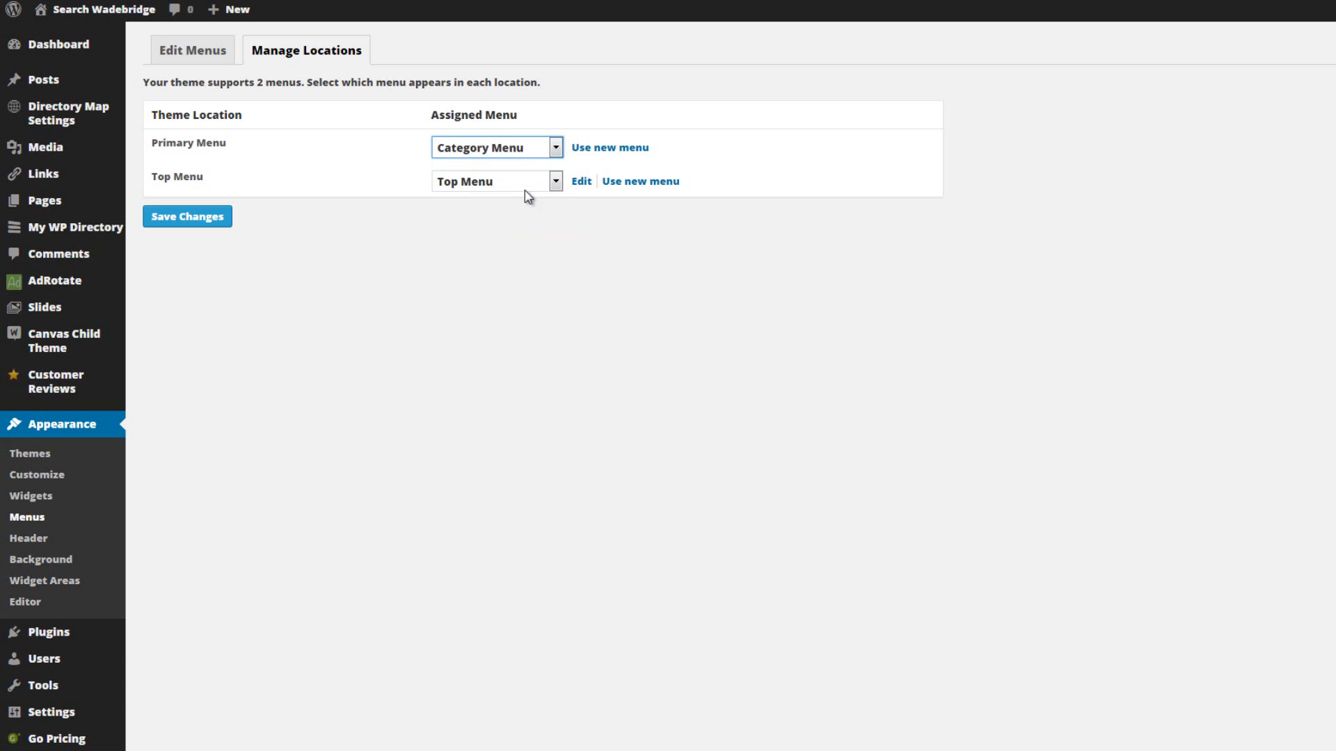
pyautogui.click(201, 218)
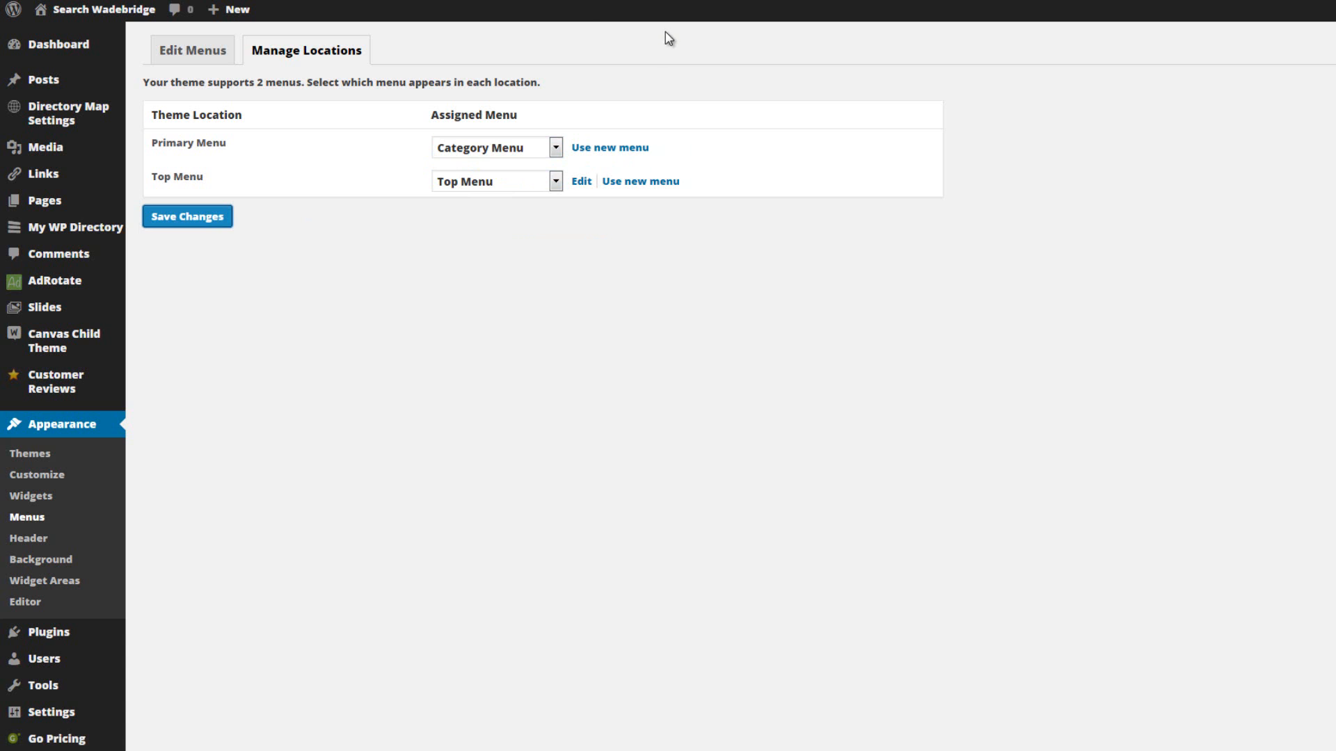
# On the live site, examine the category dropdowns in the main navigation, including Accommodation, Activities, Entertainment, Food and Shopping.
pyautogui.hotkey('ctrl', 'Tab')
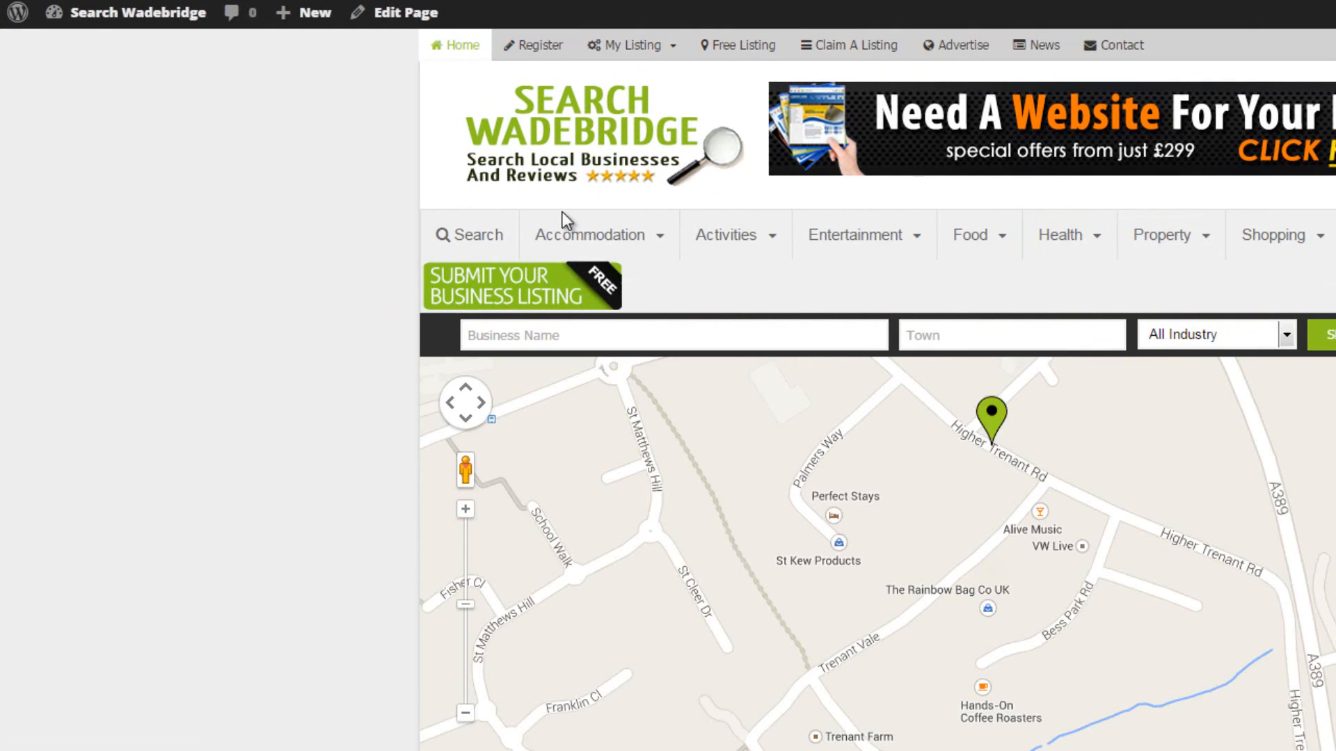
pyautogui.moveTo(624, 229)
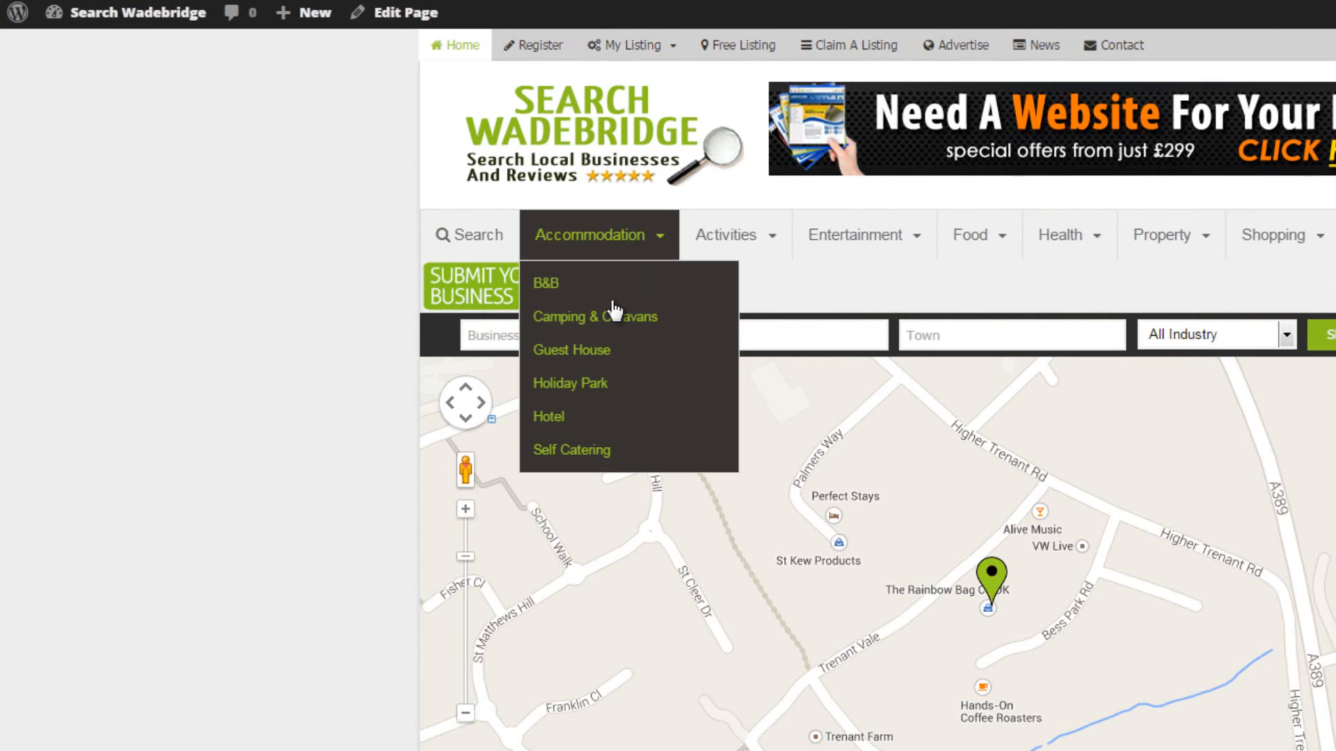
pyautogui.moveTo(726, 237)
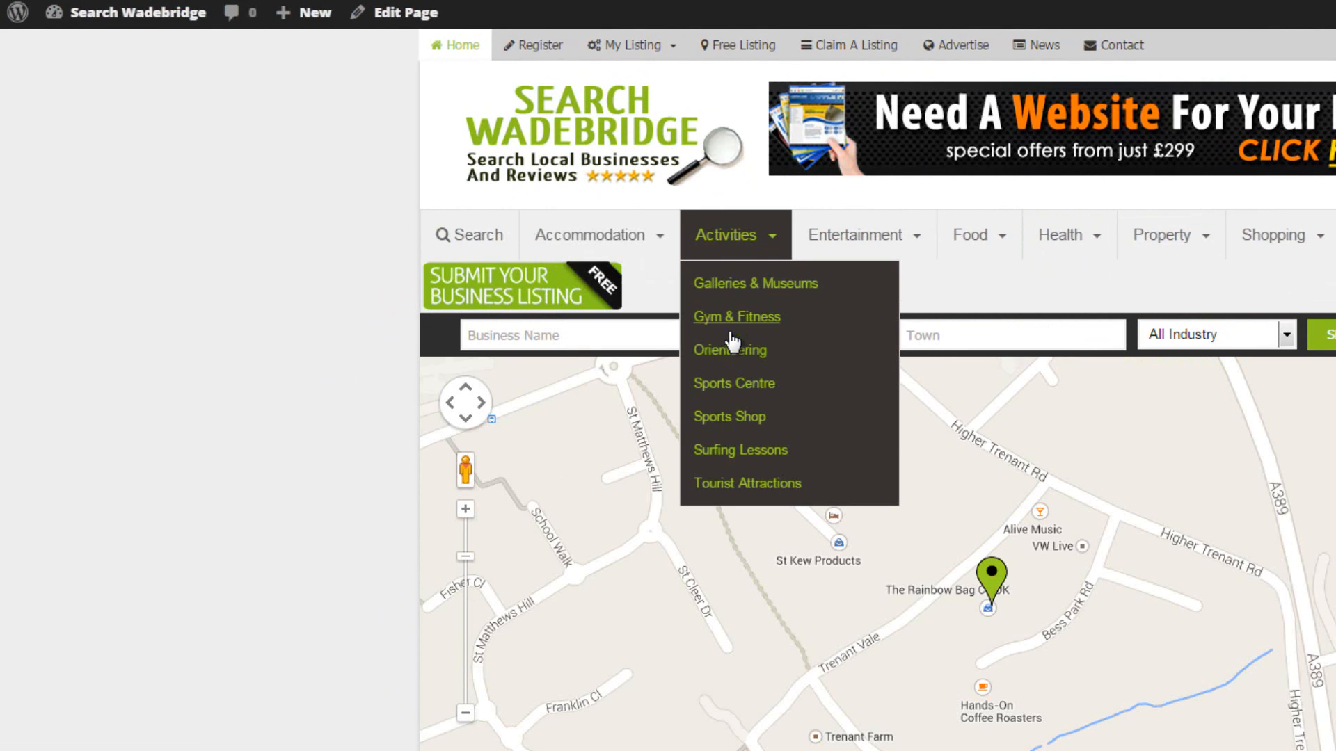
pyautogui.moveTo(863, 232)
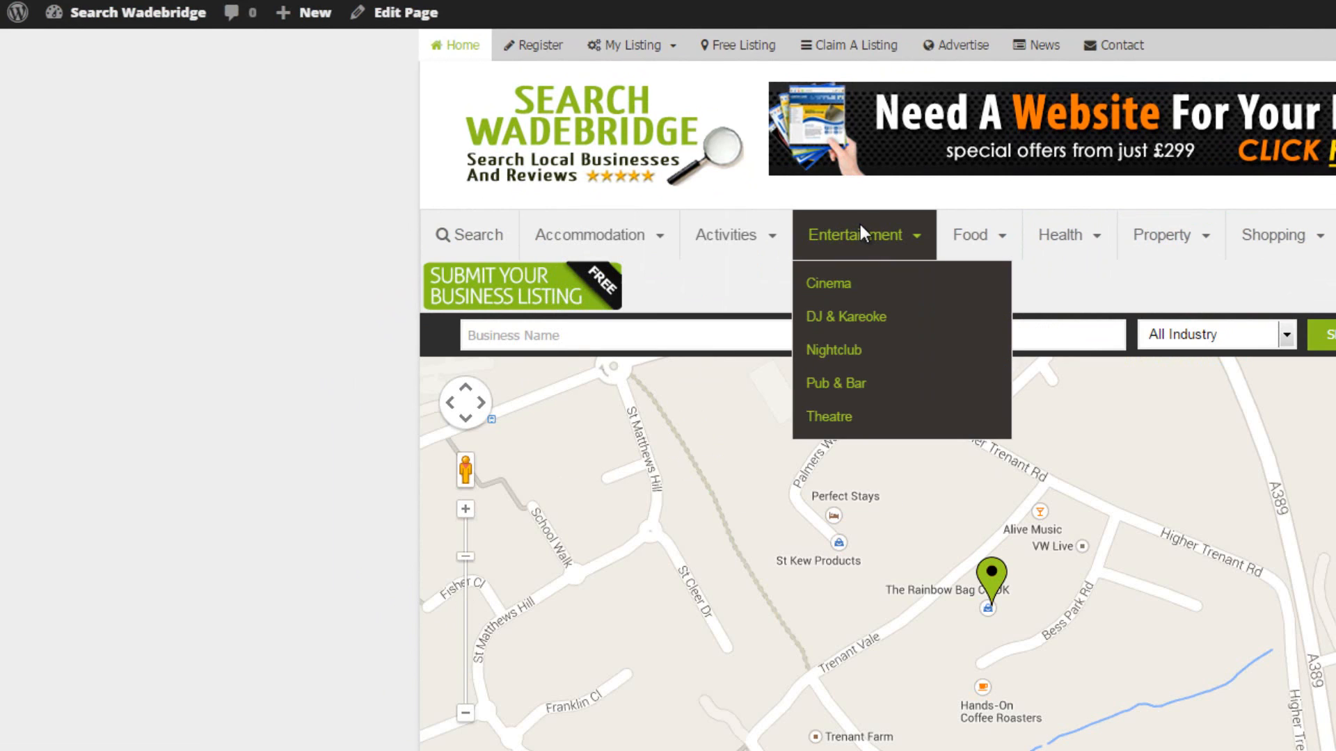
pyautogui.moveTo(971, 235)
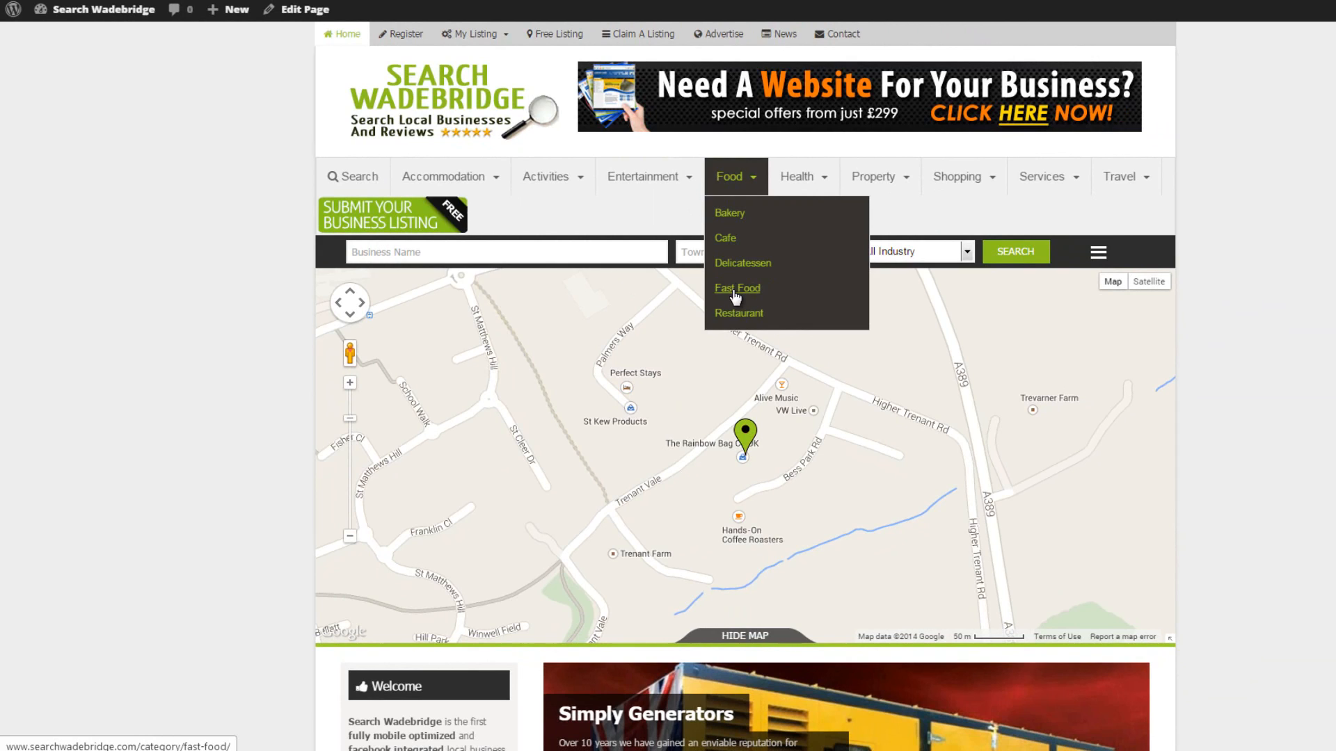
pyautogui.moveTo(691, 182)
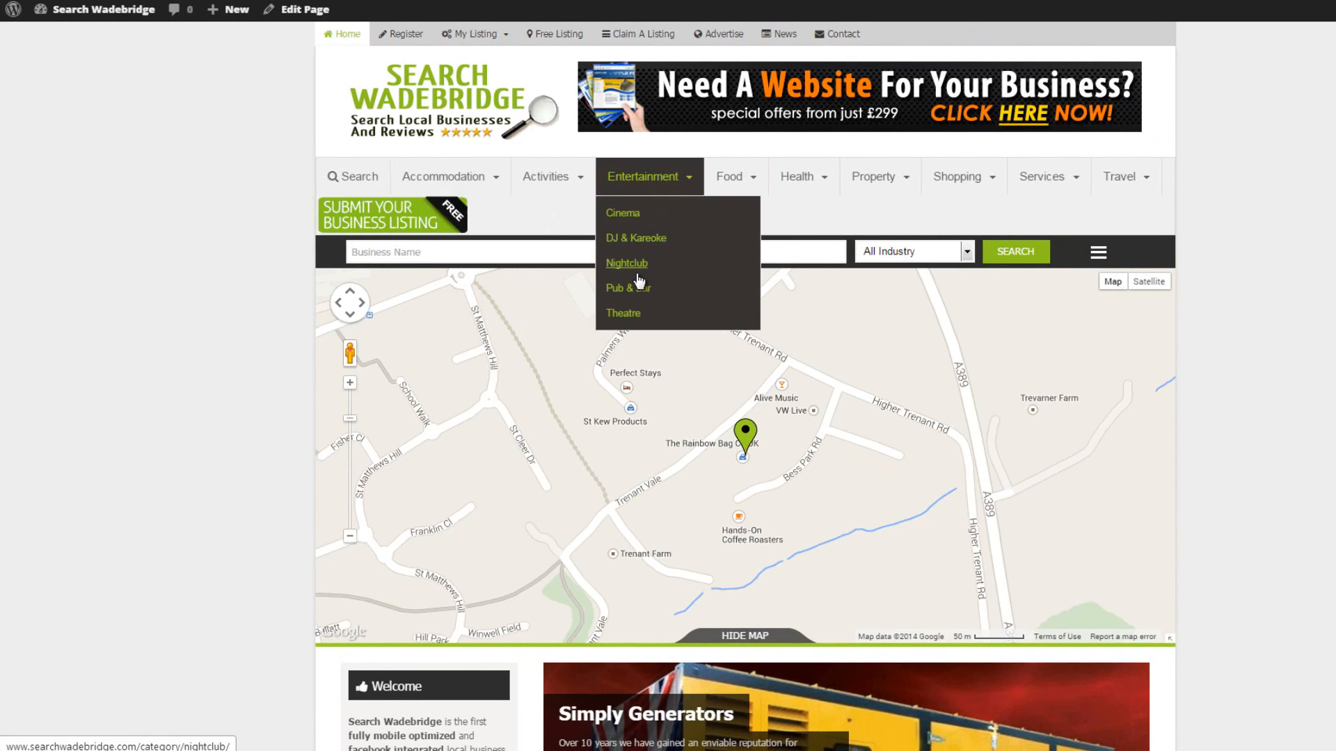
pyautogui.moveTo(535, 172)
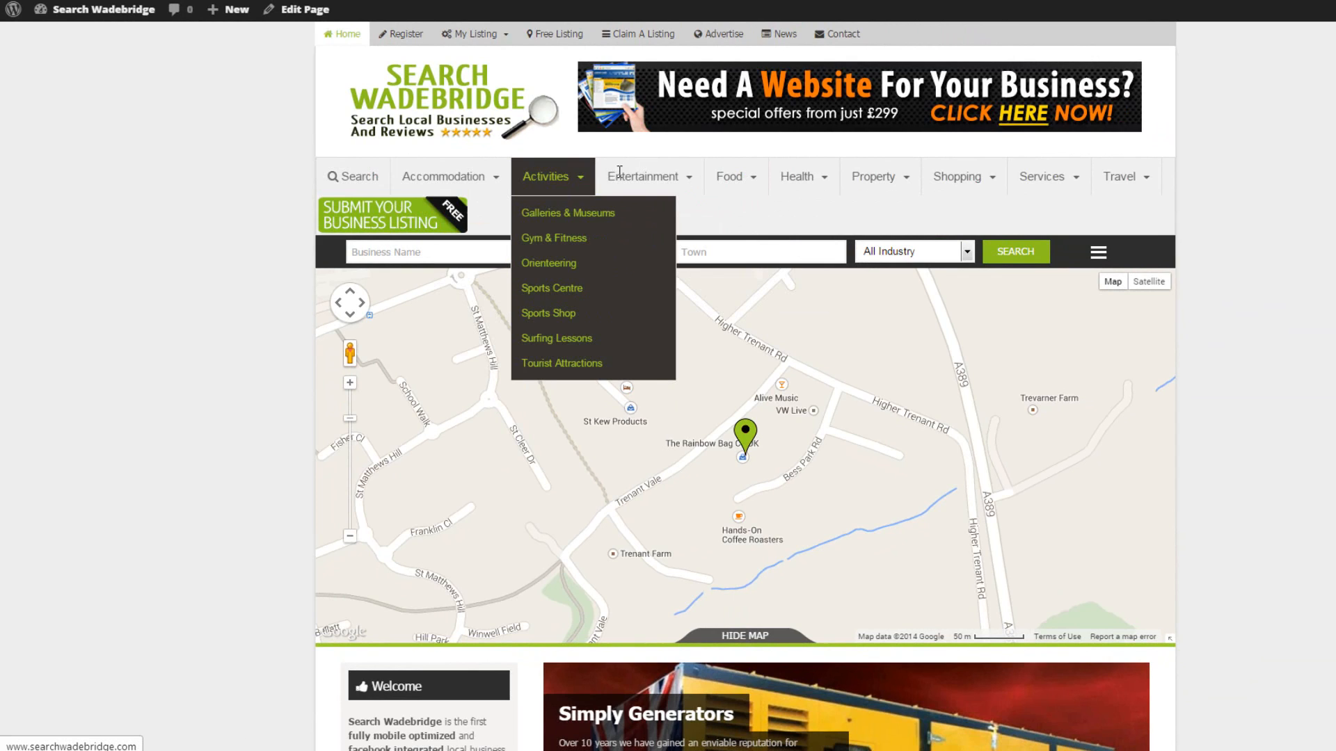
pyautogui.moveTo(912, 177)
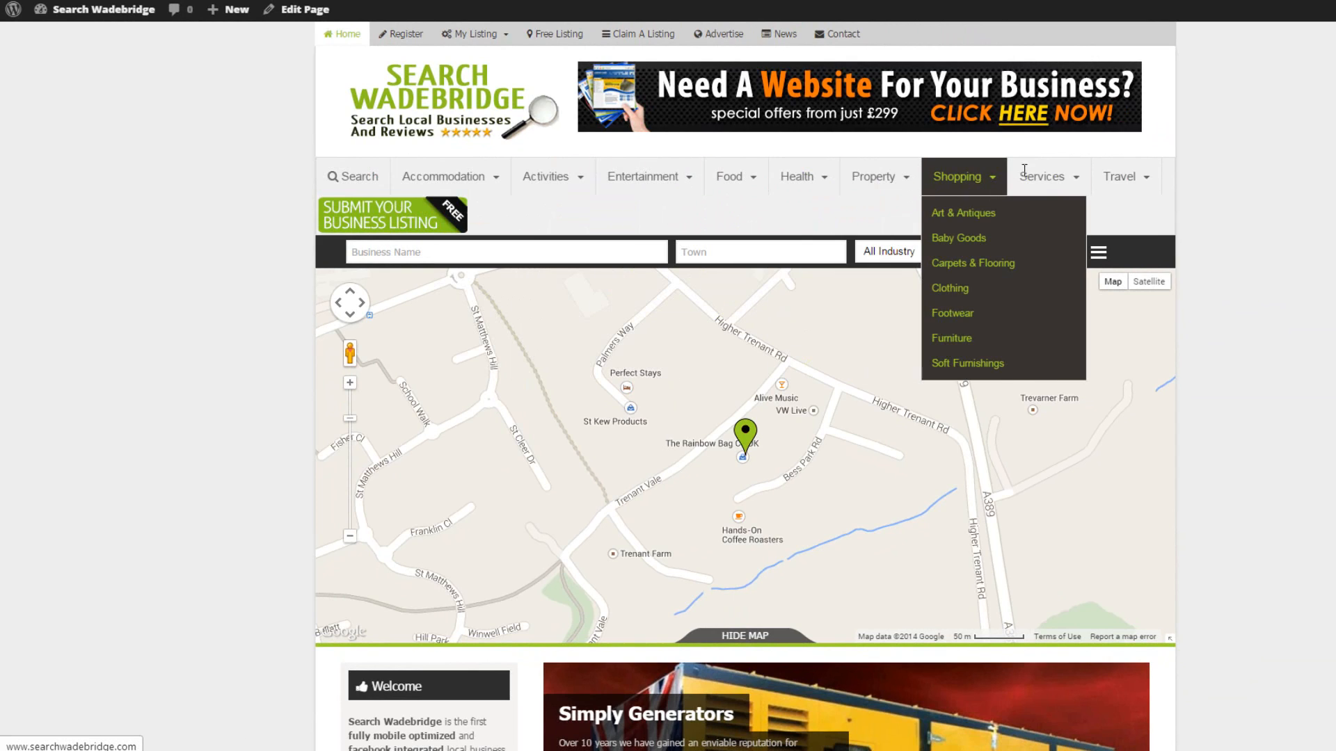
pyautogui.moveTo(1038, 170)
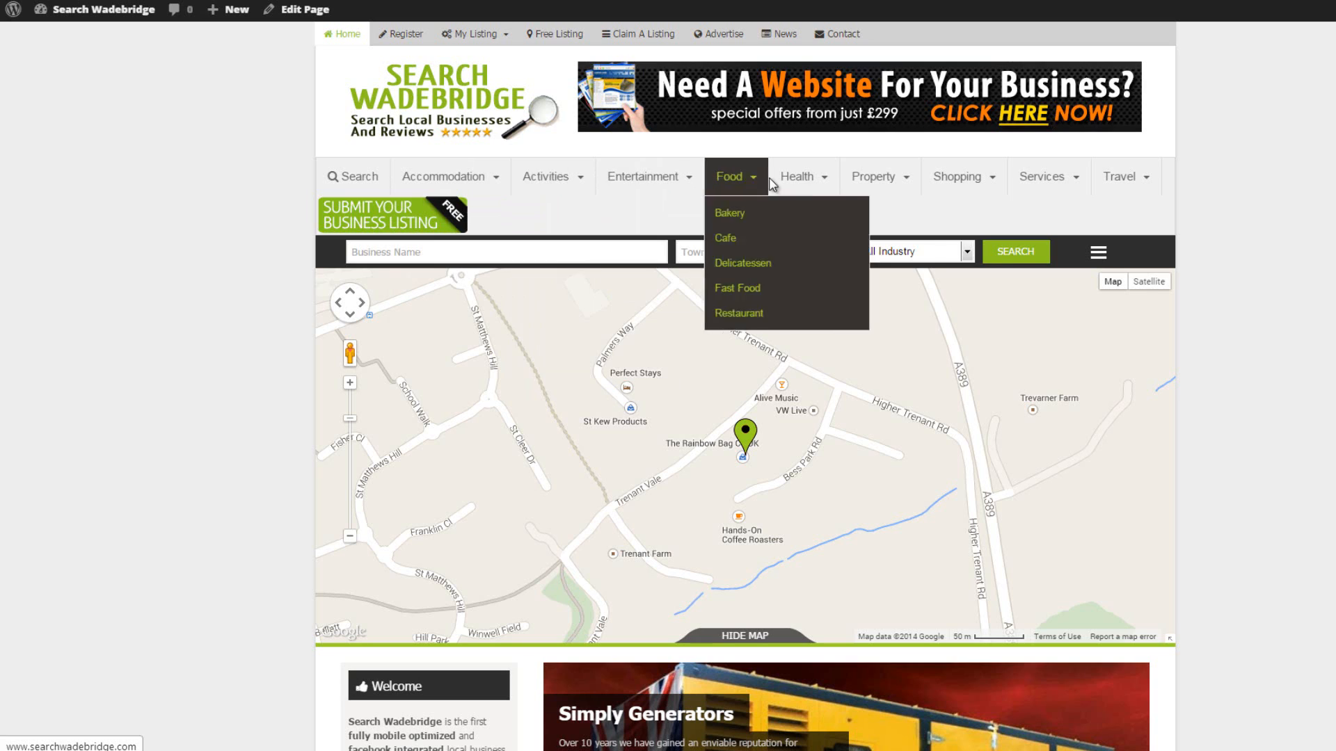
pyautogui.moveTo(1128, 176)
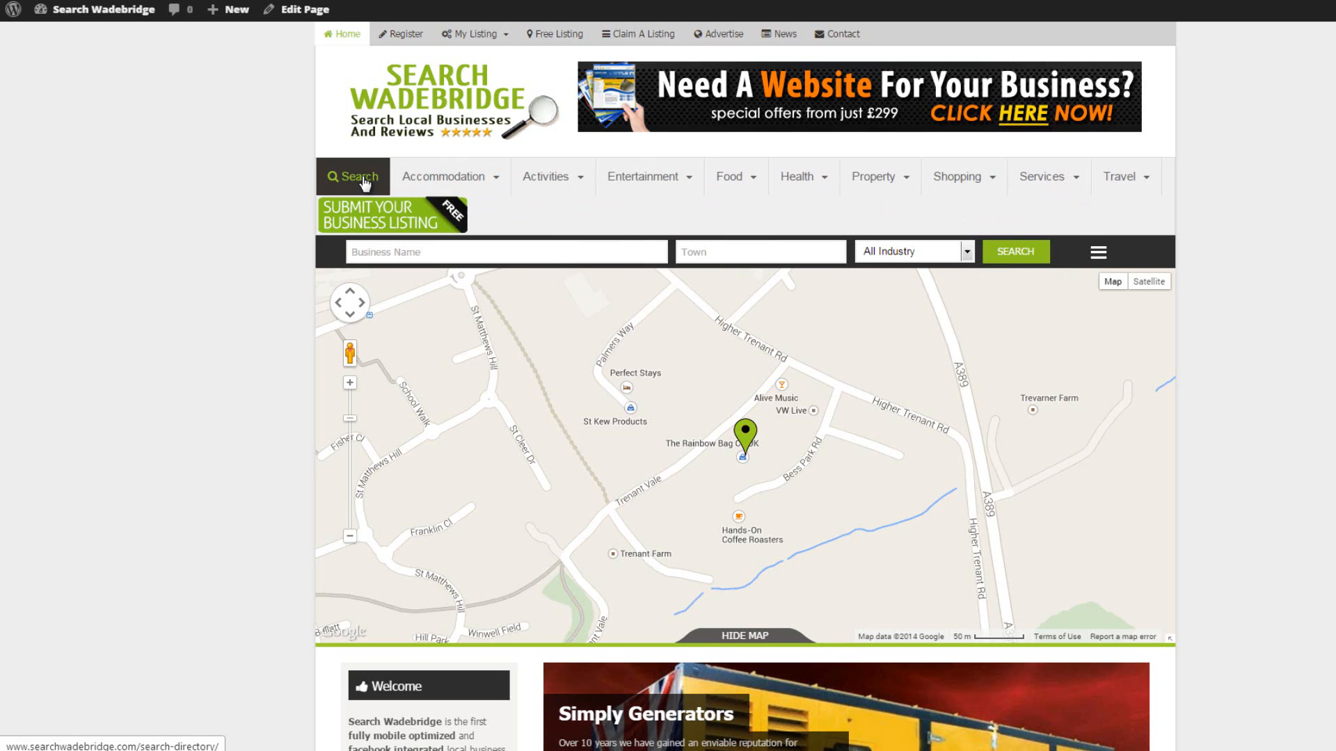
pyautogui.moveTo(437, 176)
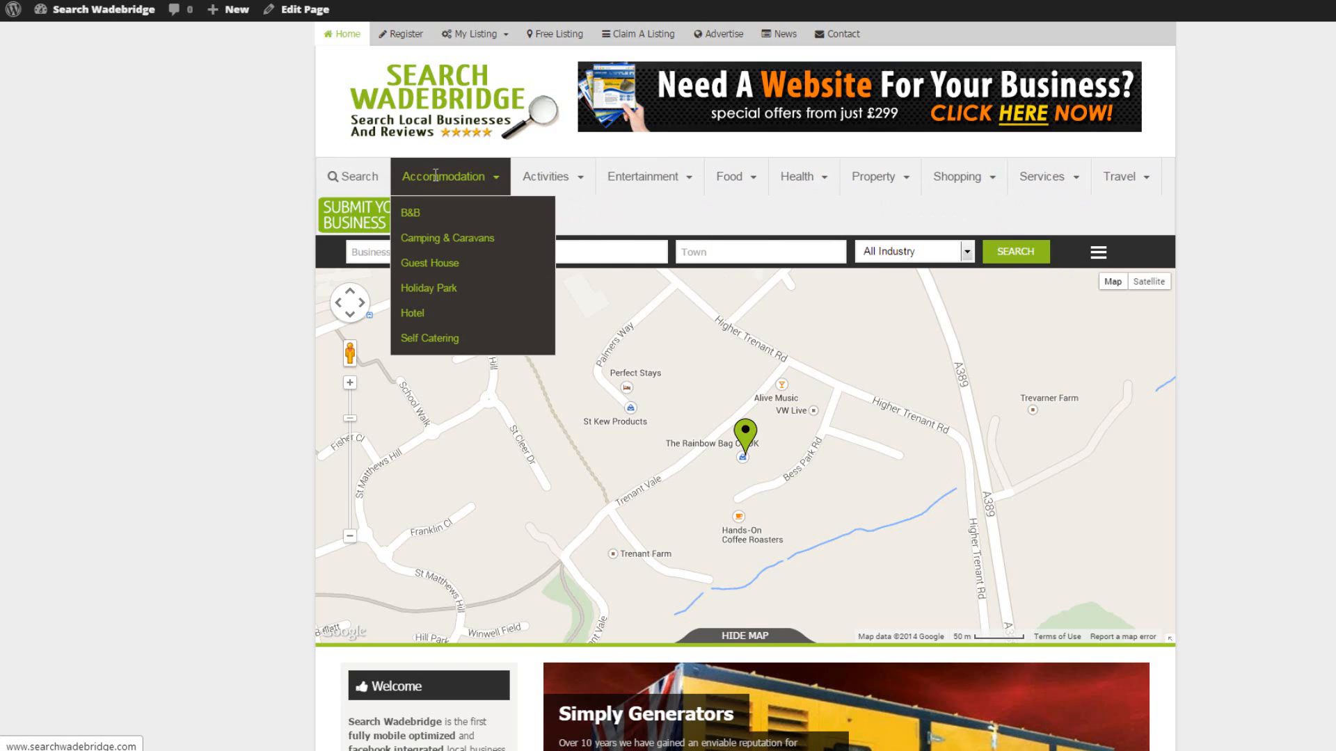
pyautogui.moveTo(731, 177)
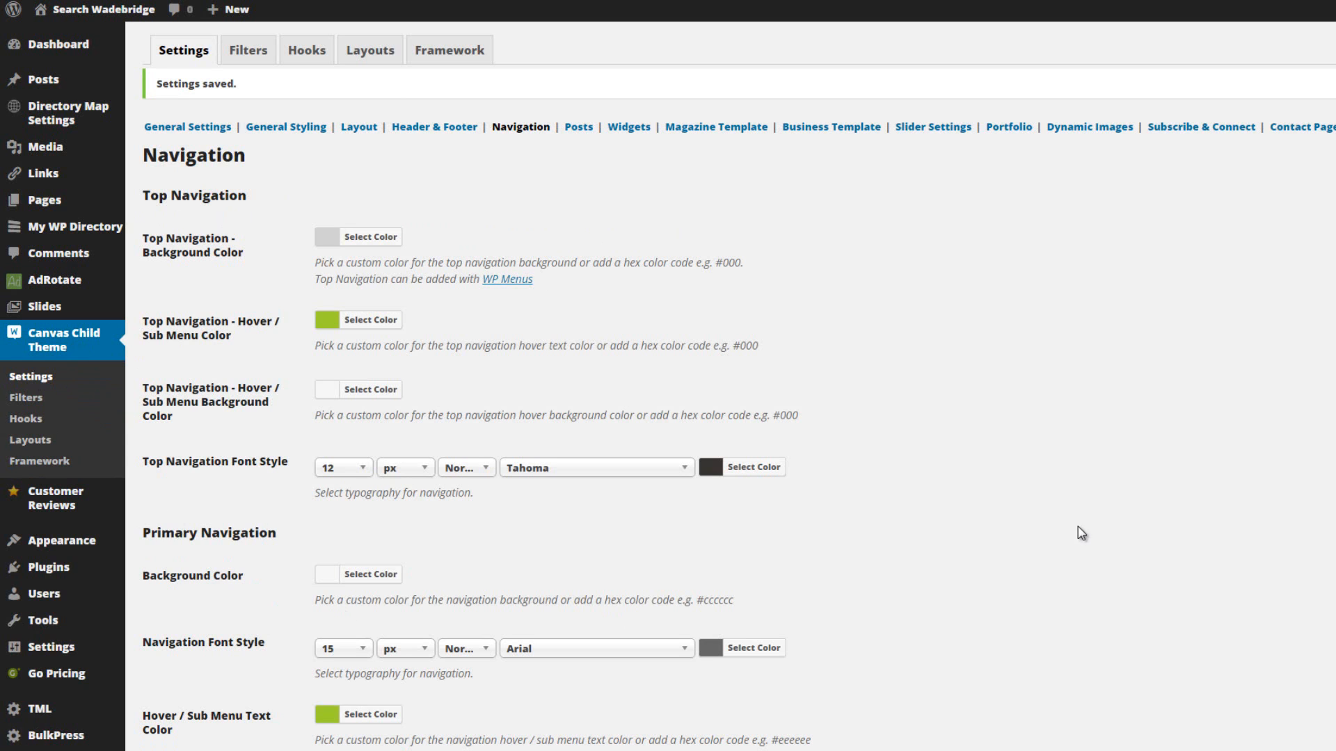
# In the theme's Navigation settings, set the Primary Navigation font size to 12 px and save the changes.
pyautogui.scroll(-3, 971, 542)
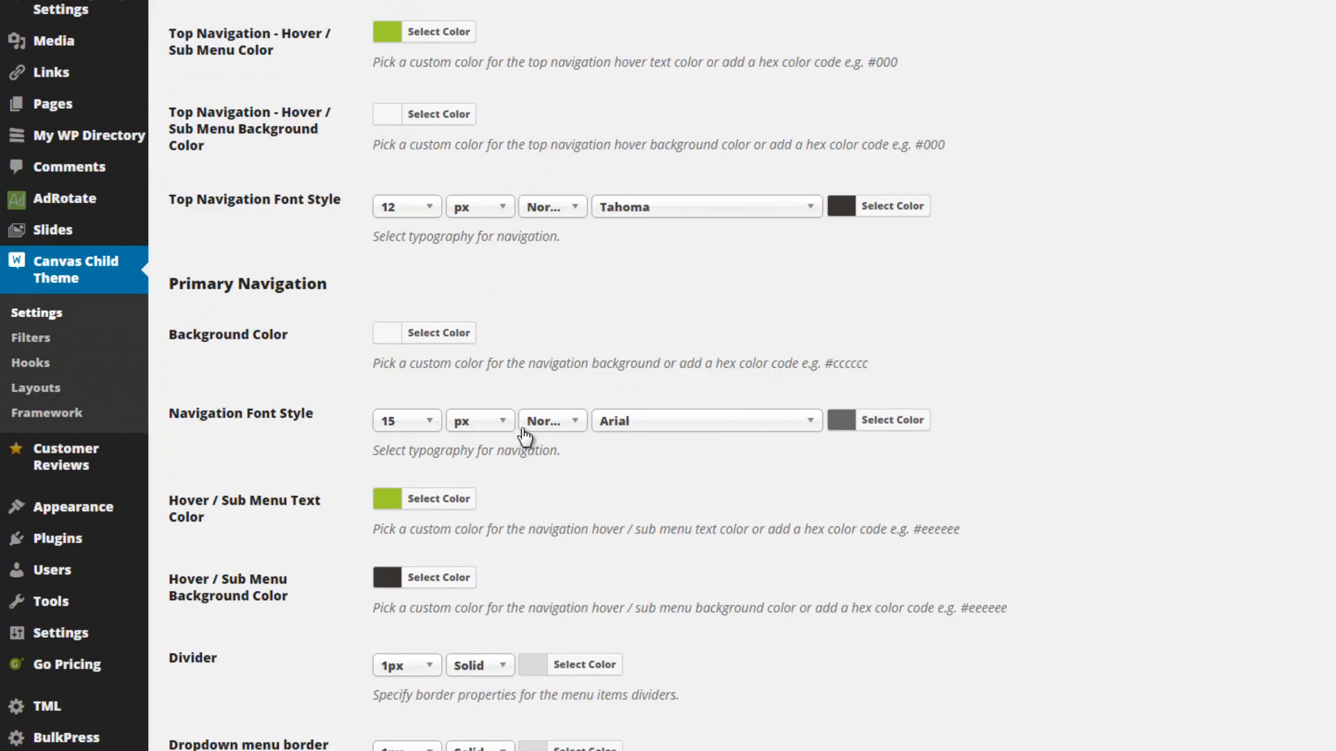
pyautogui.click(428, 424)
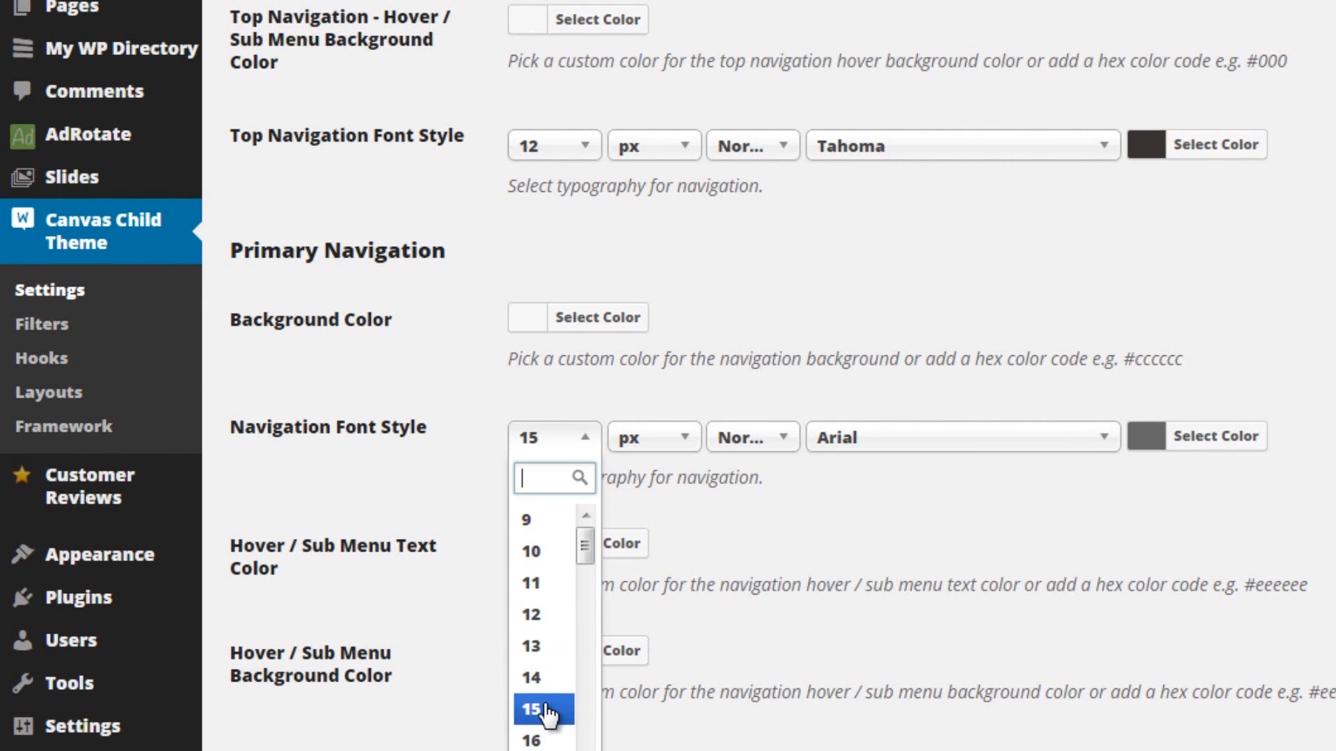
pyautogui.click(548, 615)
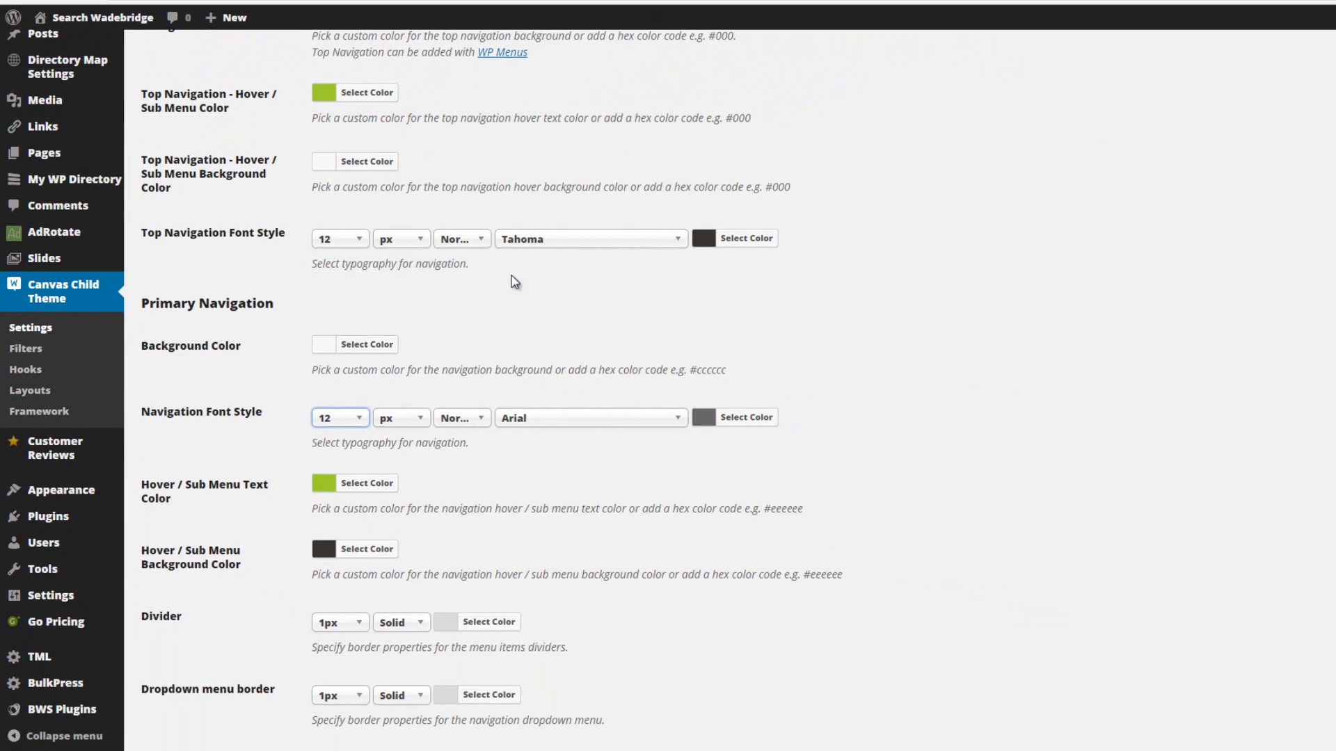
pyautogui.scroll(-1, 846, 323)
pyautogui.scroll(-7, 850, 327)
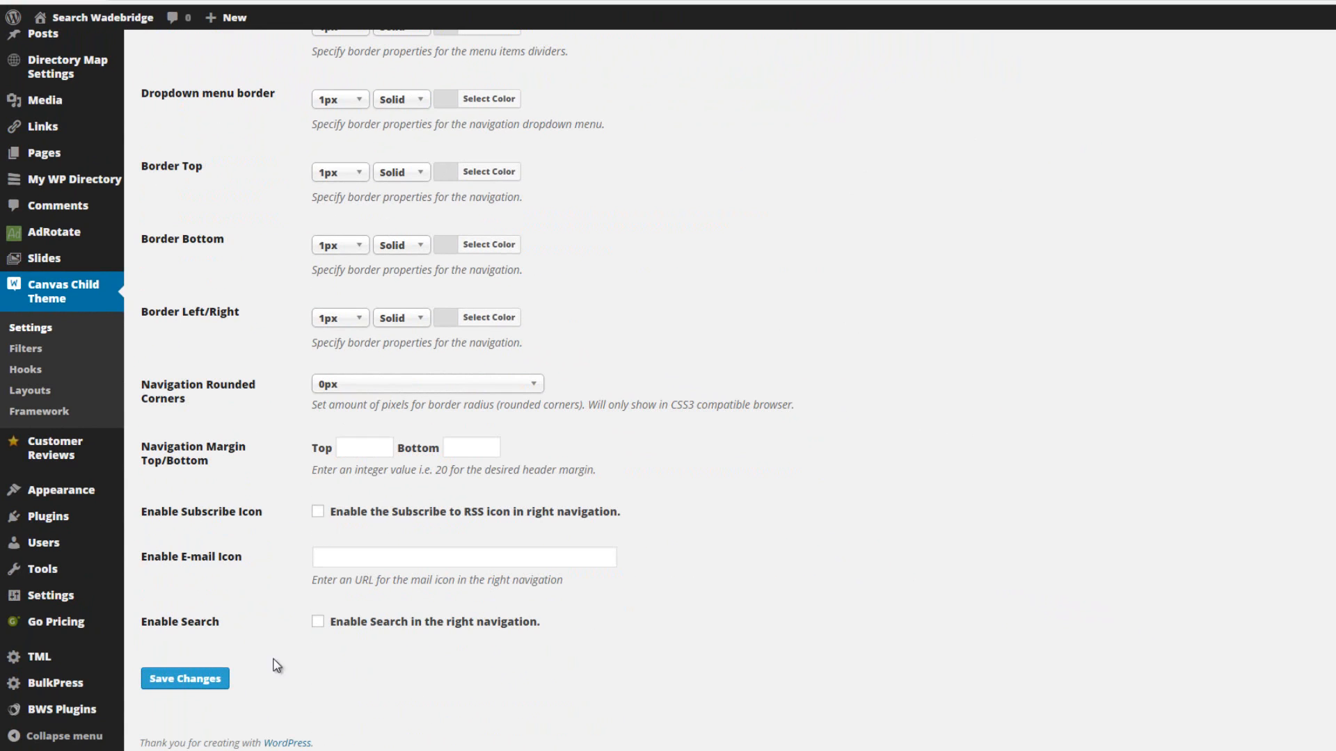
pyautogui.click(184, 679)
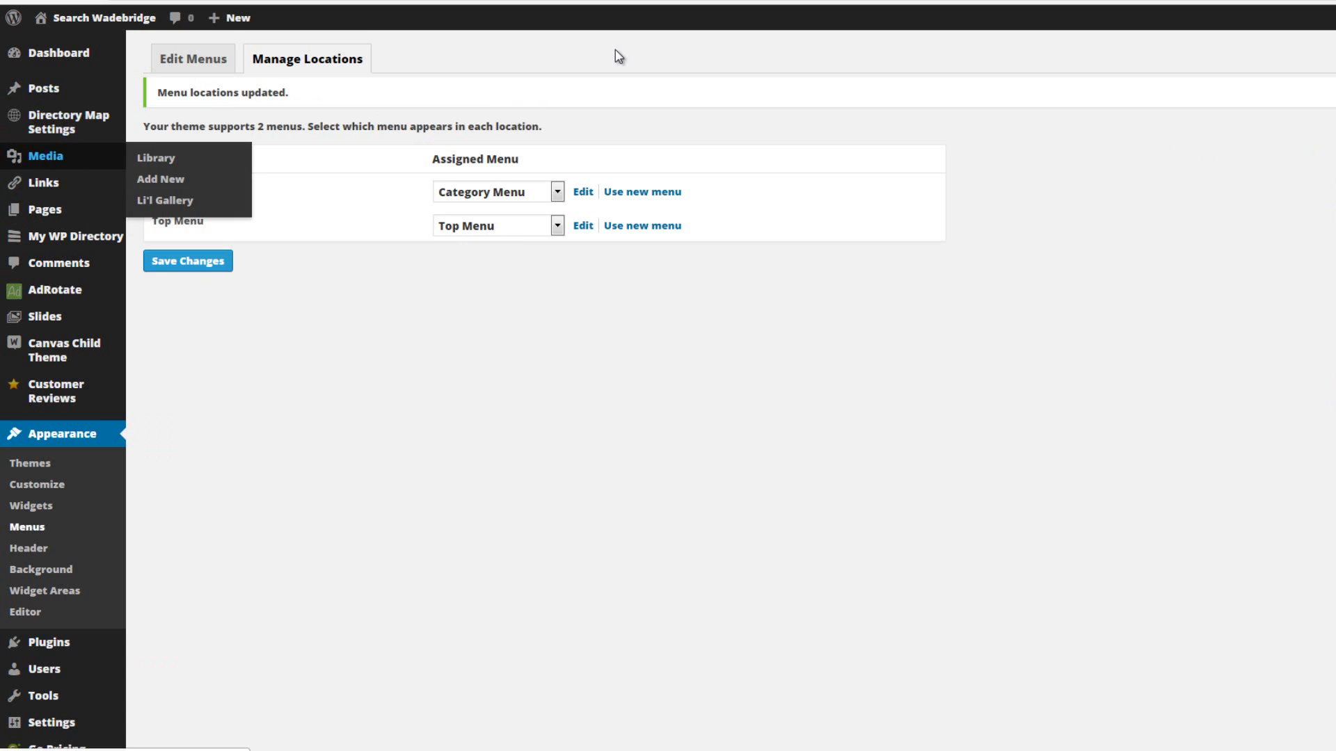
# From the Media Library, scale the submit-listing-green image to a width of 160 pixels and update the attachment.
pyautogui.click(147, 159)
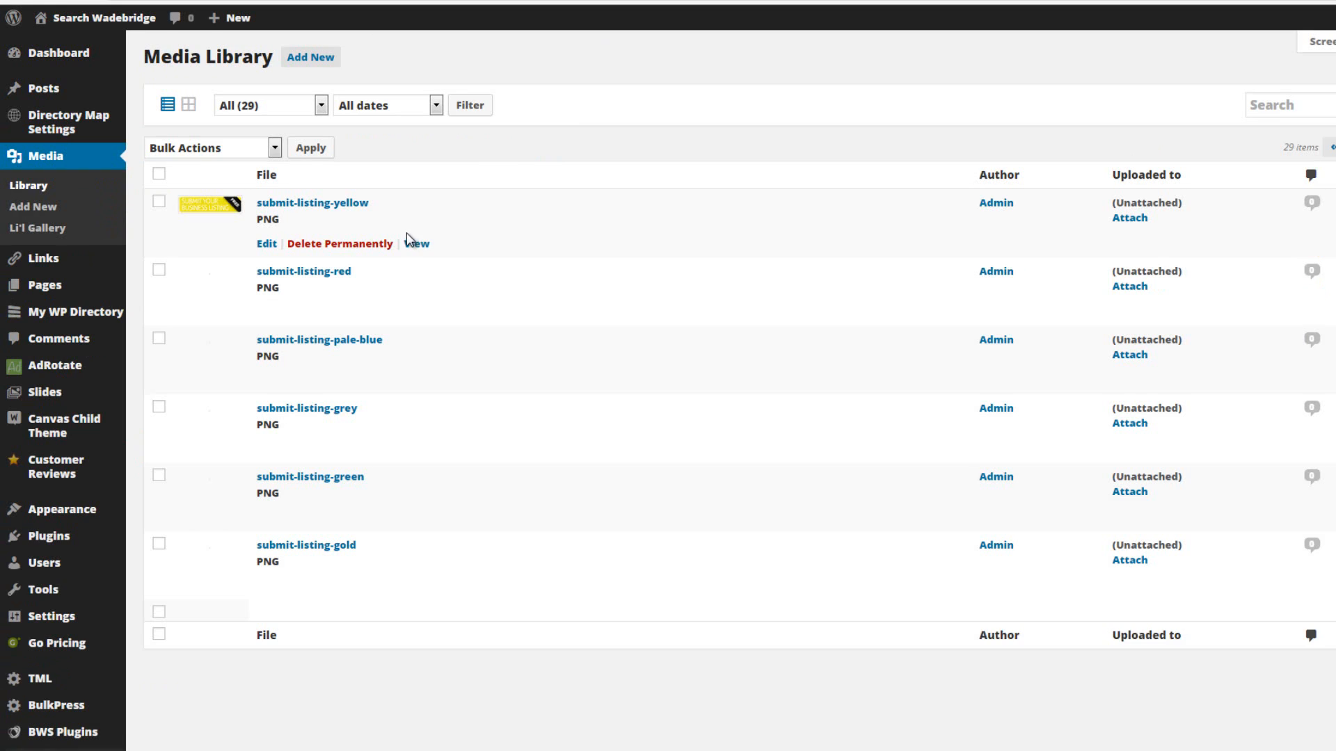
pyautogui.click(305, 481)
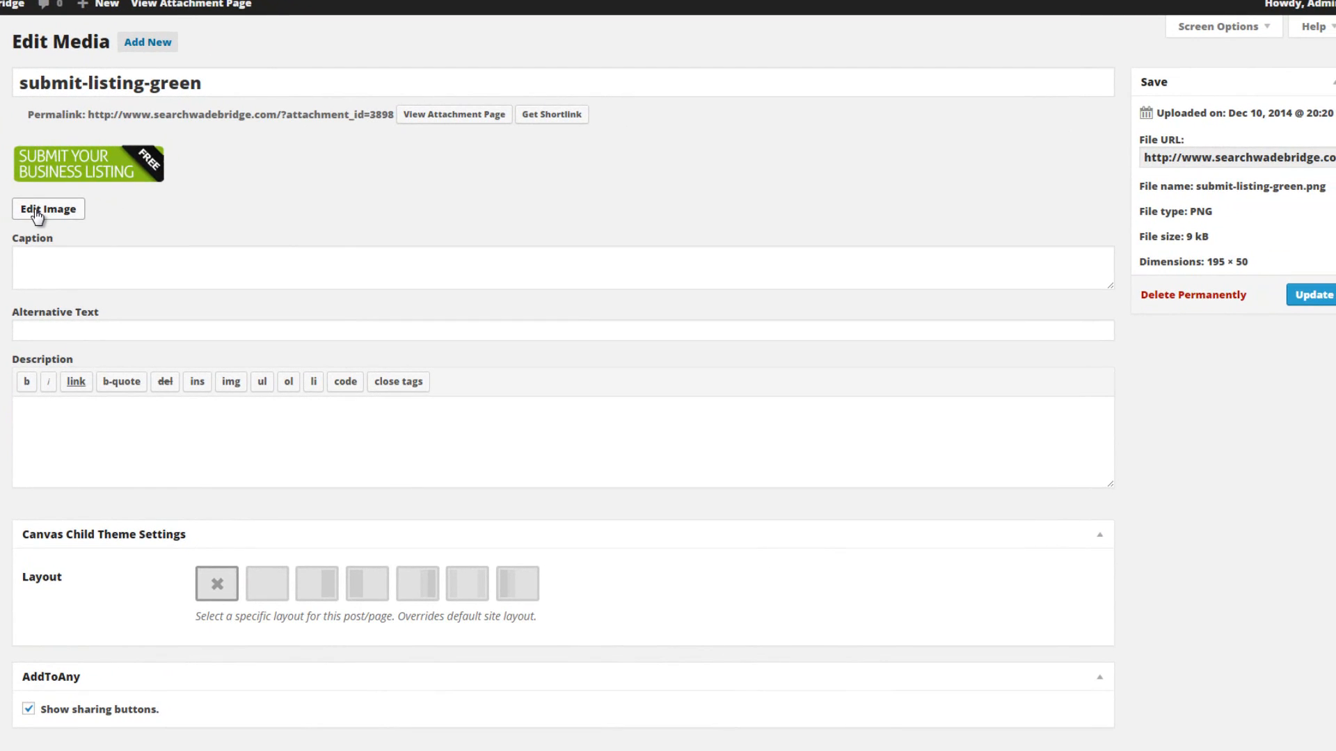
pyautogui.click(37, 218)
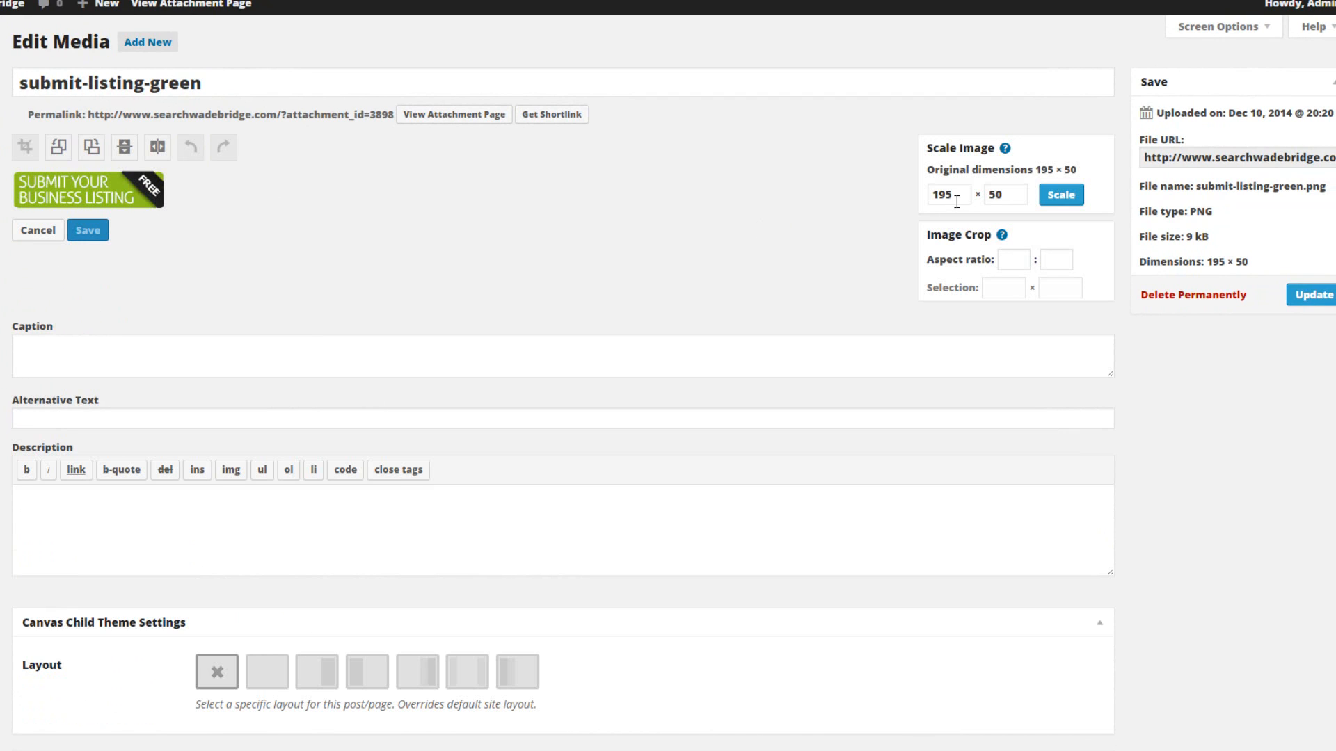
pyautogui.moveTo(960, 194); pyautogui.dragTo(919, 194)
pyautogui.write('160')
pyautogui.click(1063, 197)
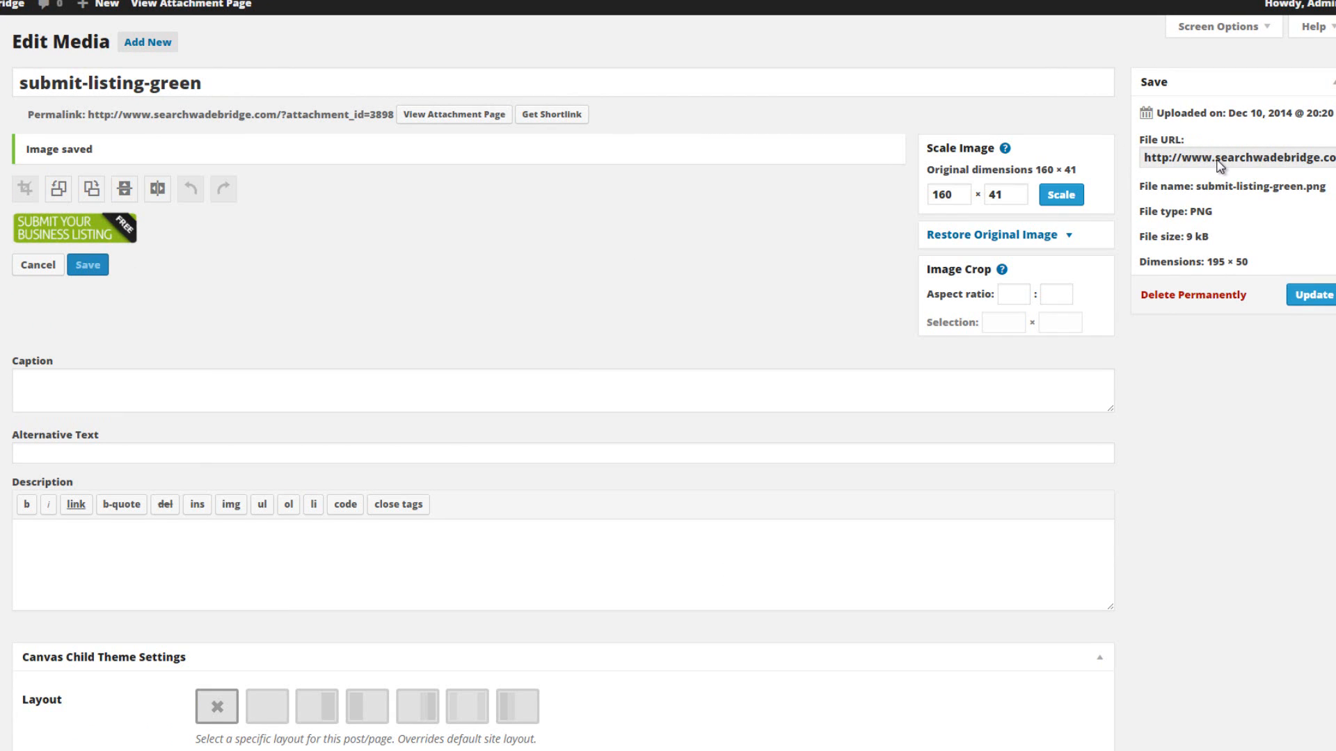
pyautogui.click(1308, 296)
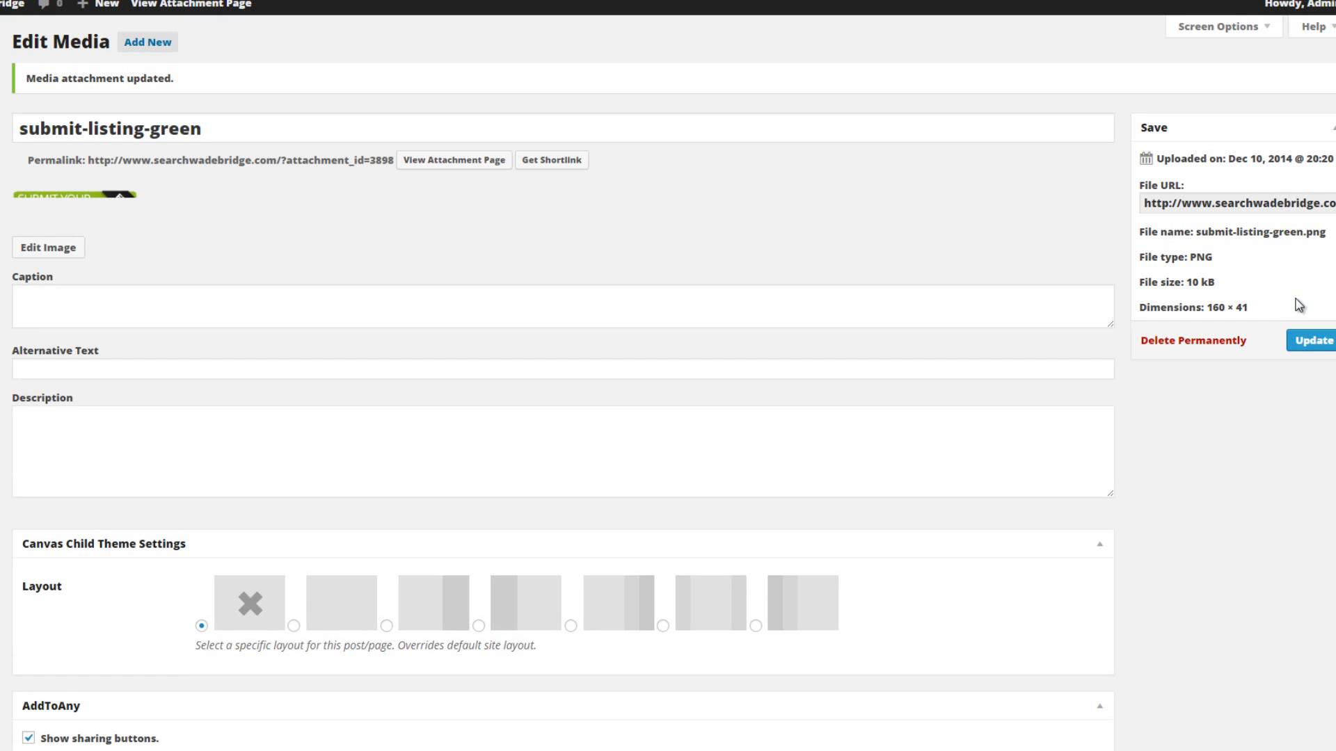
# Copy the file URL of the resized submit-listing-green image into a new Notepad document.
pyautogui.click(1268, 208)
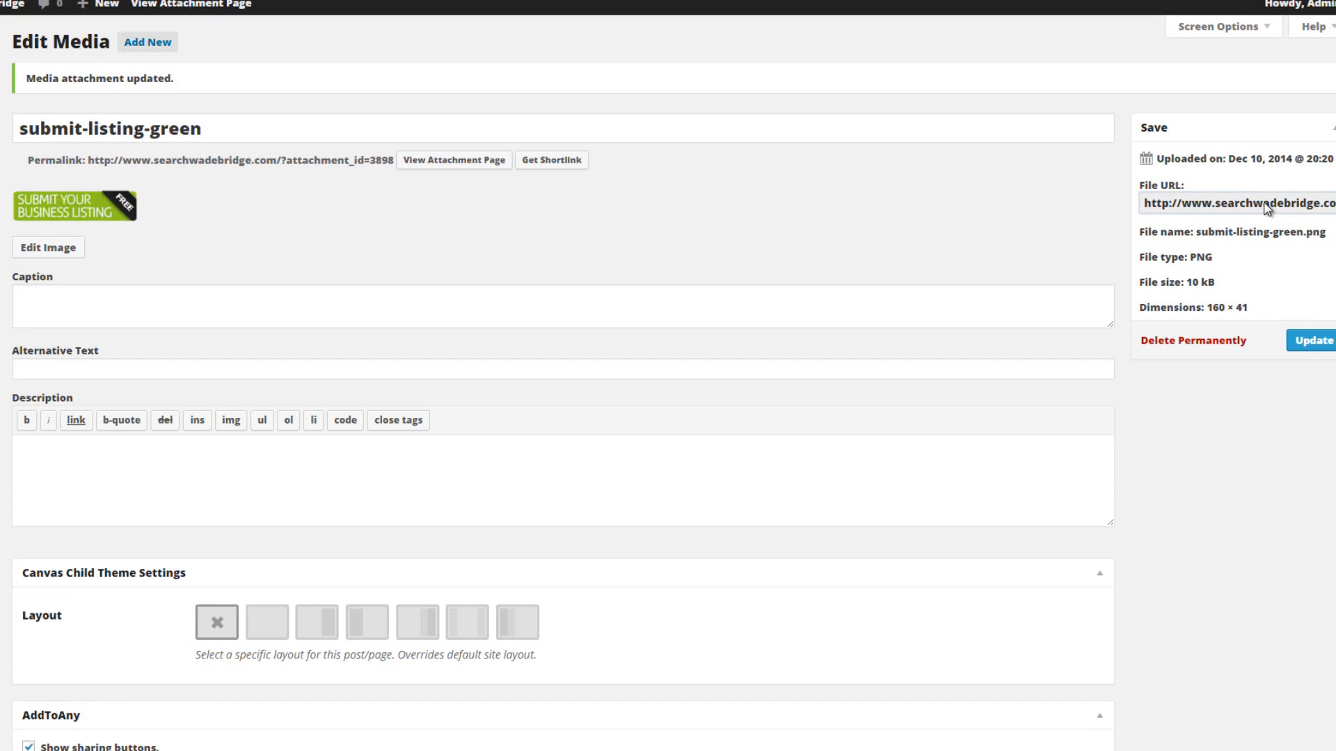
pyautogui.tripleClick(1240, 207)
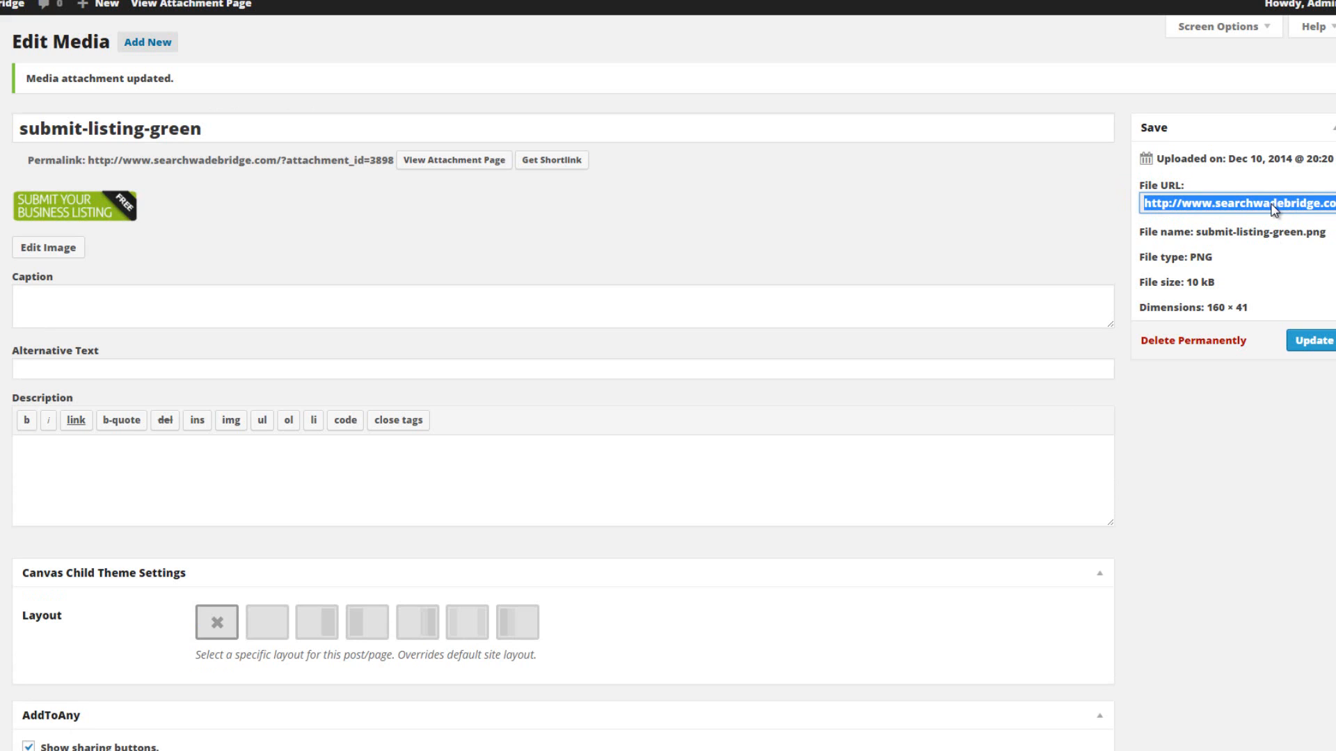
pyautogui.rightClick(965, 750)
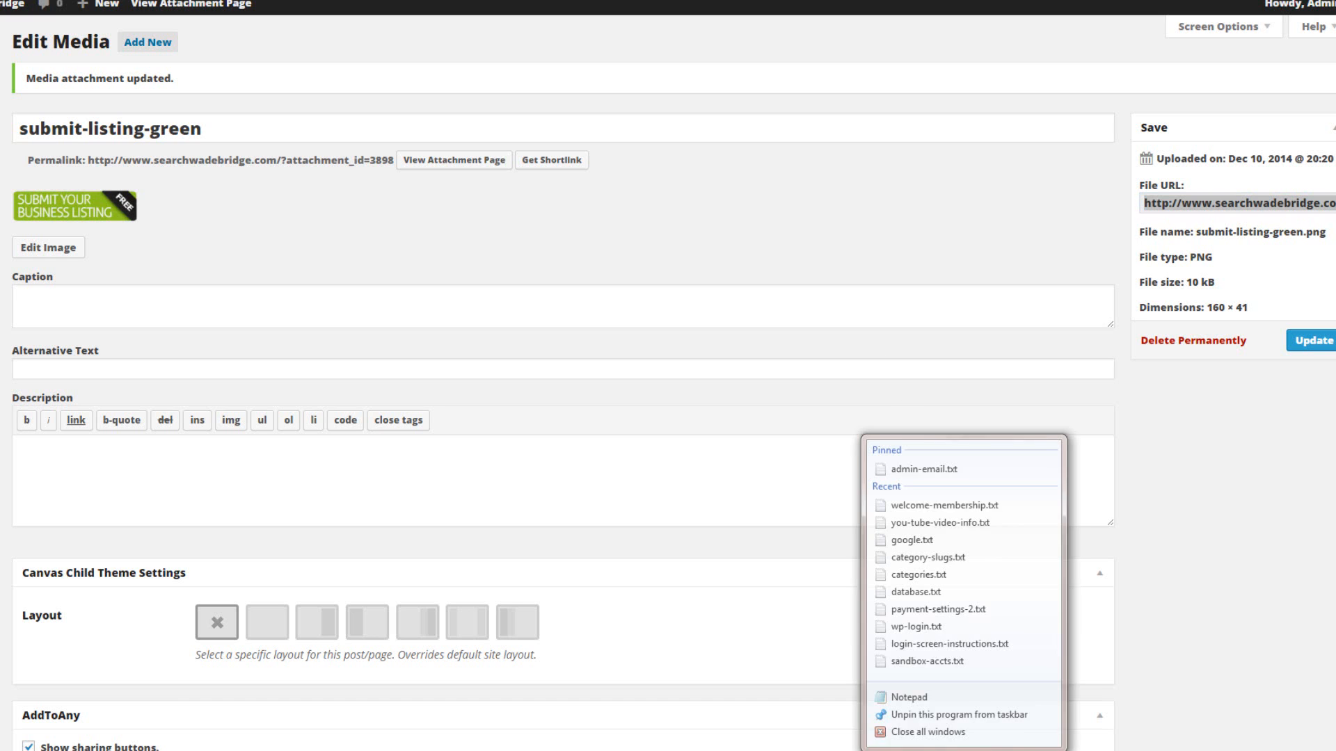
pyautogui.click(924, 693)
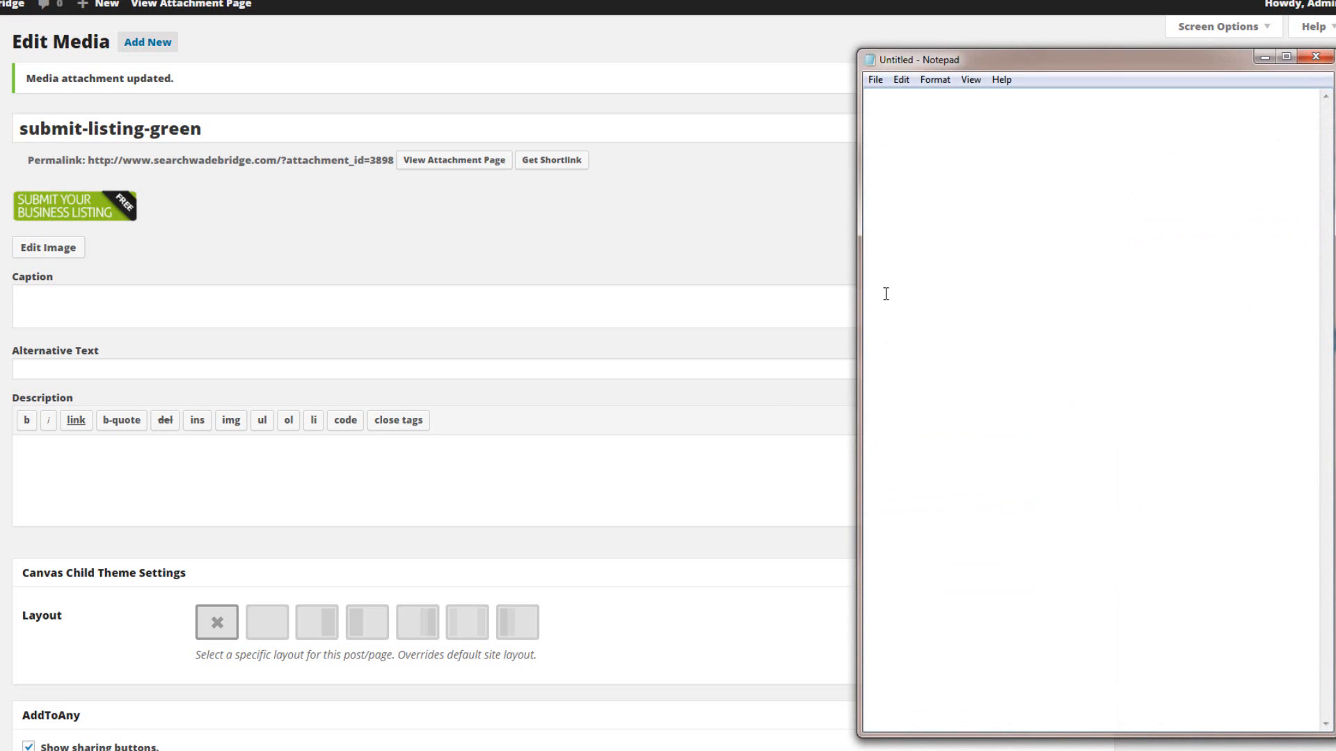
pyautogui.write('http://www.searchwadebridge.com/wp-content/uploads/2014/12/submit-listing-green-e1419030517932.png')
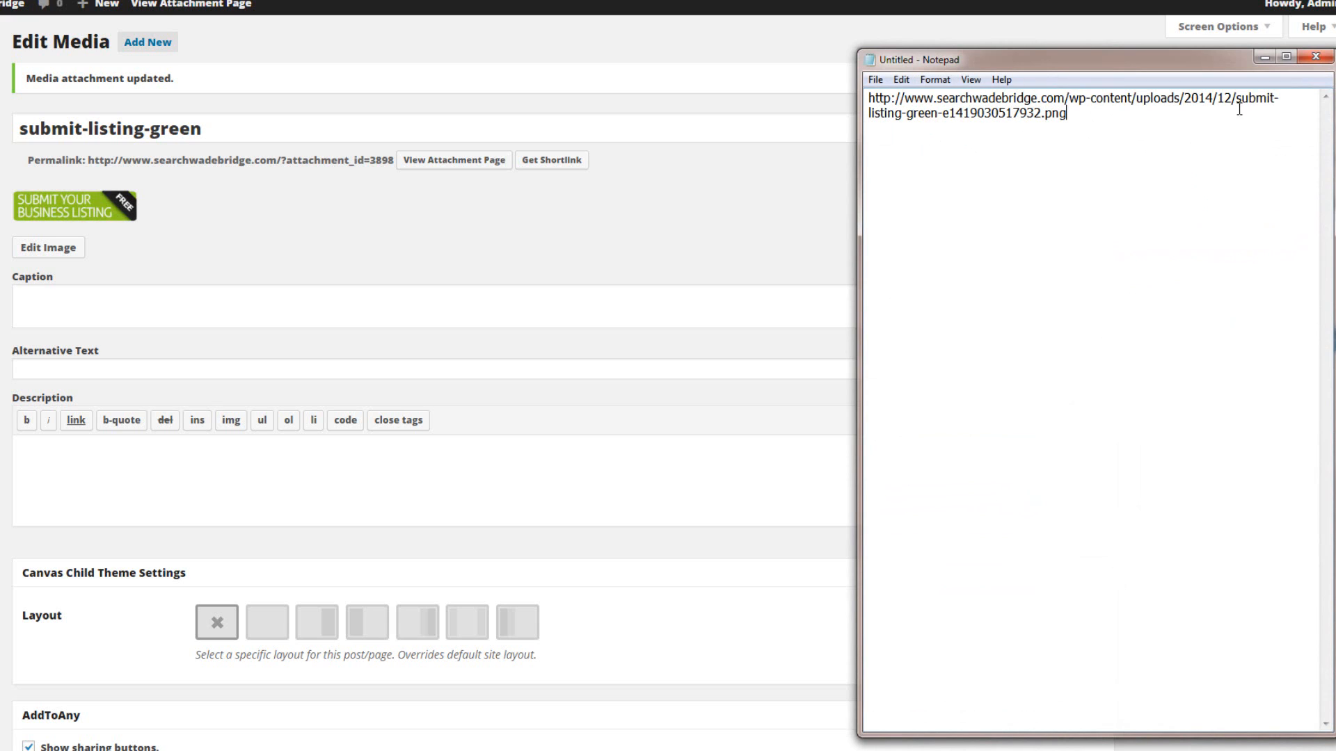
# Trim the pasted URL to the file name submit-listing-green-e1419030517932.png, select that name, and minimize Notepad.
pyautogui.moveTo(1072, 115); pyautogui.dragTo(1238, 99)
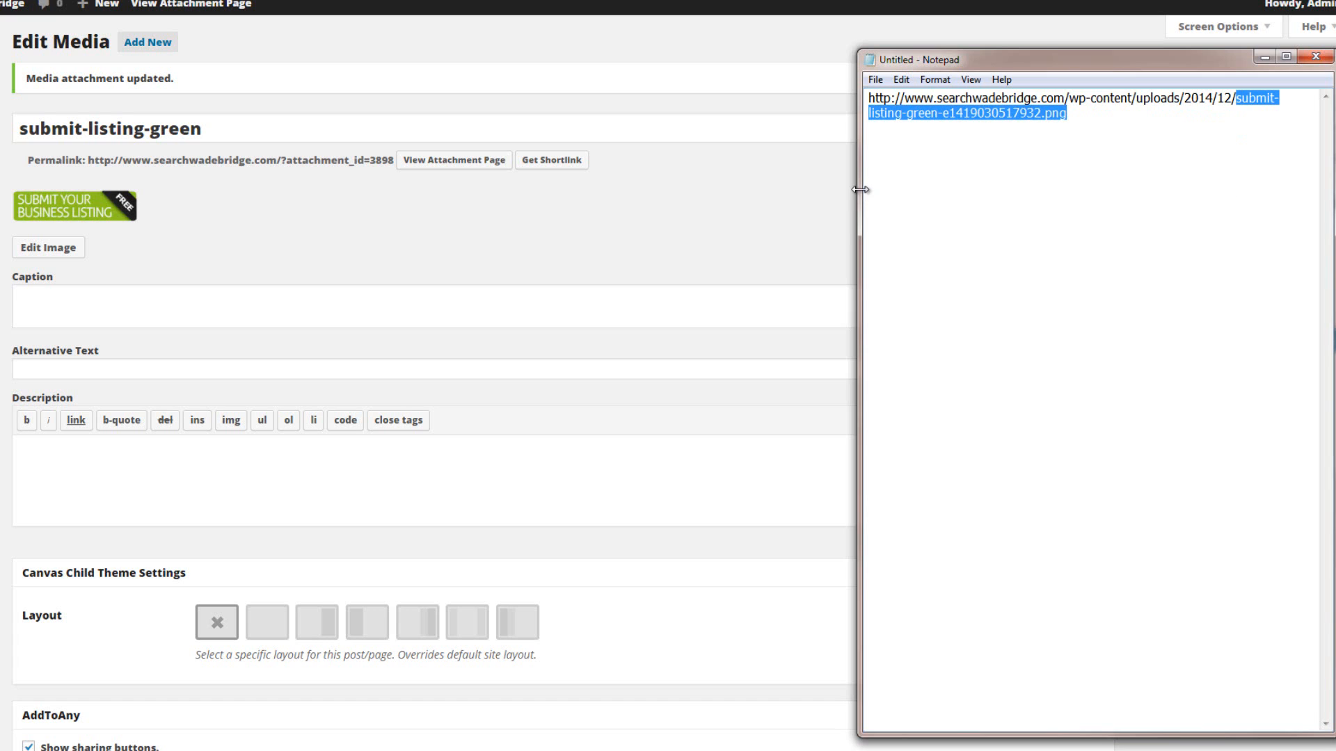
pyautogui.moveTo(865, 195); pyautogui.dragTo(540, 214)
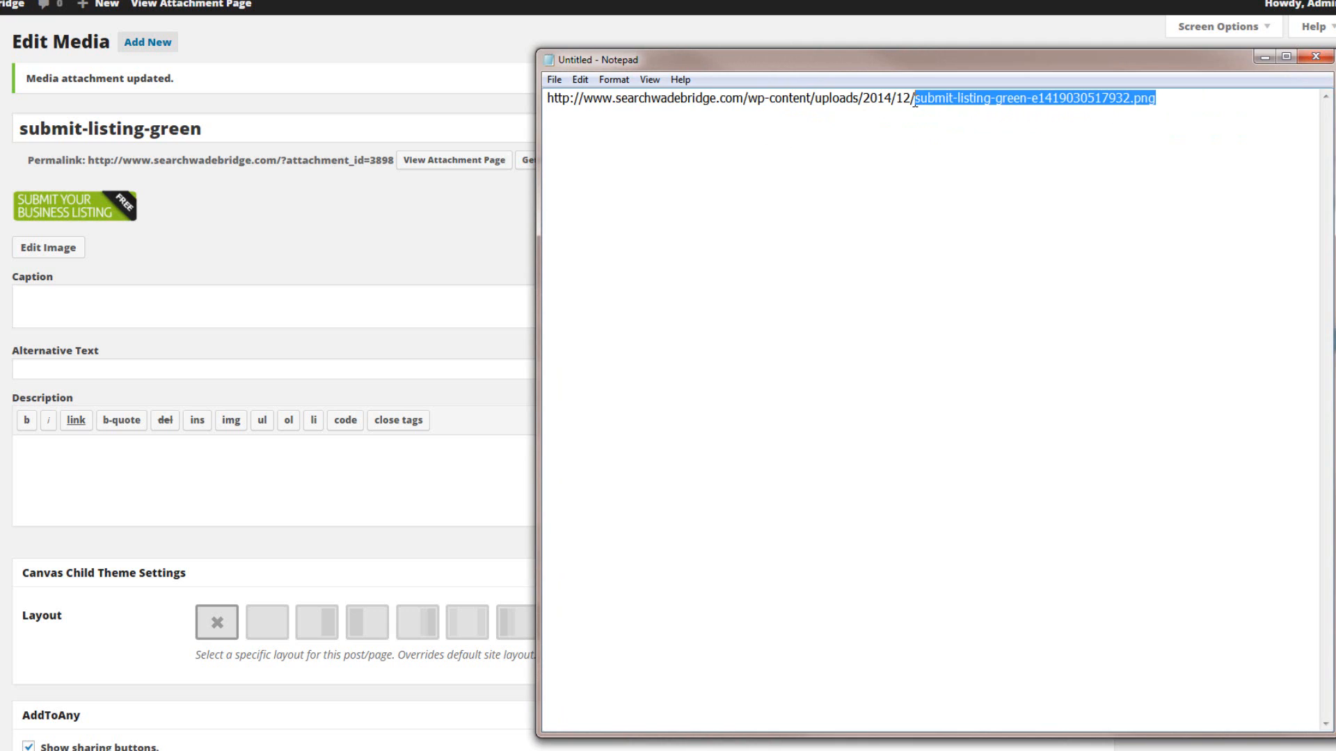
pyautogui.moveTo(915, 100); pyautogui.dragTo(533, 105)
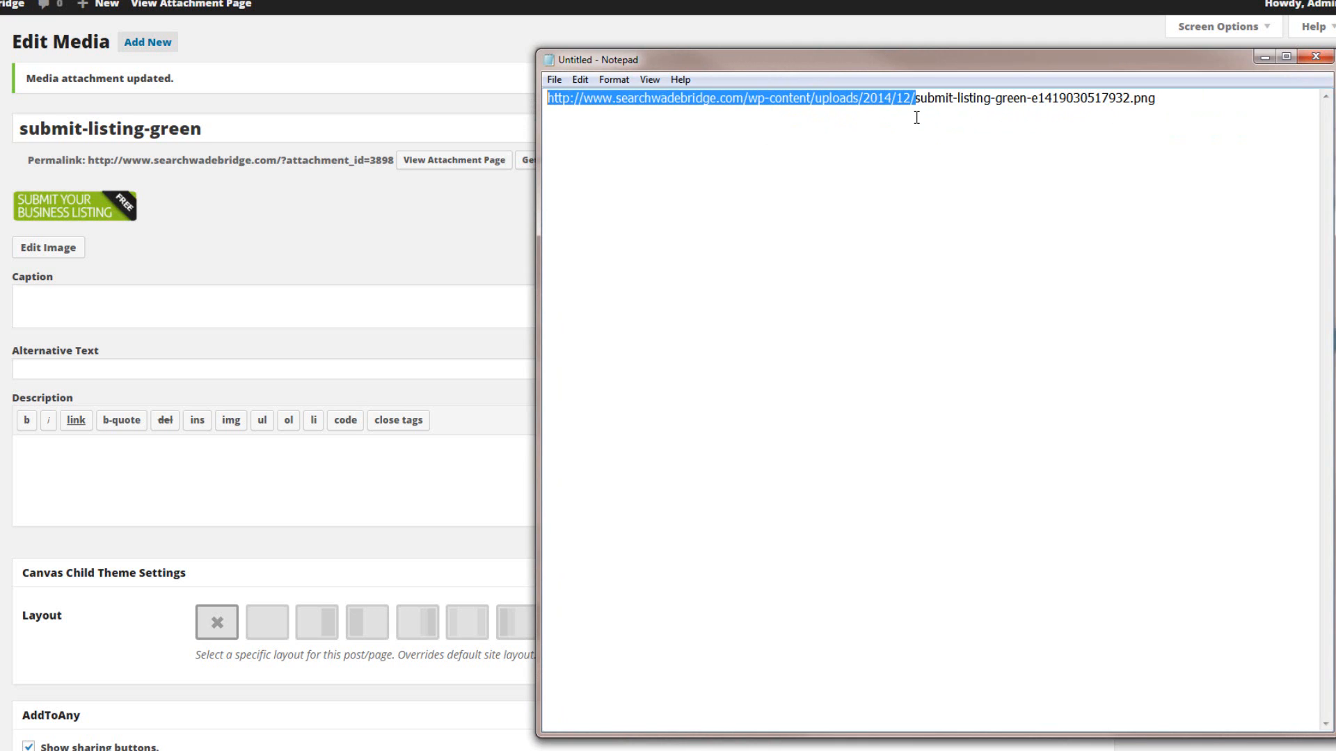
pyautogui.press('Delete')
pyautogui.moveTo(810, 96); pyautogui.dragTo(533, 99)
pyautogui.hotkey('ctrl', 'c')
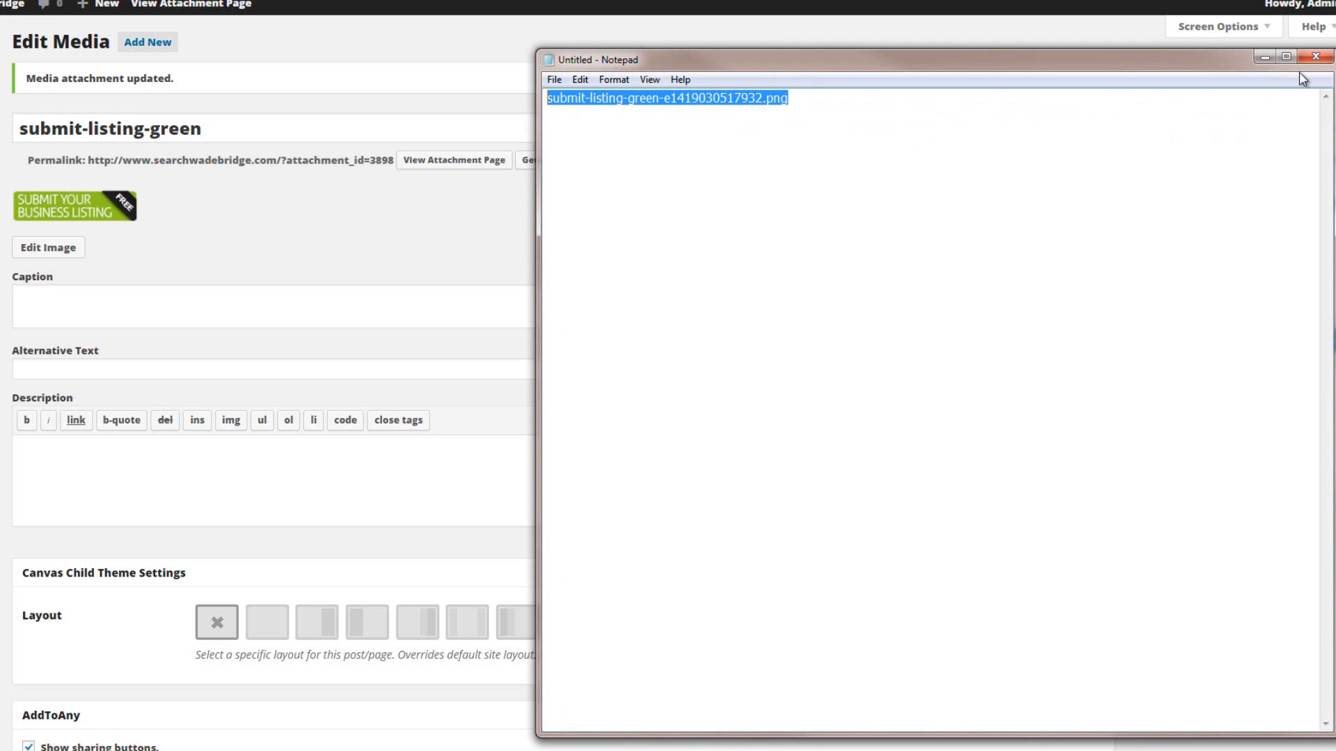
pyautogui.click(1263, 57)
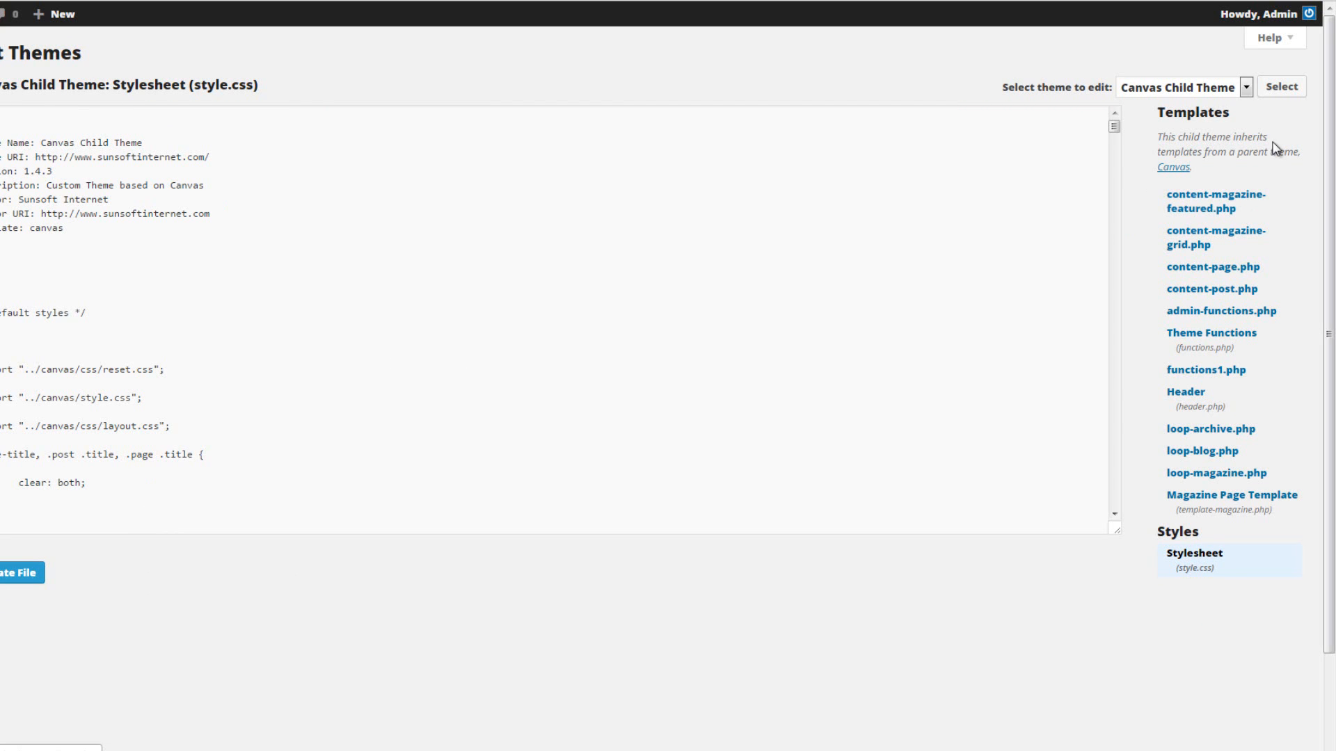
# Open the Canvas Child Theme's functions.php for editing and locate the Piety code block in the Navigation section.
pyautogui.click(1222, 341)
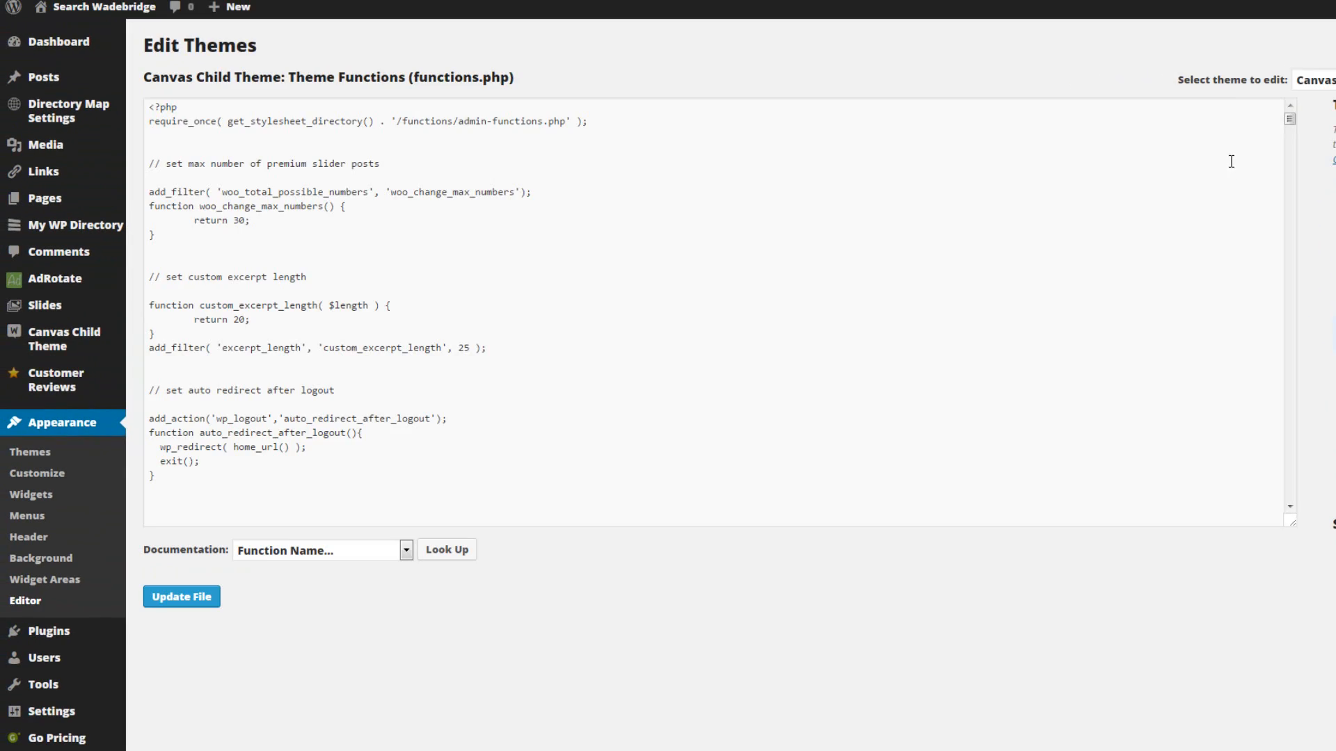
pyautogui.moveTo(1290, 121); pyautogui.dragTo(1262, 520)
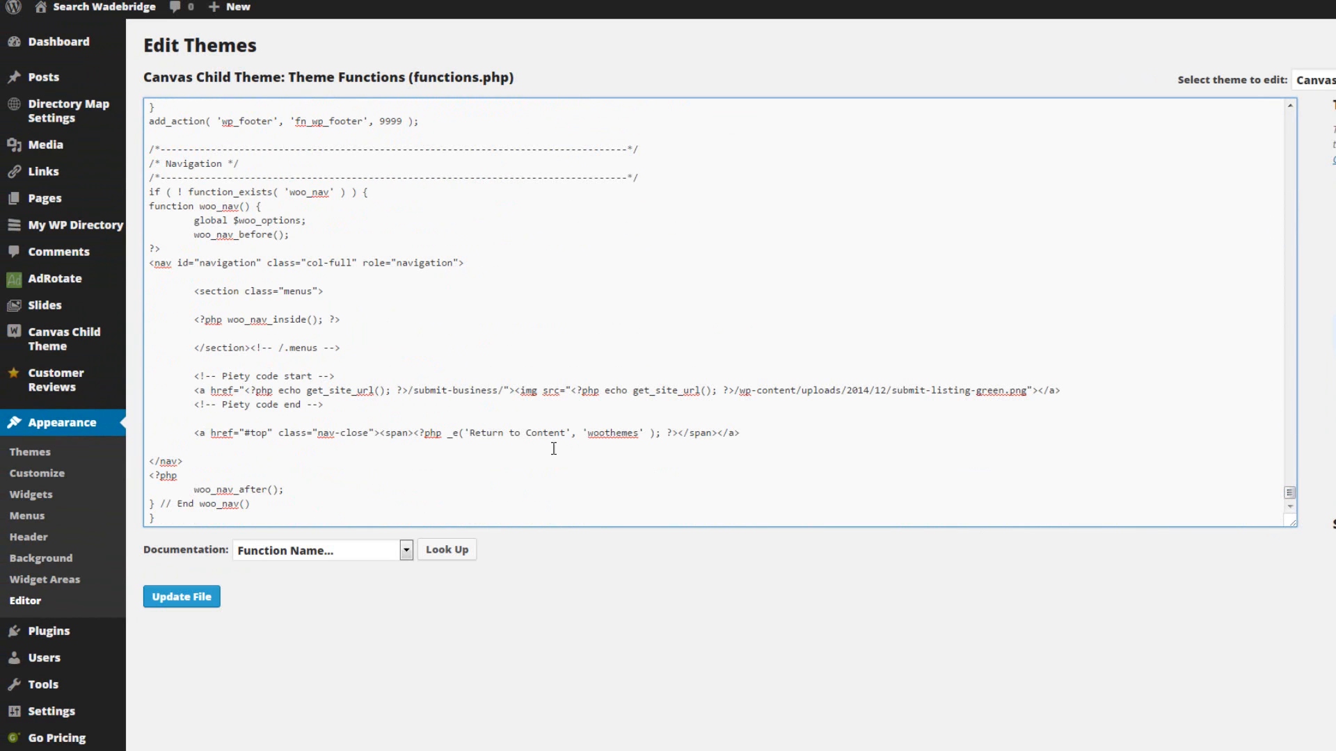
pyautogui.moveTo(194, 376); pyautogui.dragTo(521, 404)
pyautogui.click(714, 412)
pyautogui.moveTo(350, 373); pyautogui.dragTo(191, 377)
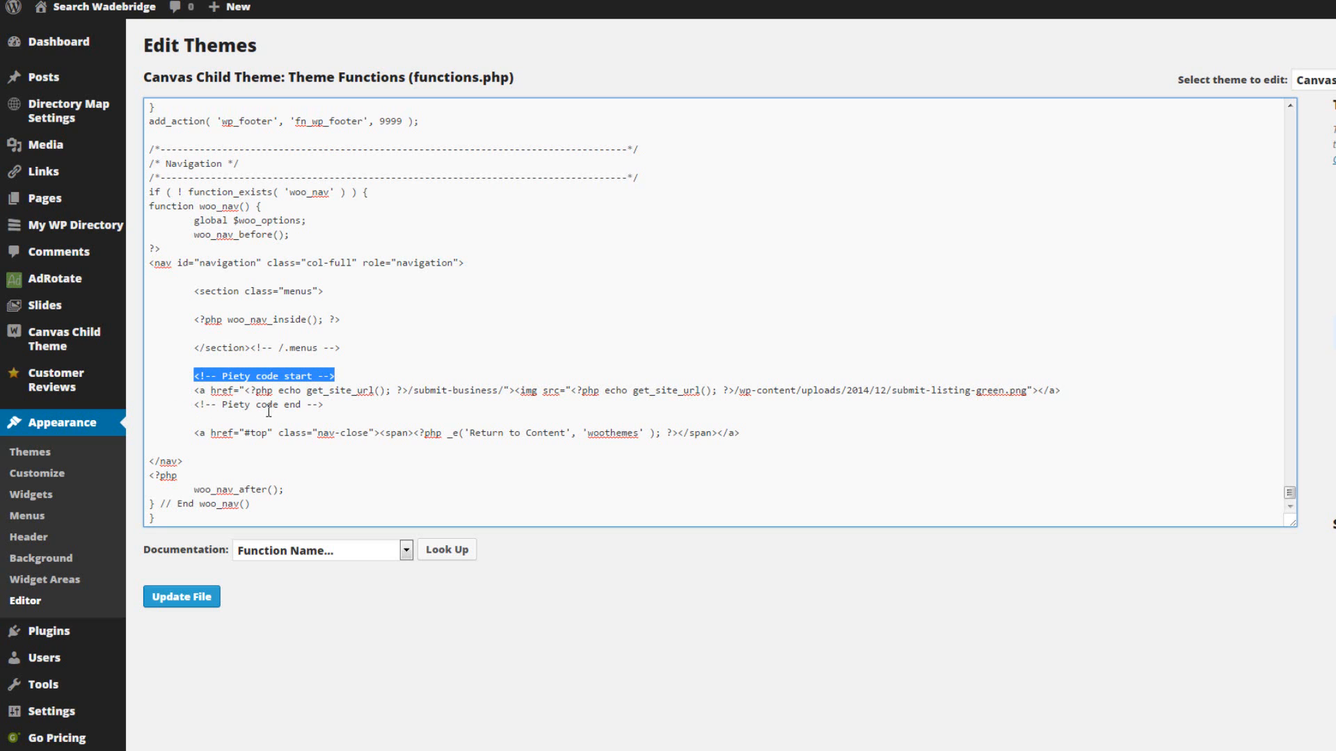
# In the Piety code block, replace the image file name submit-listing-green.png with submit-listing-green-e1419030517932.png and update functions.php.
pyautogui.click(332, 412)
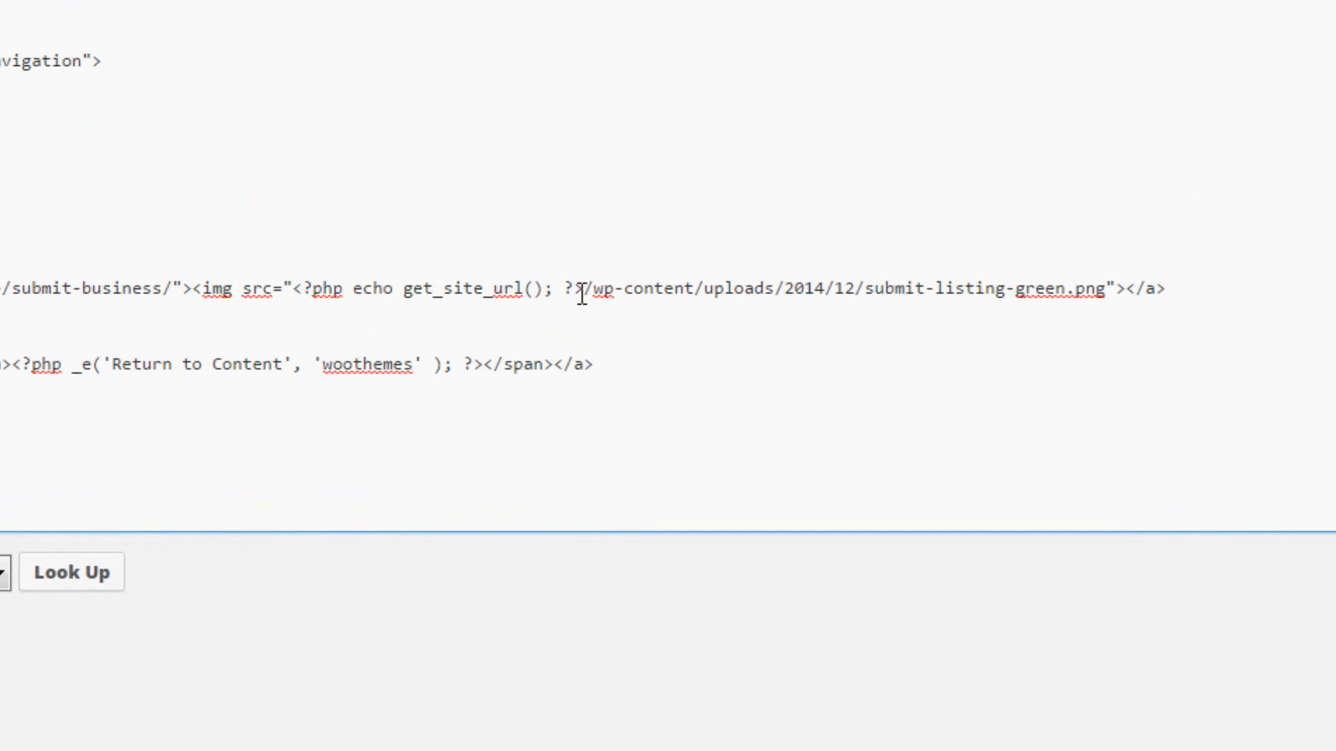
pyautogui.moveTo(583, 288); pyautogui.dragTo(1109, 288)
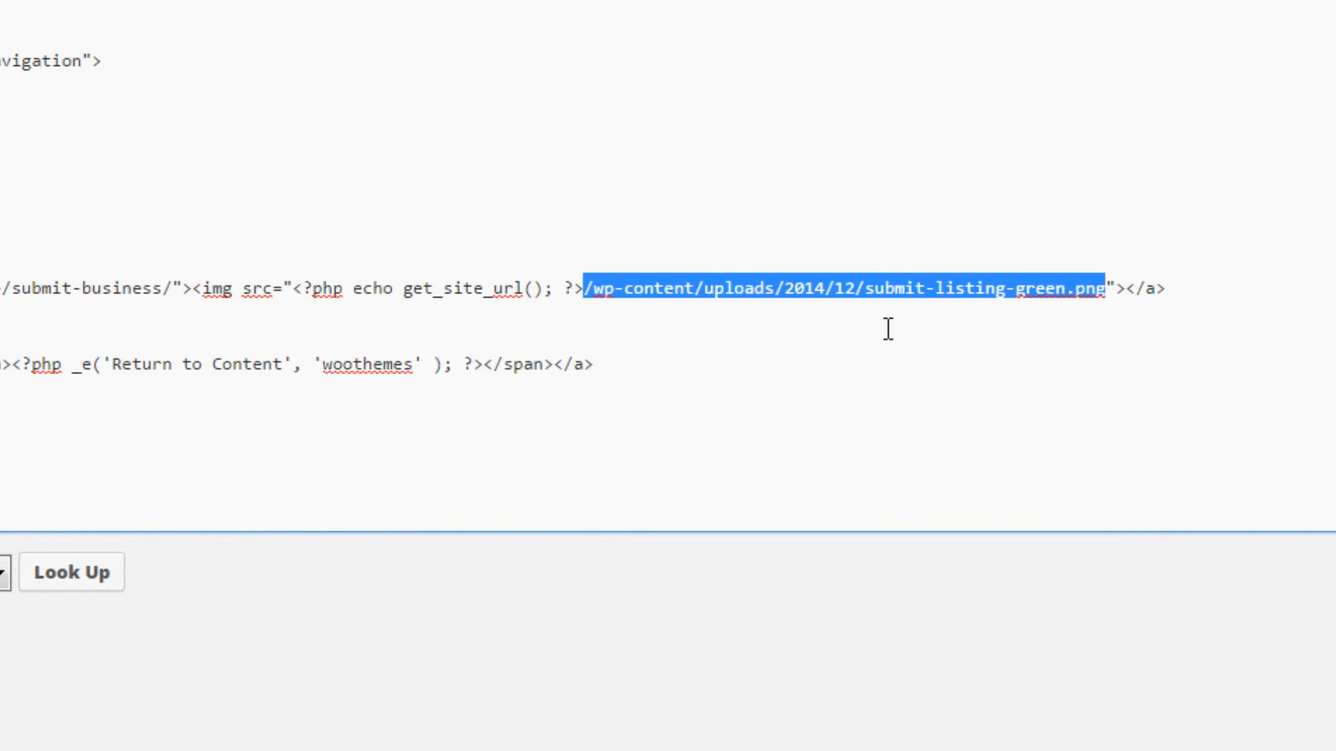
pyautogui.click(869, 310)
pyautogui.moveTo(867, 290); pyautogui.dragTo(1105, 292)
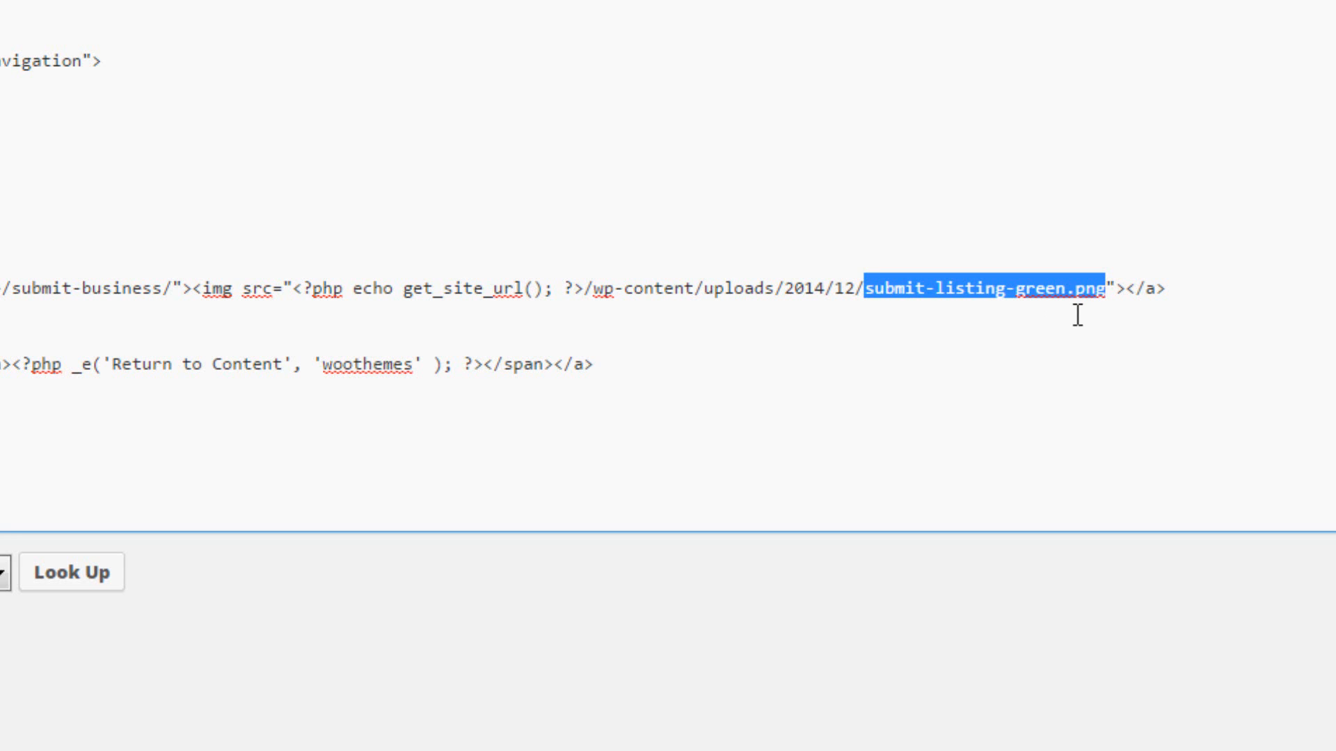
pyautogui.hotkey('ctrl', 'v')
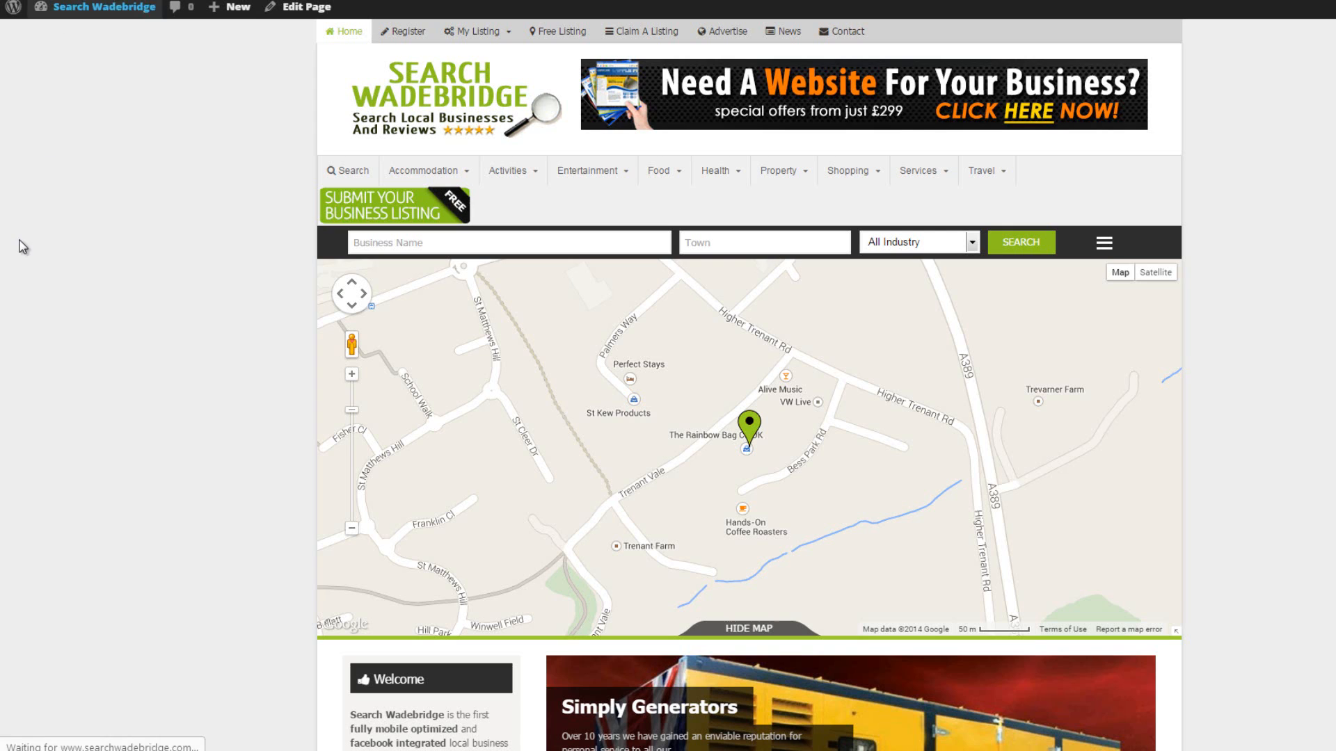
# Check the category dropdowns and the resized submit-listing button in the primary navigation of the site's home page.
pyautogui.click(384, 212)
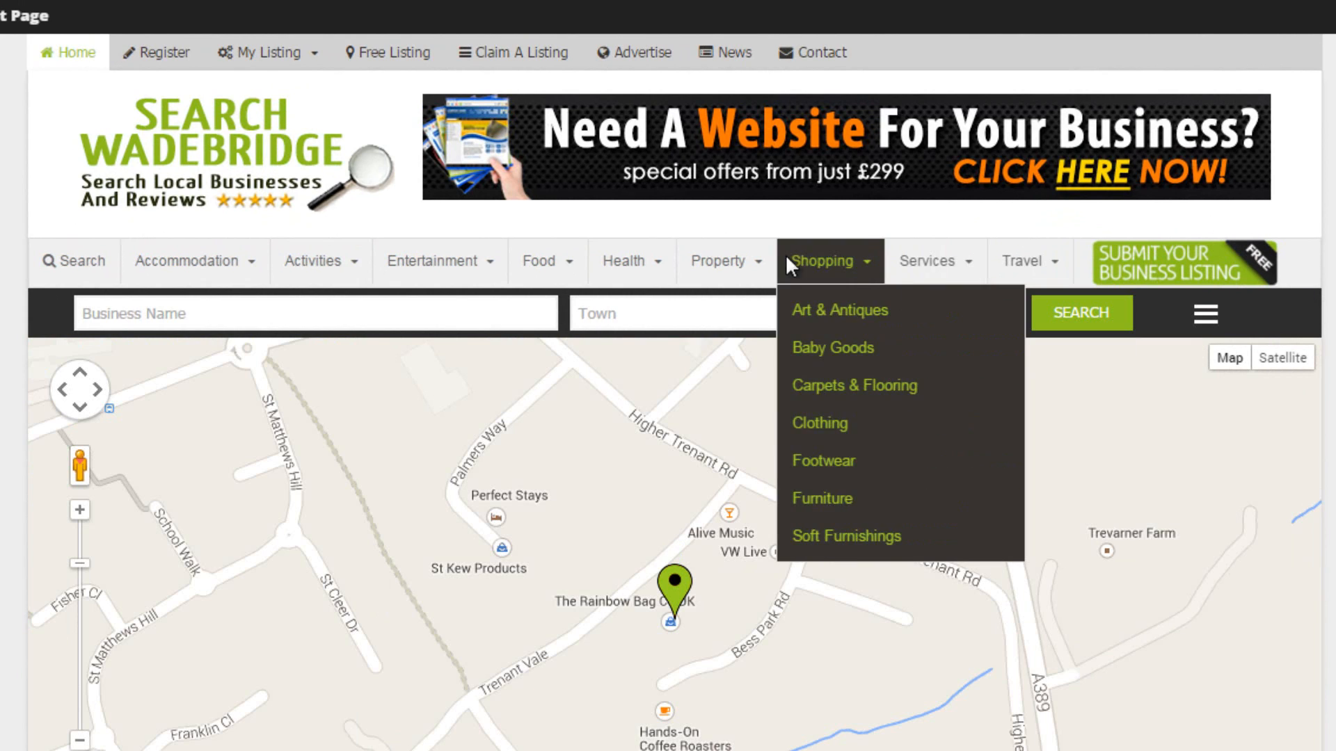
pyautogui.moveTo(148, 261)
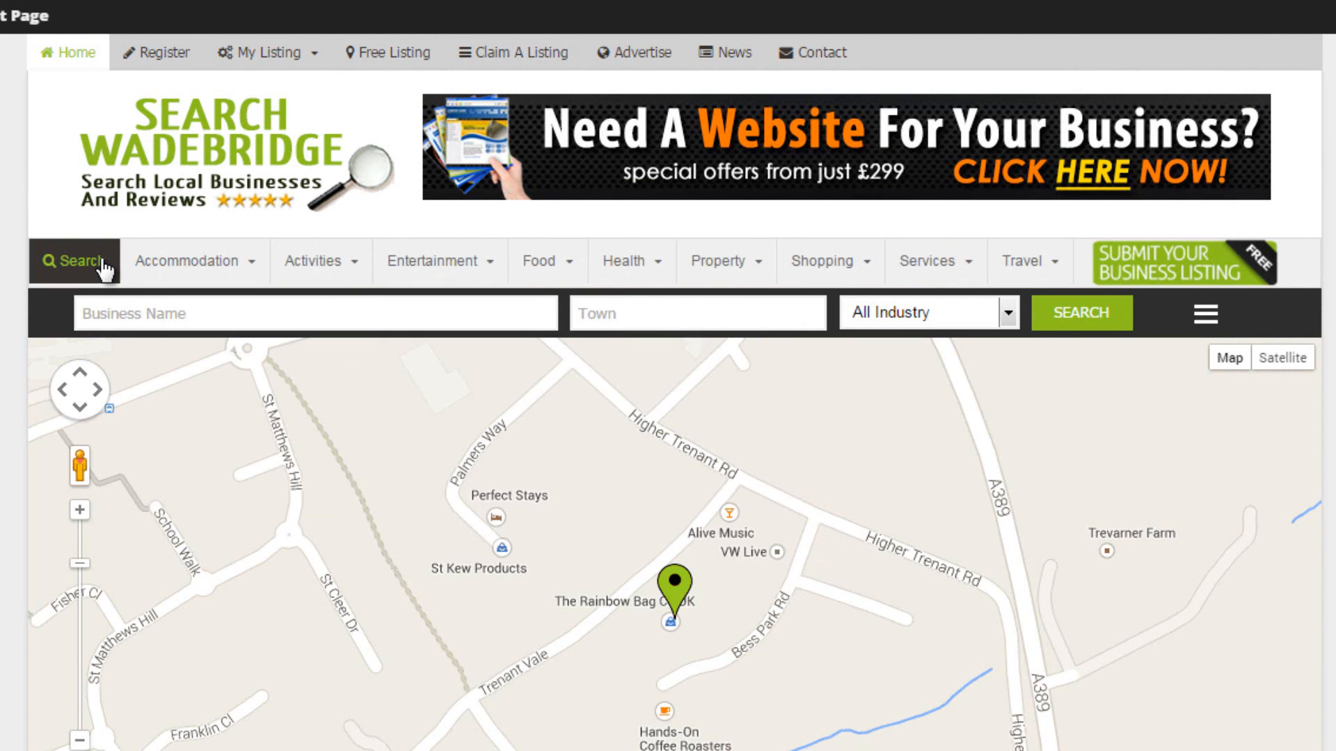
pyautogui.moveTo(279, 43)
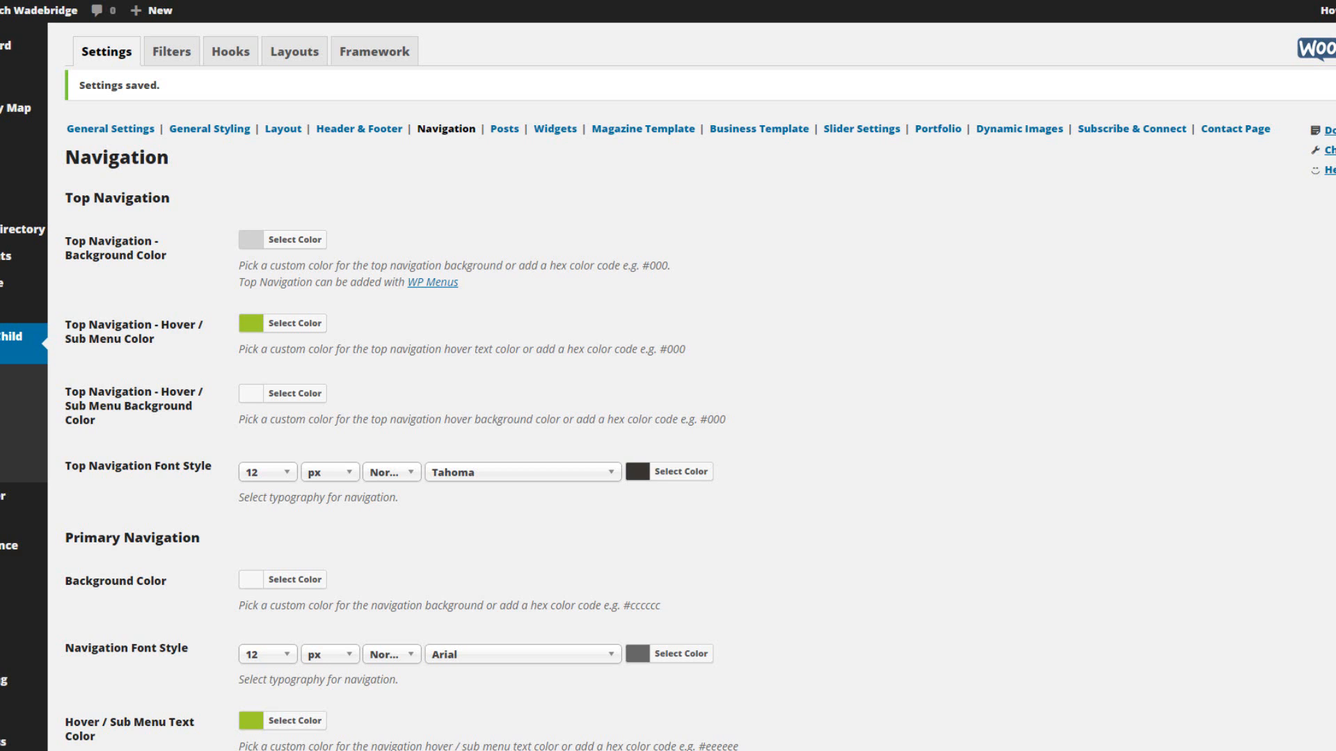
# Load the Top Menu for editing on the Menus screen and expand its Register item.
pyautogui.moveTo(7, 545)
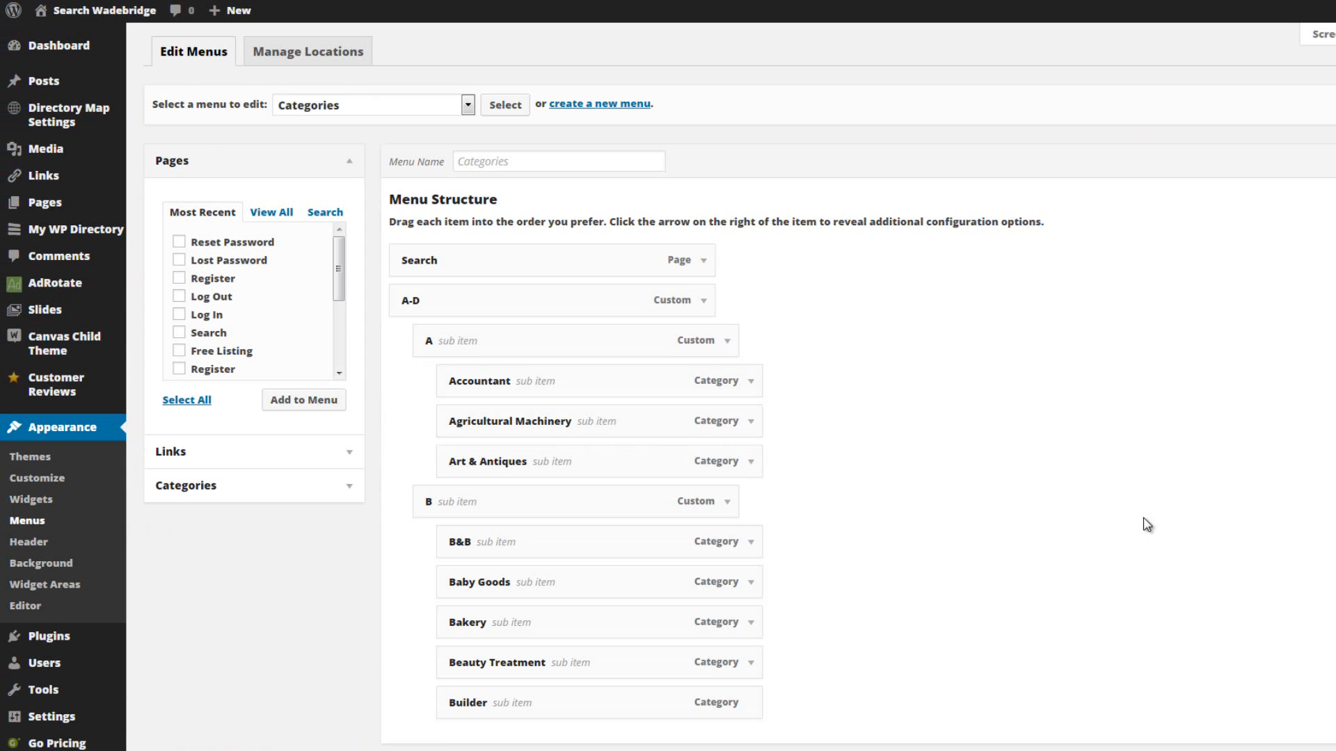
pyautogui.click(470, 107)
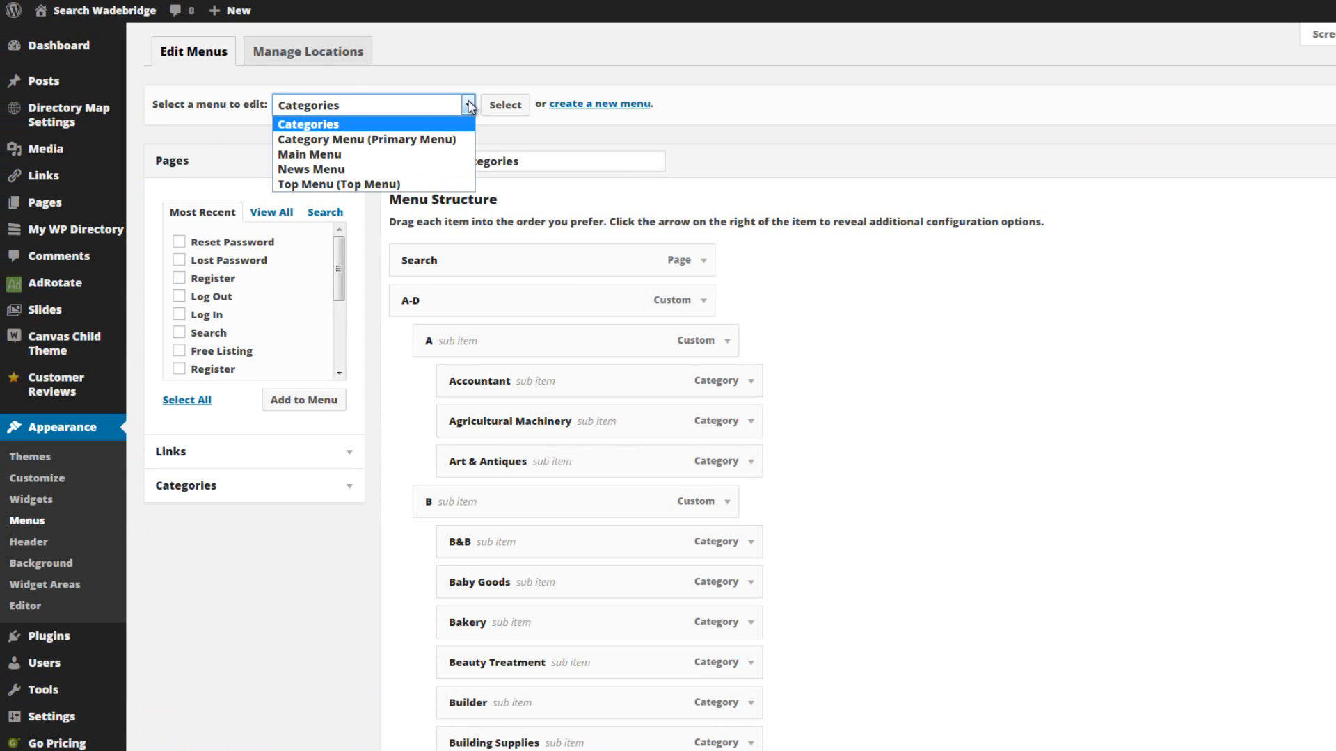
pyautogui.click(321, 181)
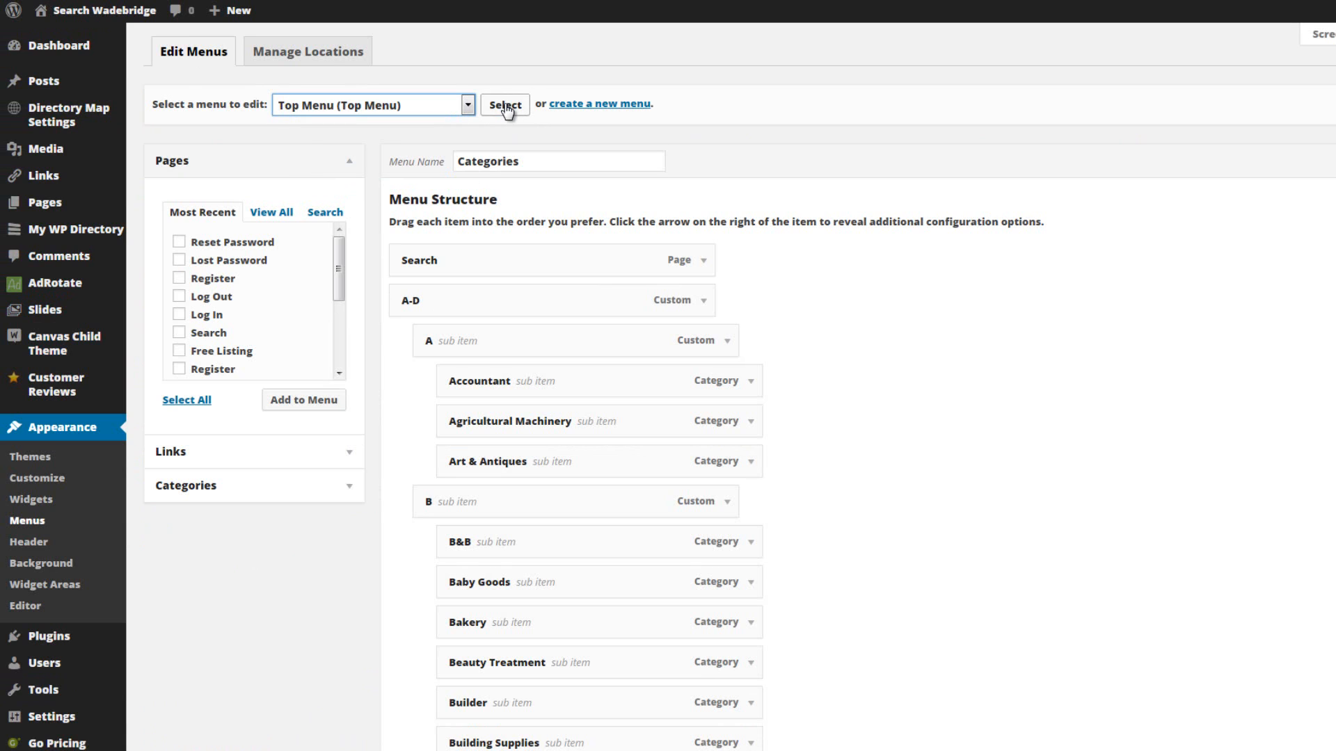
pyautogui.click(510, 107)
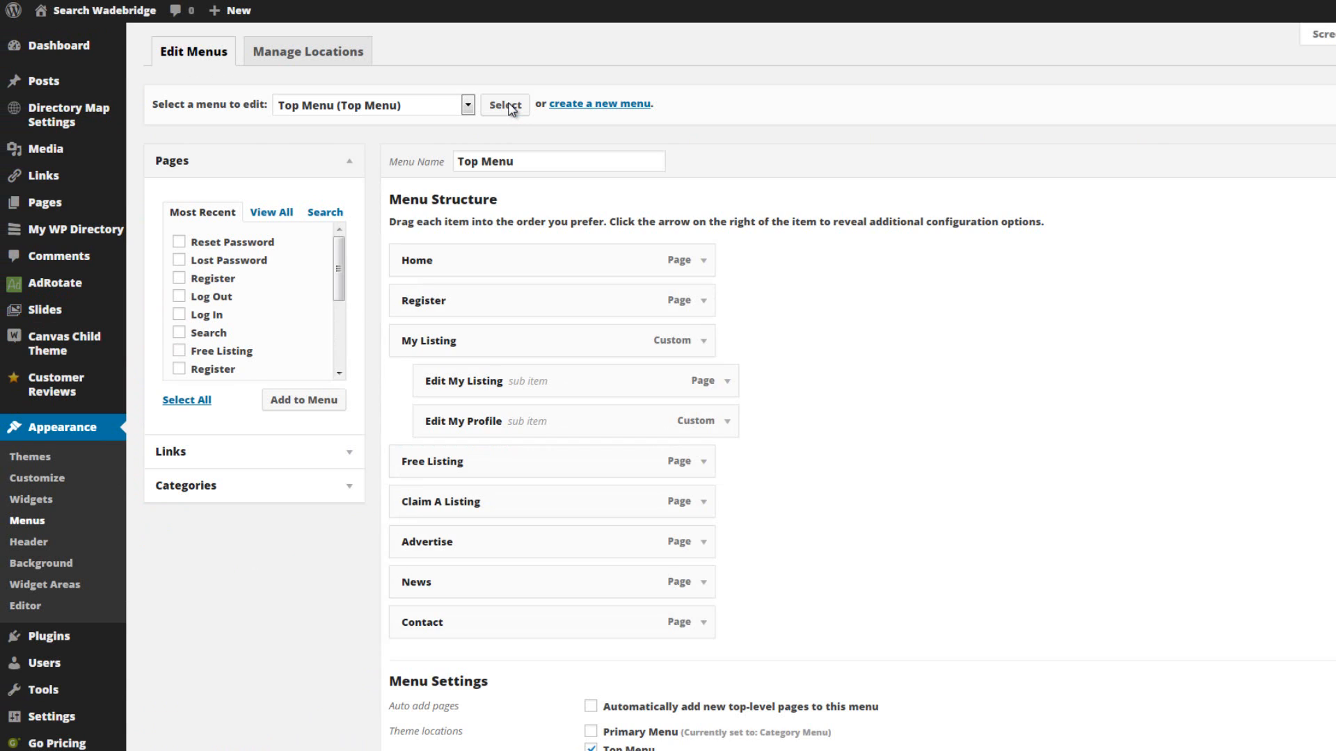
pyautogui.scroll(-3, 960, 278)
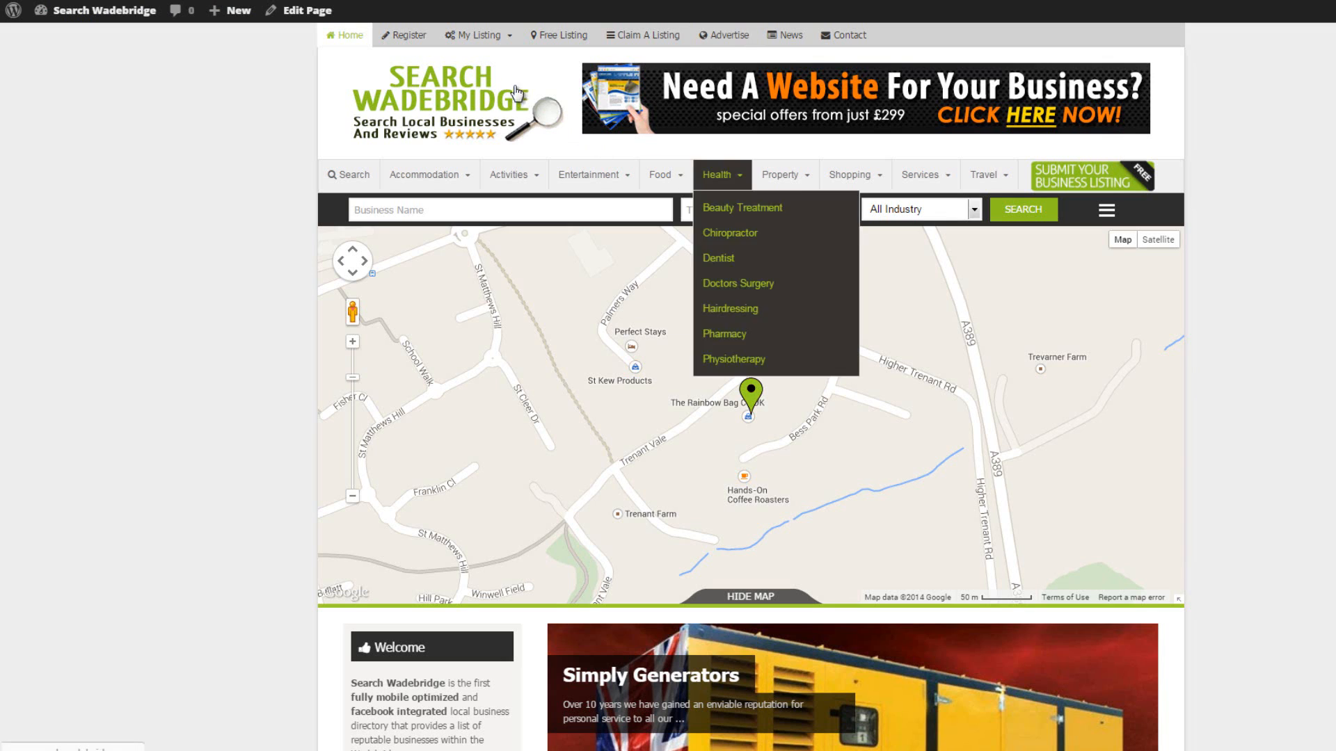
pyautogui.moveTo(450, 38)
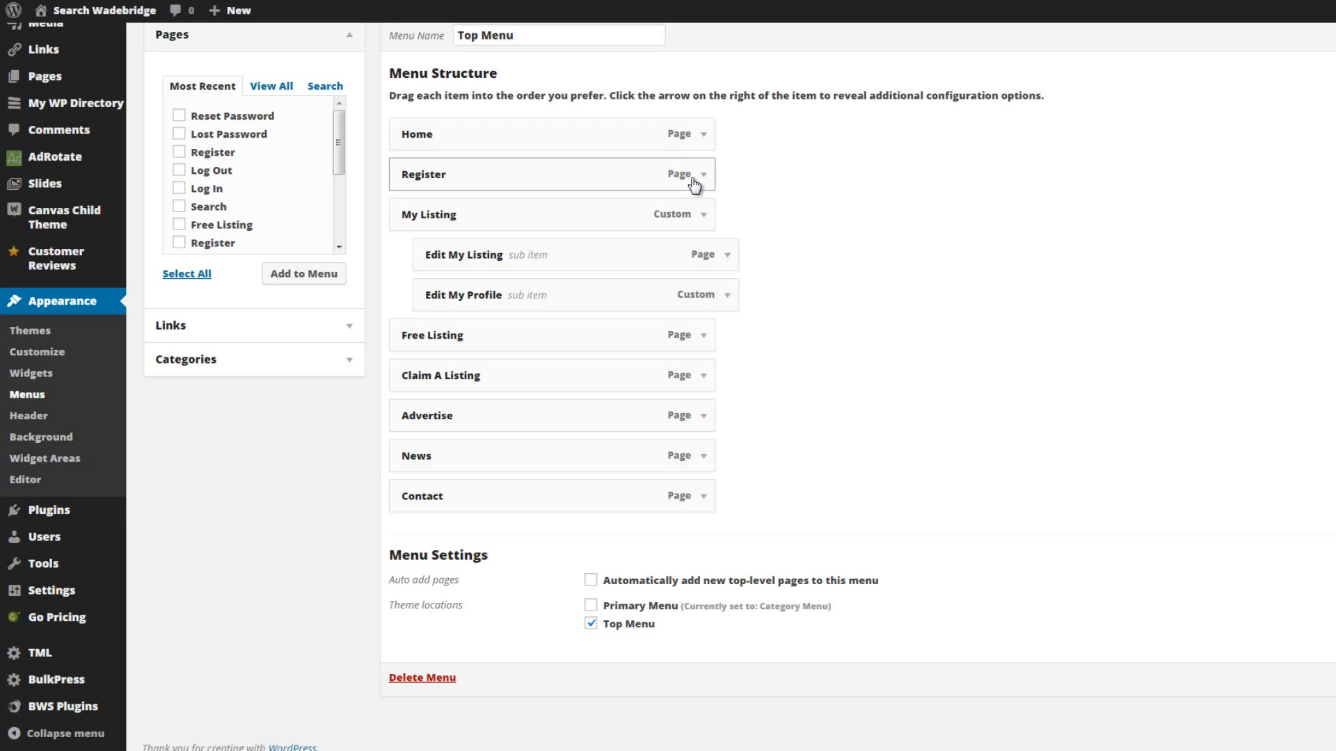
pyautogui.click(704, 175)
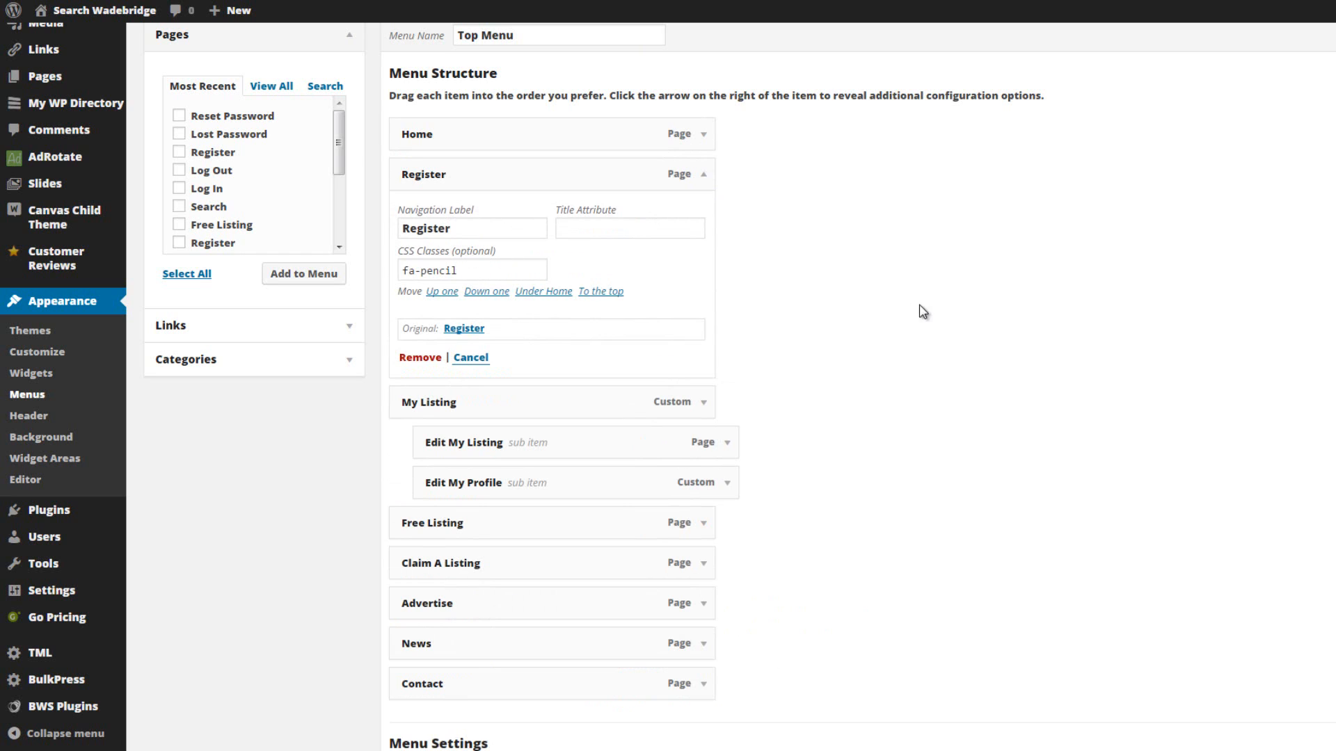
# Turn the CSS Classes advanced menu property off and back on in the screen options, and close them.
pyautogui.scroll(2, 950, 345)
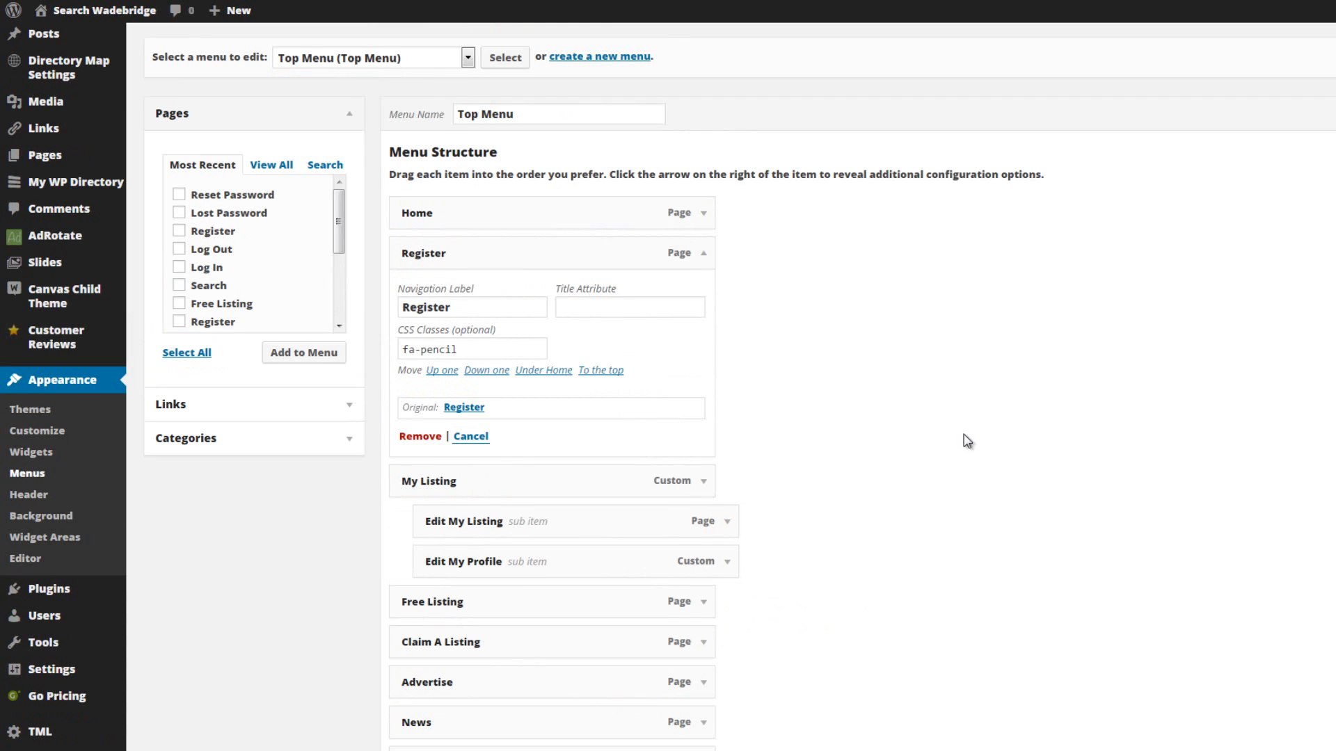
pyautogui.scroll(1, 969, 431)
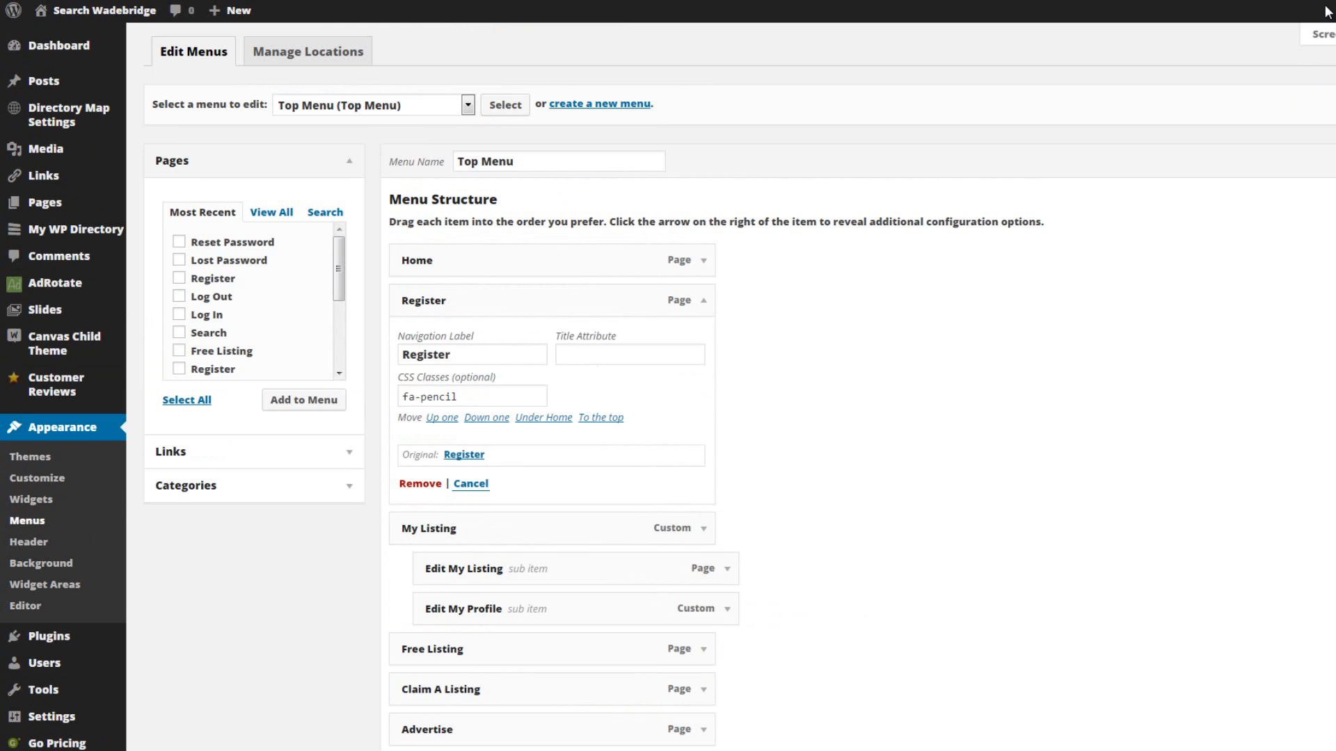
pyautogui.click(1318, 34)
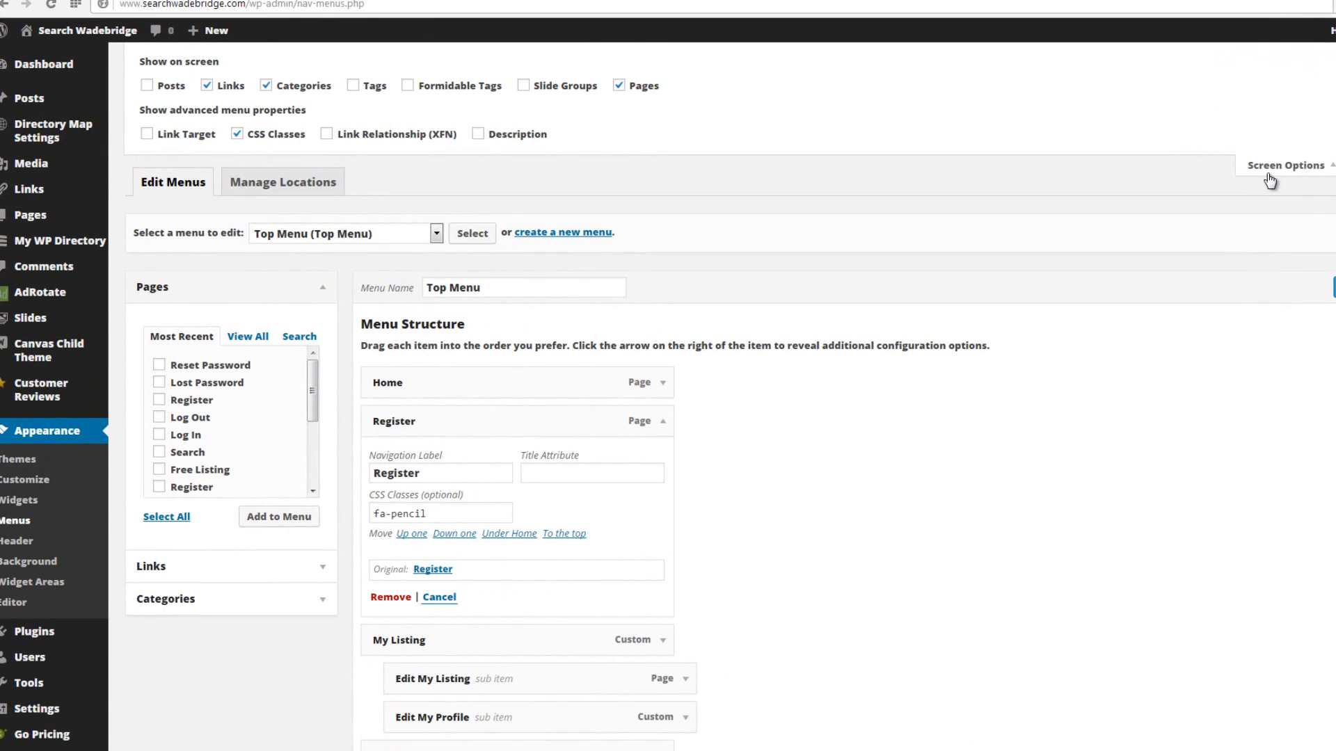
pyautogui.click(237, 134)
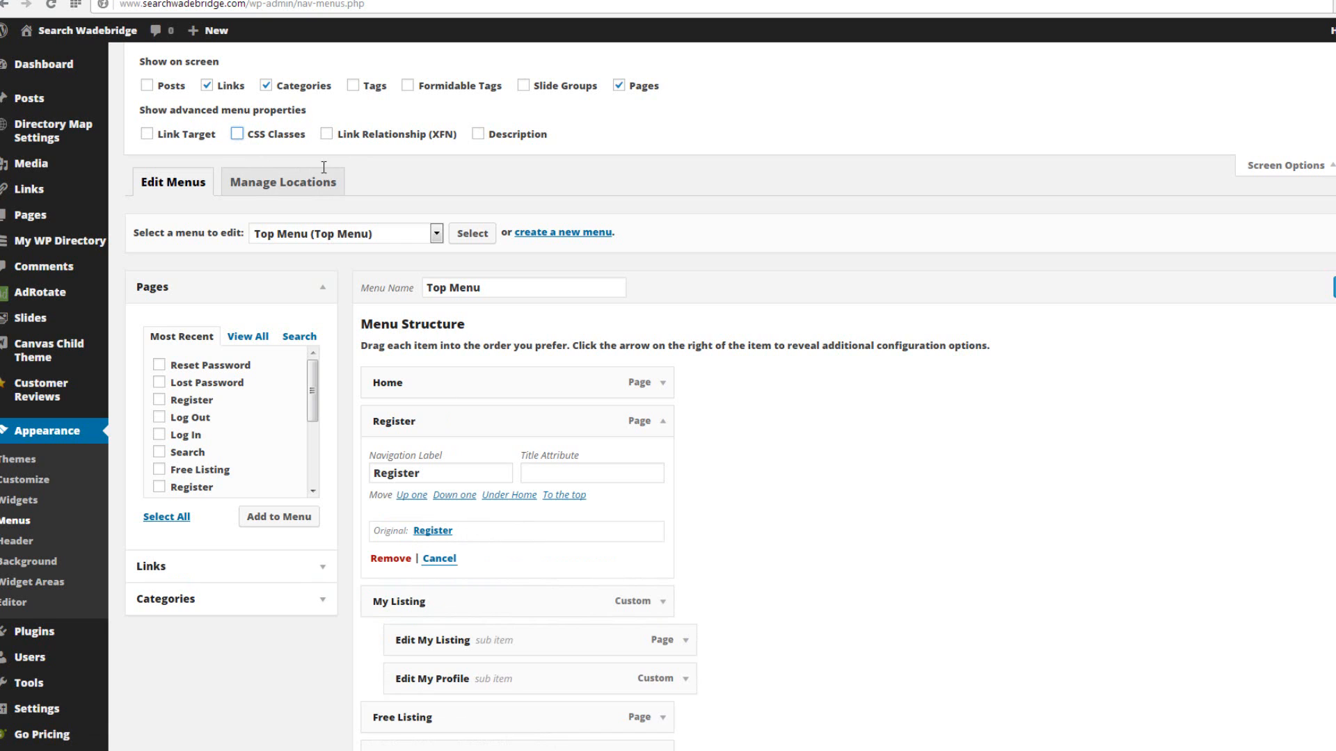
pyautogui.click(238, 134)
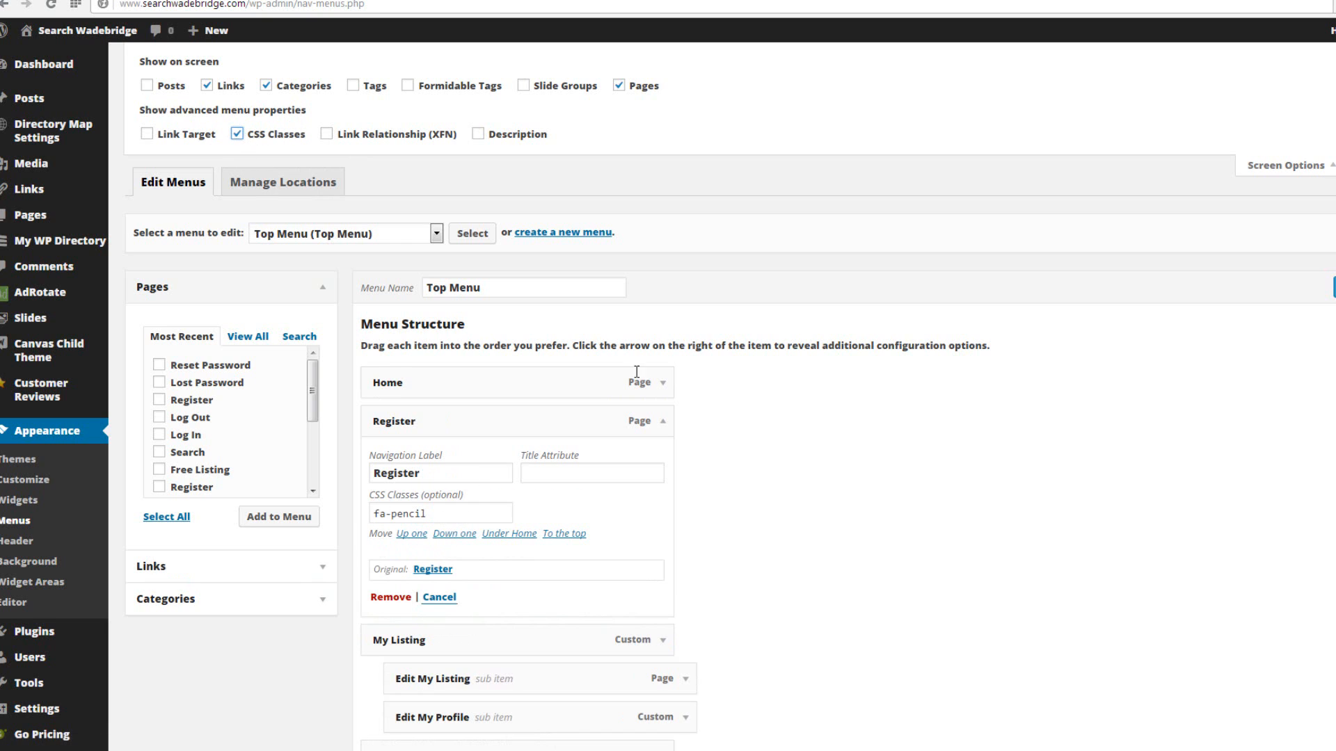
pyautogui.click(1291, 165)
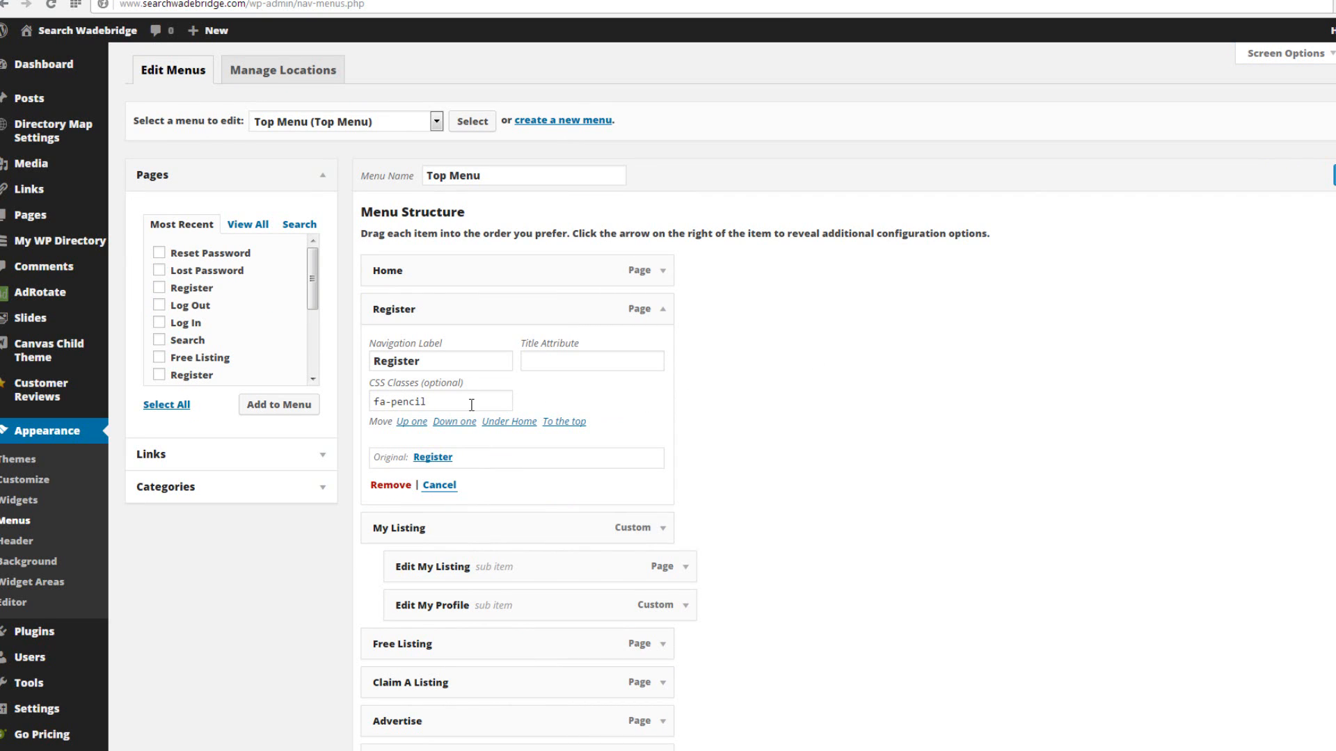
# Examine the prefix and icon name of the Register item's CSS class, and expand the Free Listing item.
pyautogui.moveTo(426, 401); pyautogui.dragTo(395, 402)
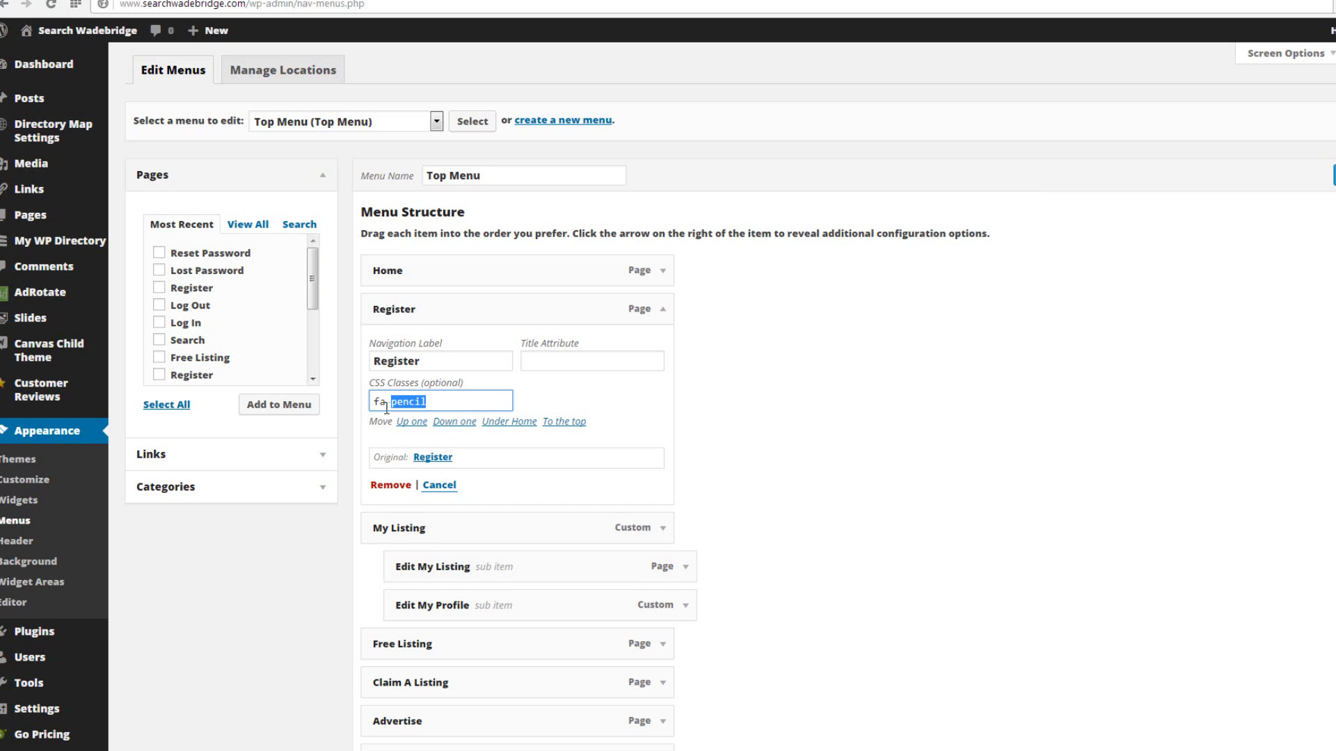
pyautogui.moveTo(375, 402); pyautogui.dragTo(387, 402)
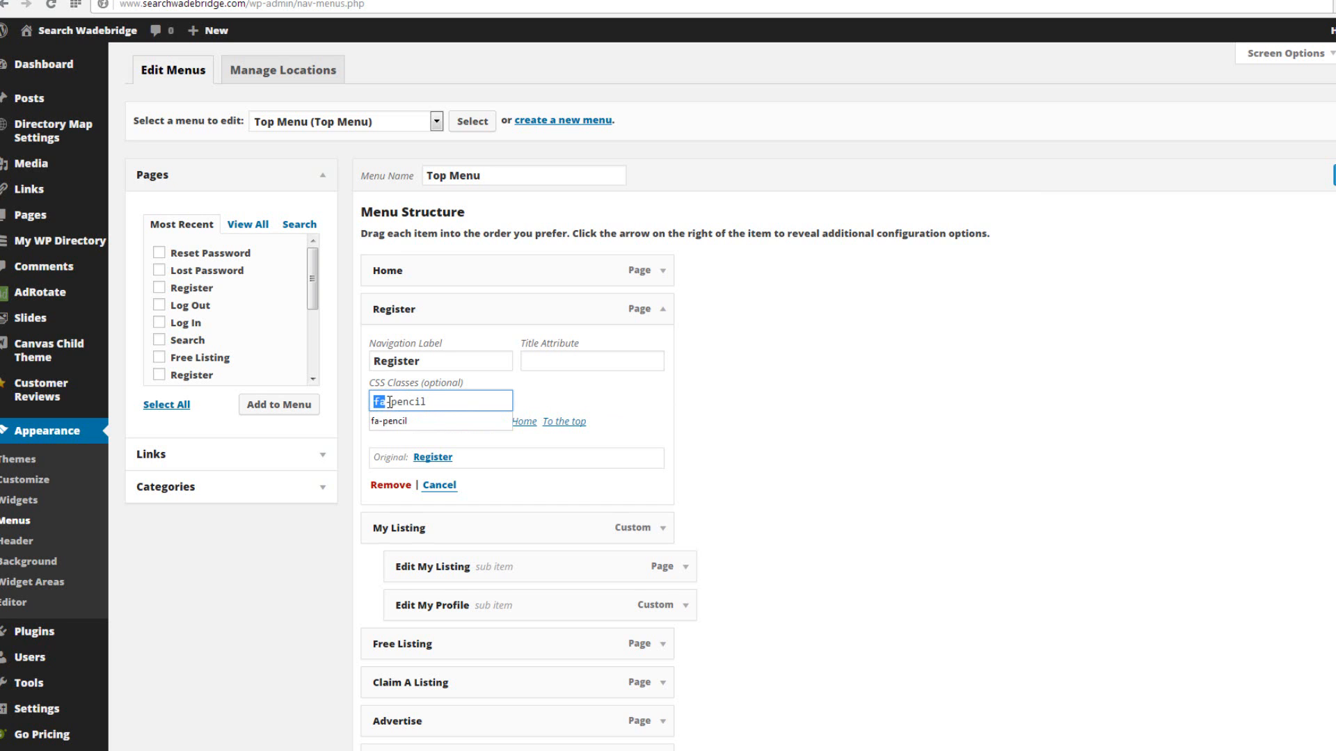
pyautogui.scroll(-3, 850, 468)
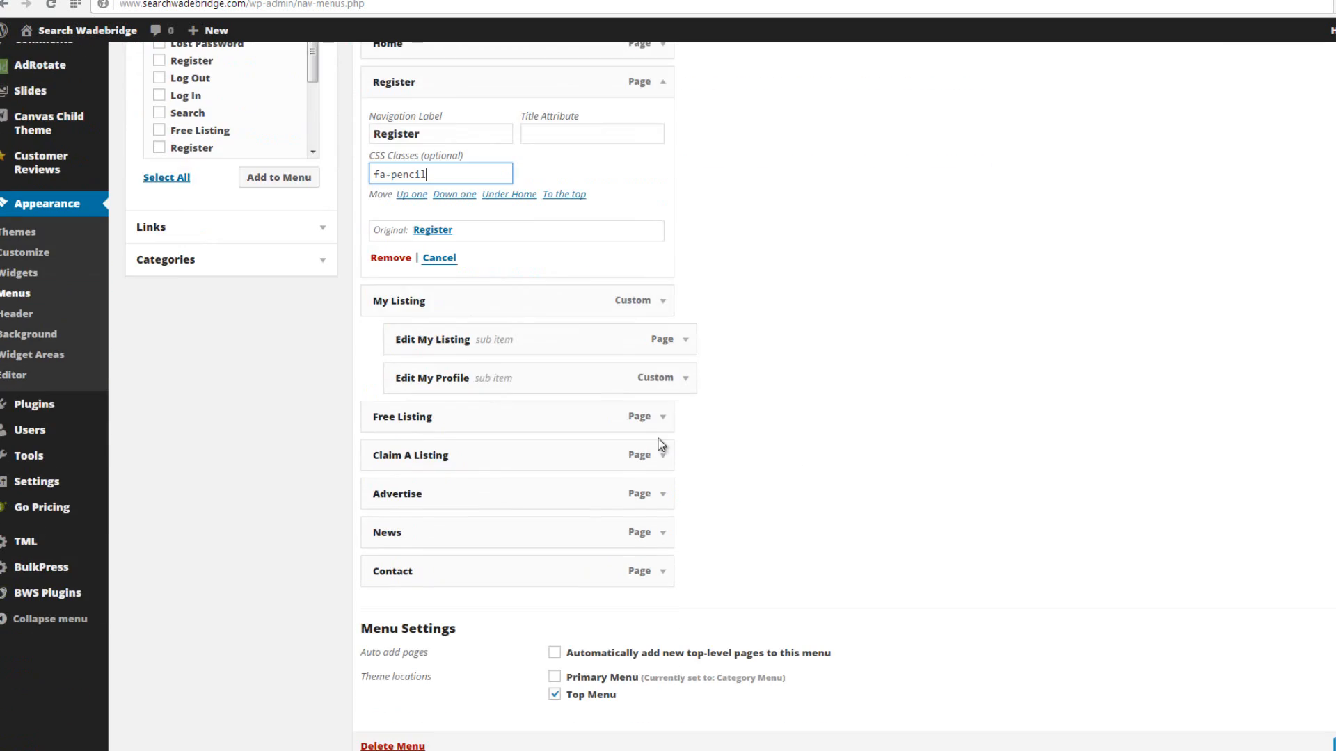
pyautogui.click(662, 419)
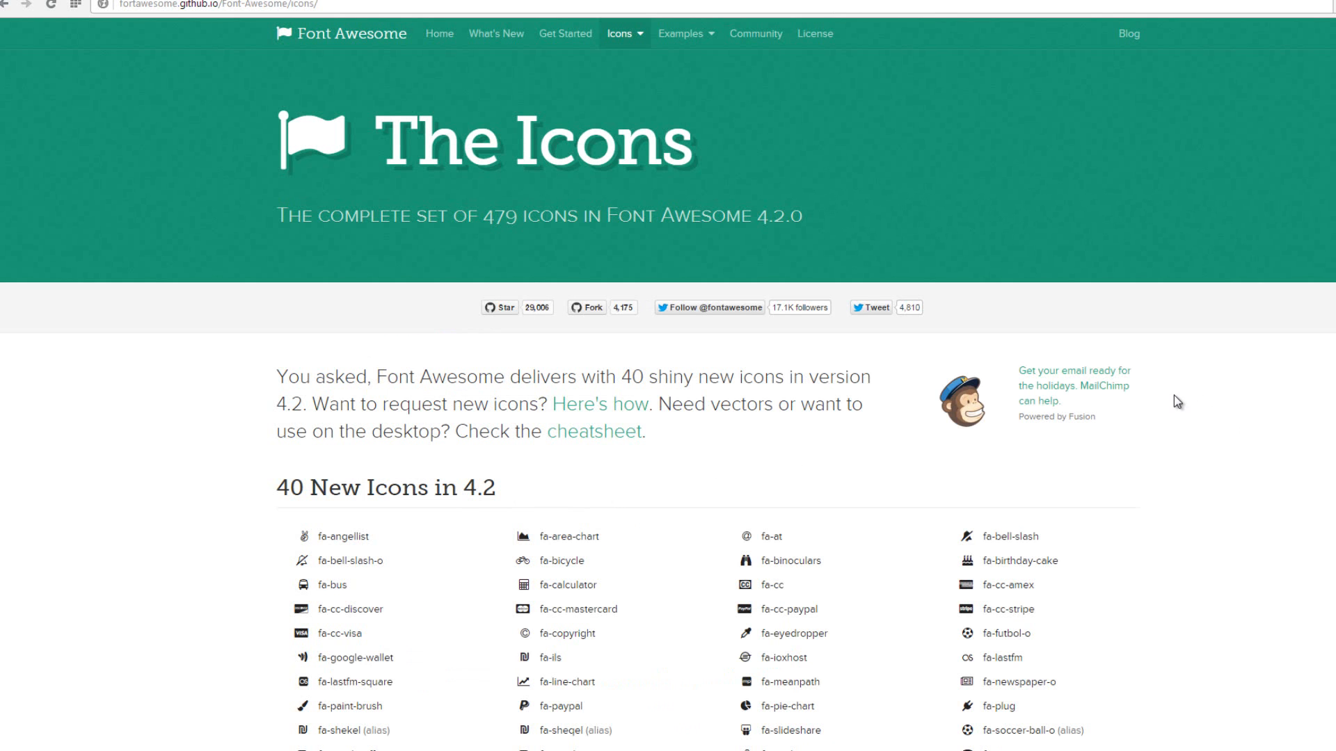
# Browse the icon class names on the Font Awesome icons page at fortawesome.github.io/Font-Awesome/icons.
pyautogui.scroll(-4, 1175, 403)
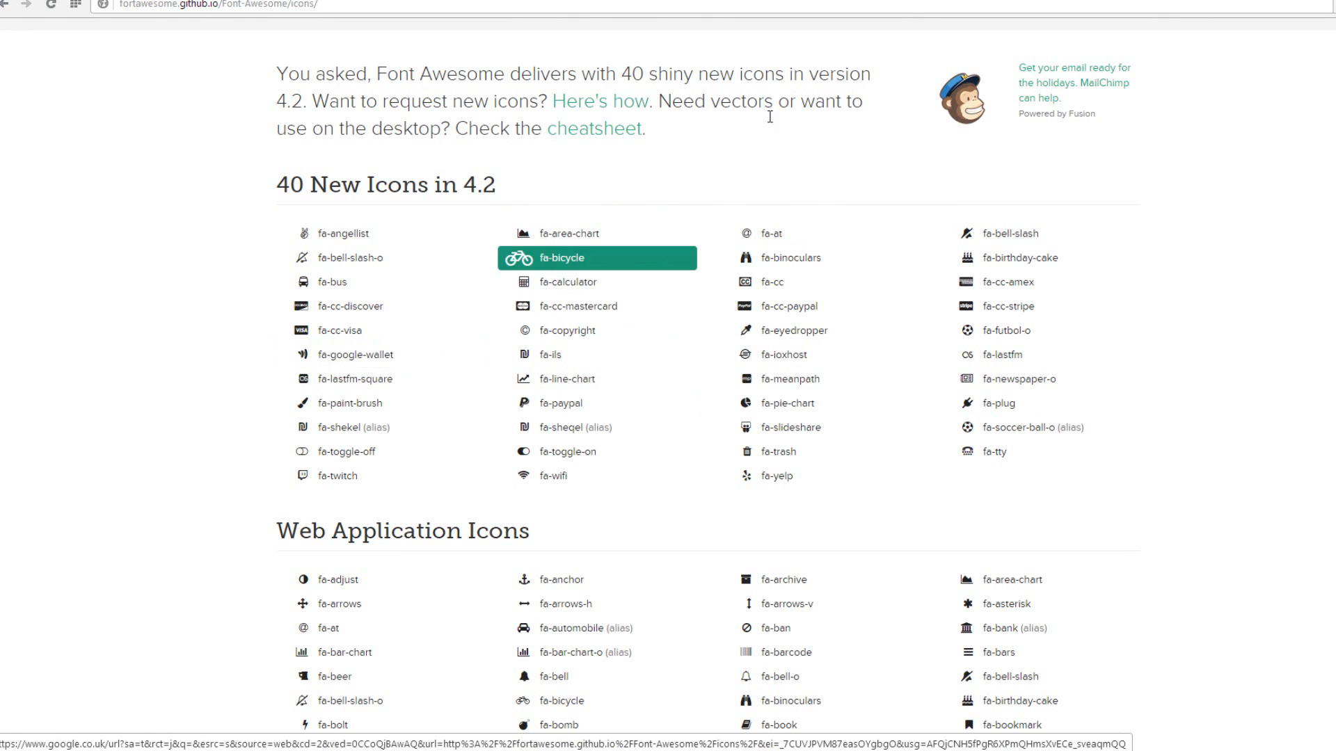
pyautogui.scroll(4, 167, 112)
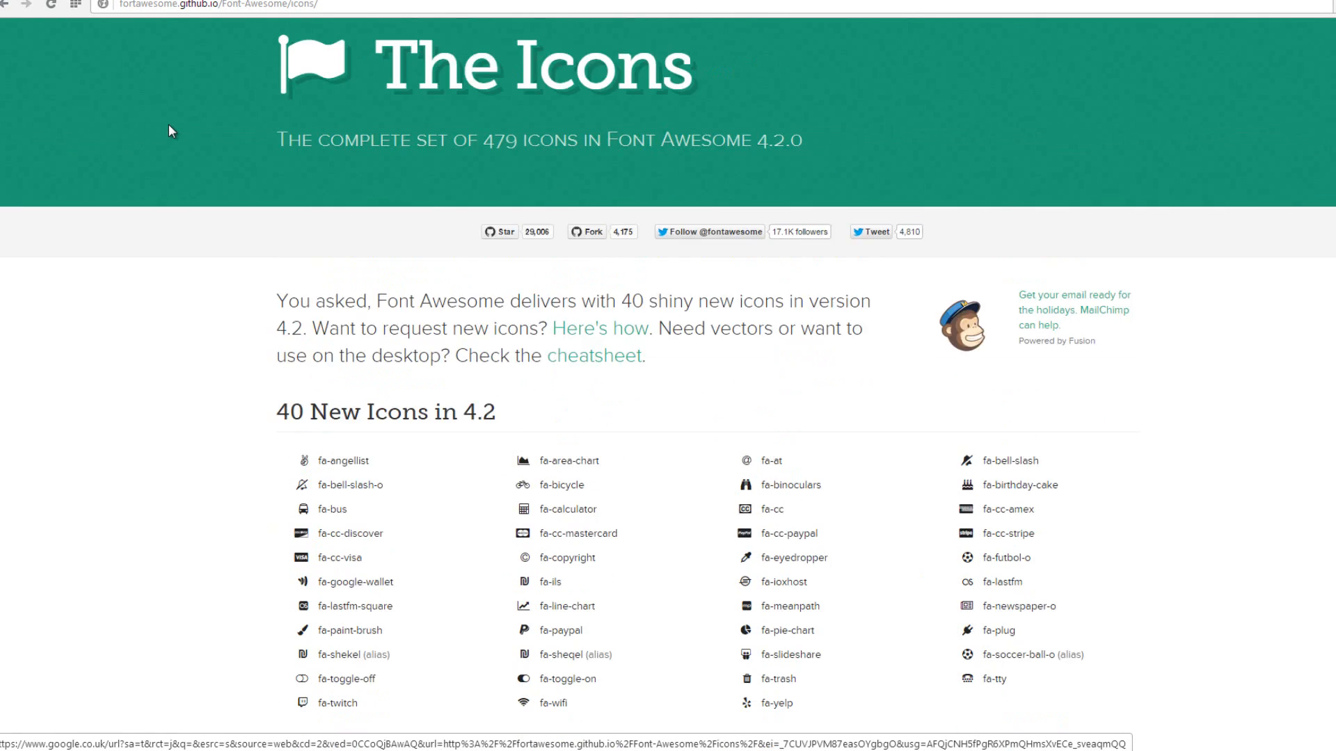
pyautogui.scroll(-2, 185, 379)
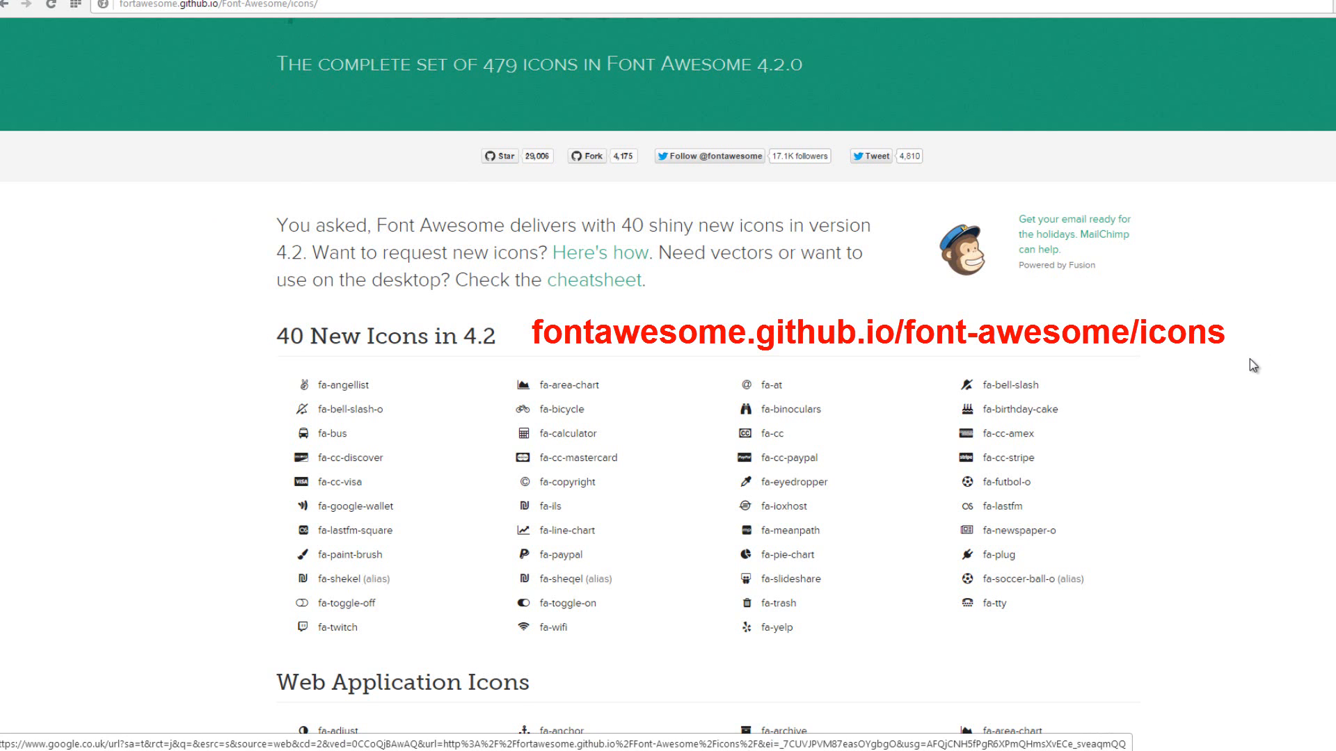
pyautogui.scroll(-3, 1250, 360)
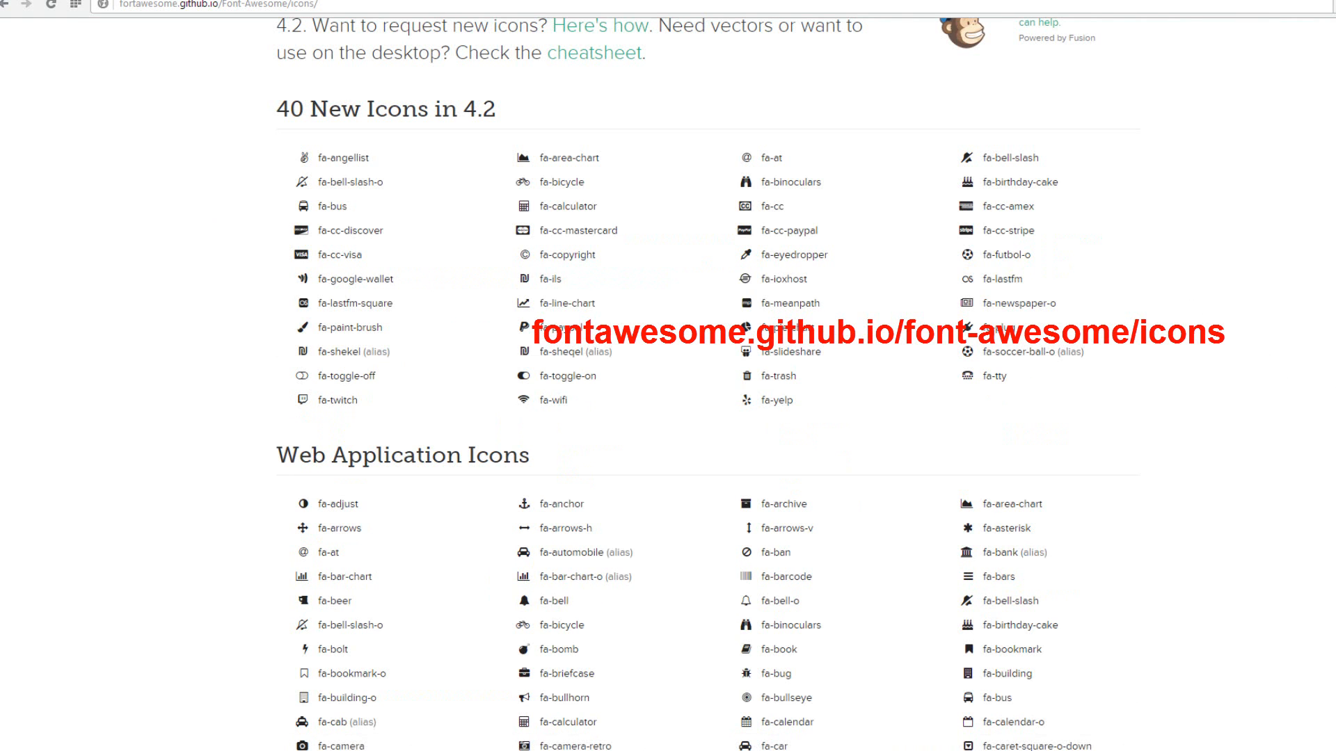
pyautogui.scroll(-11, 693, 384)
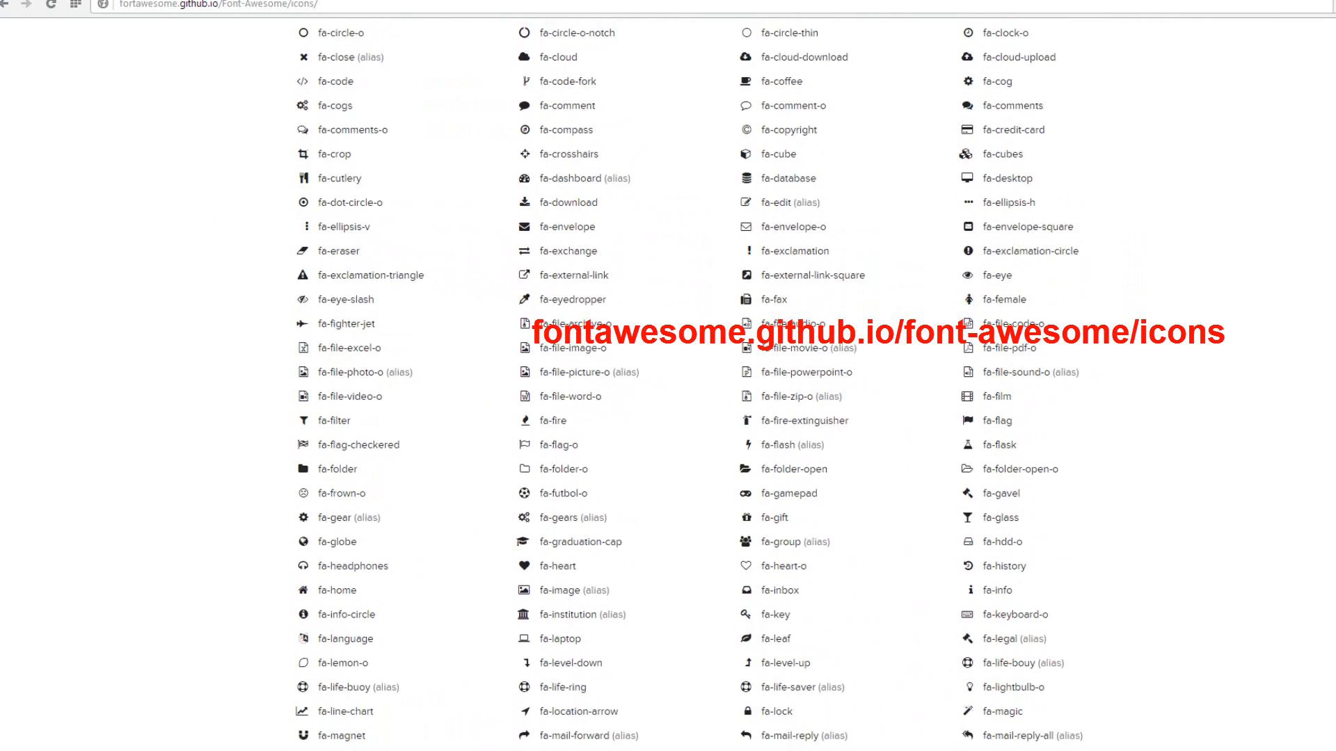
pyautogui.scroll(-2, 1024, 401)
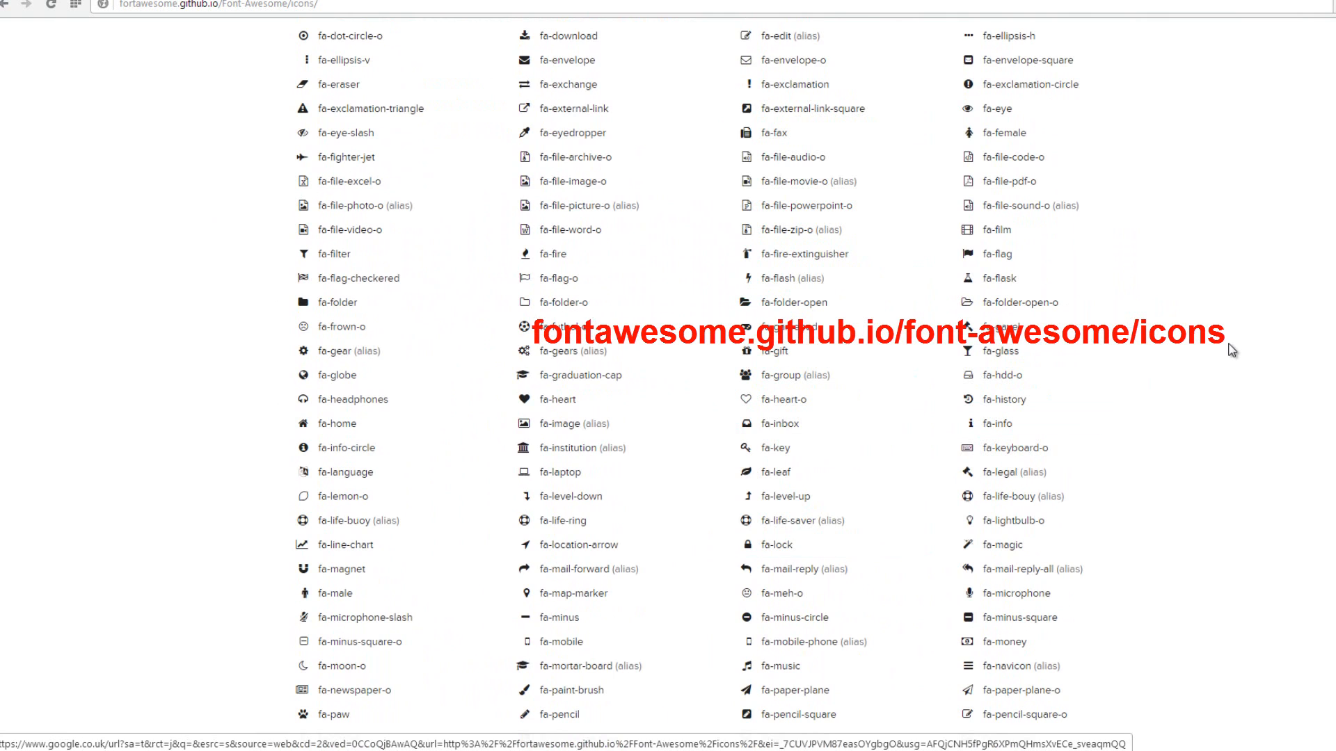
pyautogui.scroll(-1, 1231, 350)
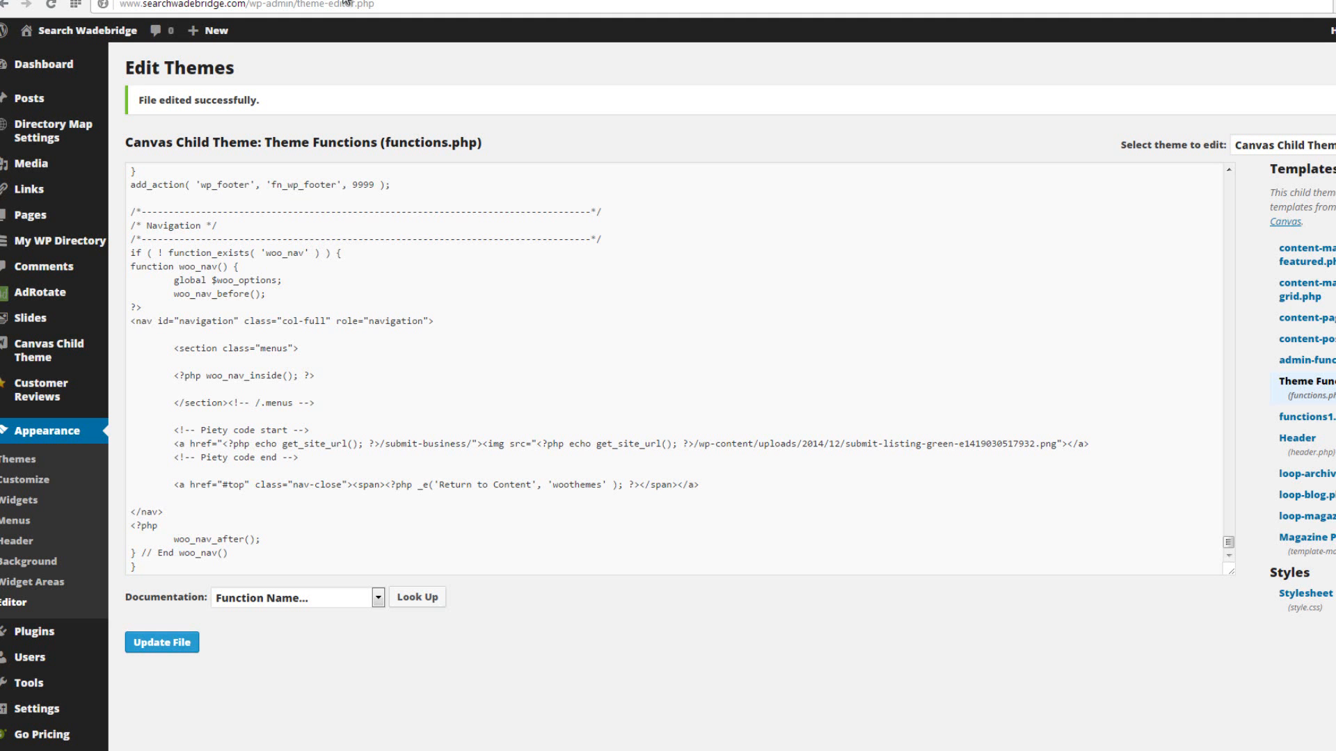
# Open the Canvas Child Theme's Navigation settings and review the Top Navigation and Primary Navigation styling options.
pyautogui.moveTo(55, 345)
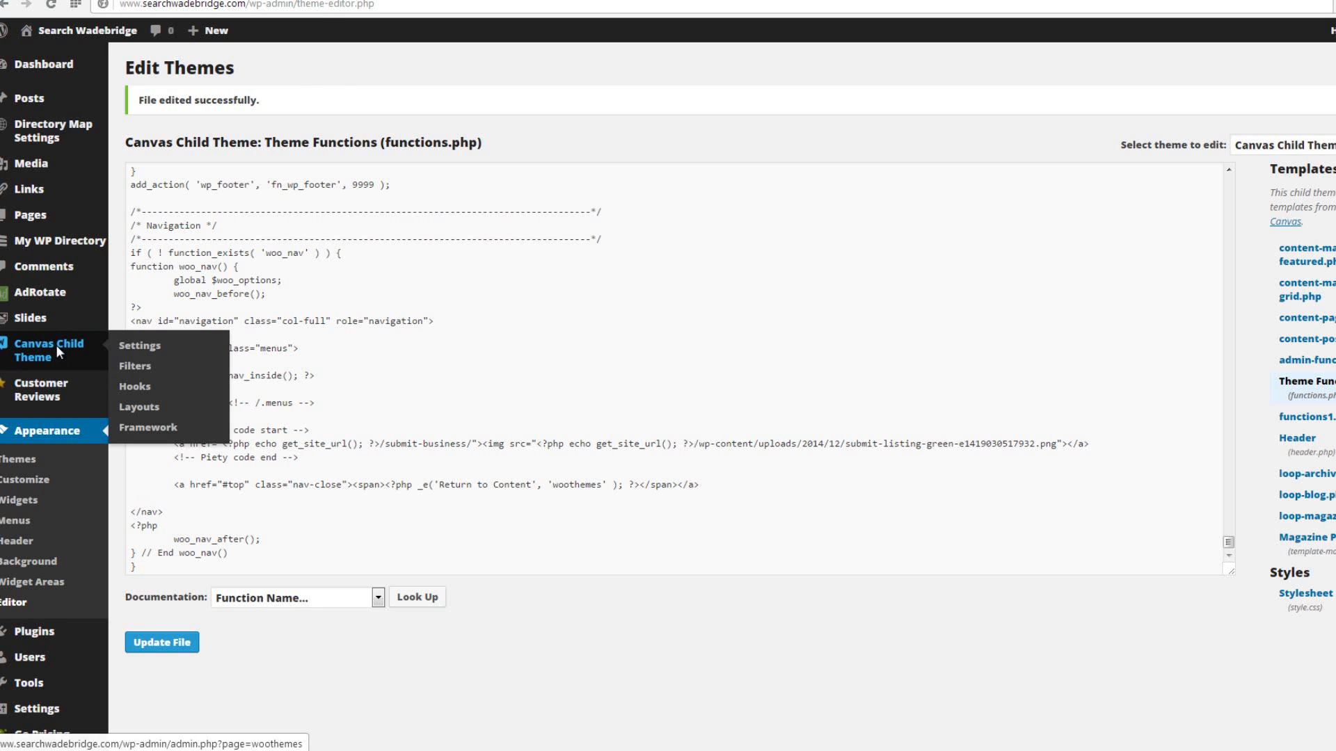
pyautogui.click(139, 346)
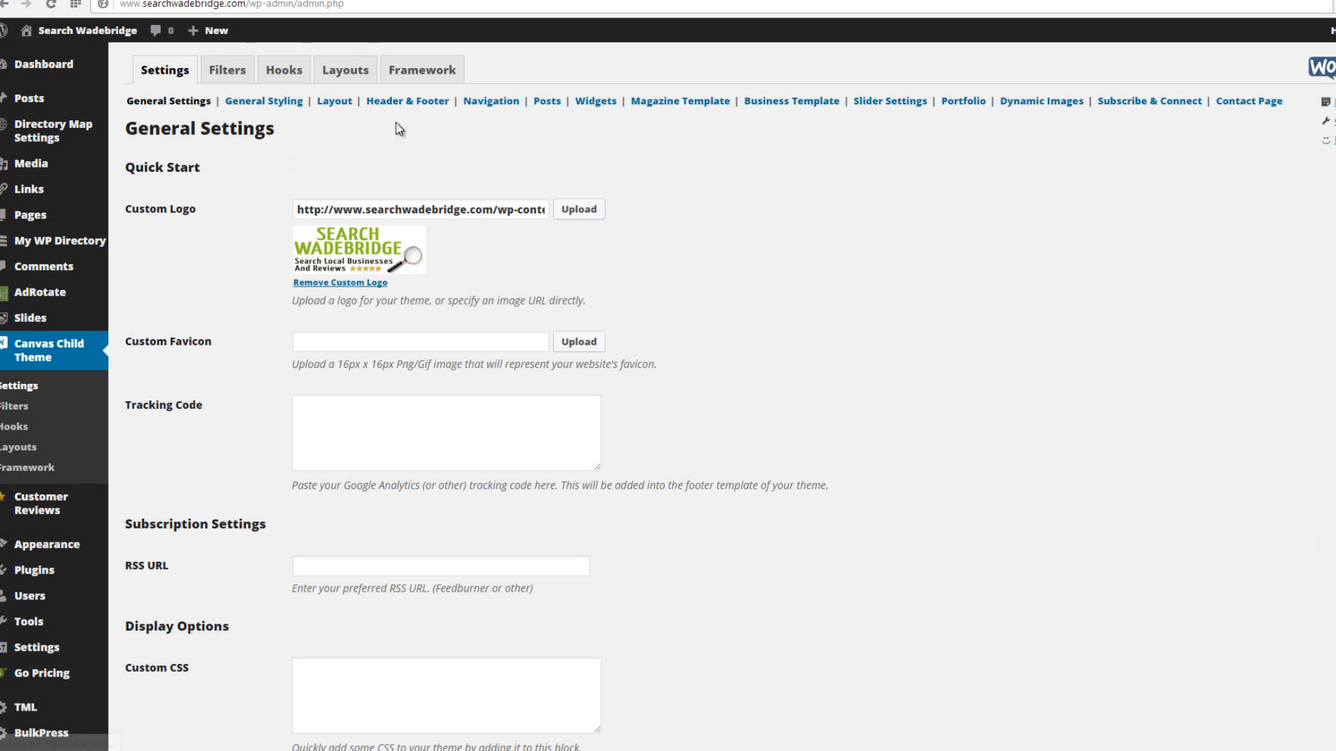
pyautogui.click(491, 102)
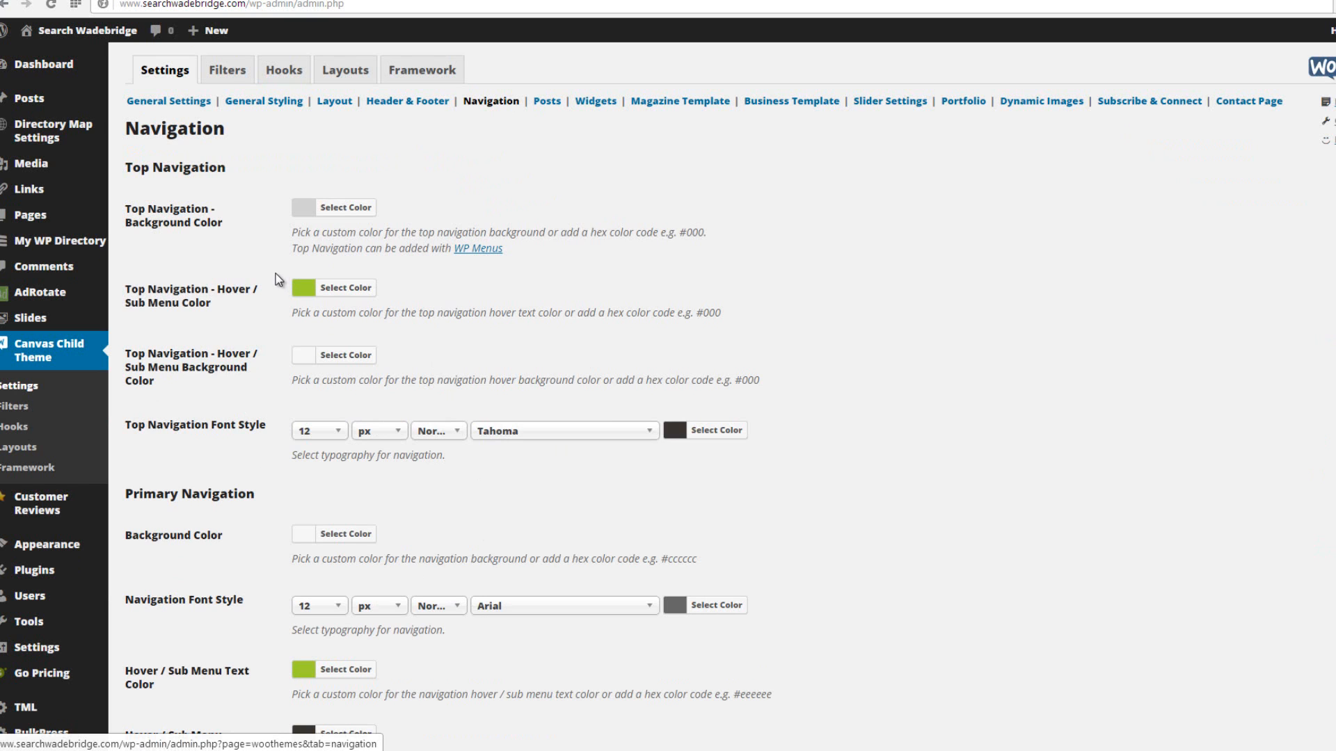
pyautogui.scroll(-6, 882, 257)
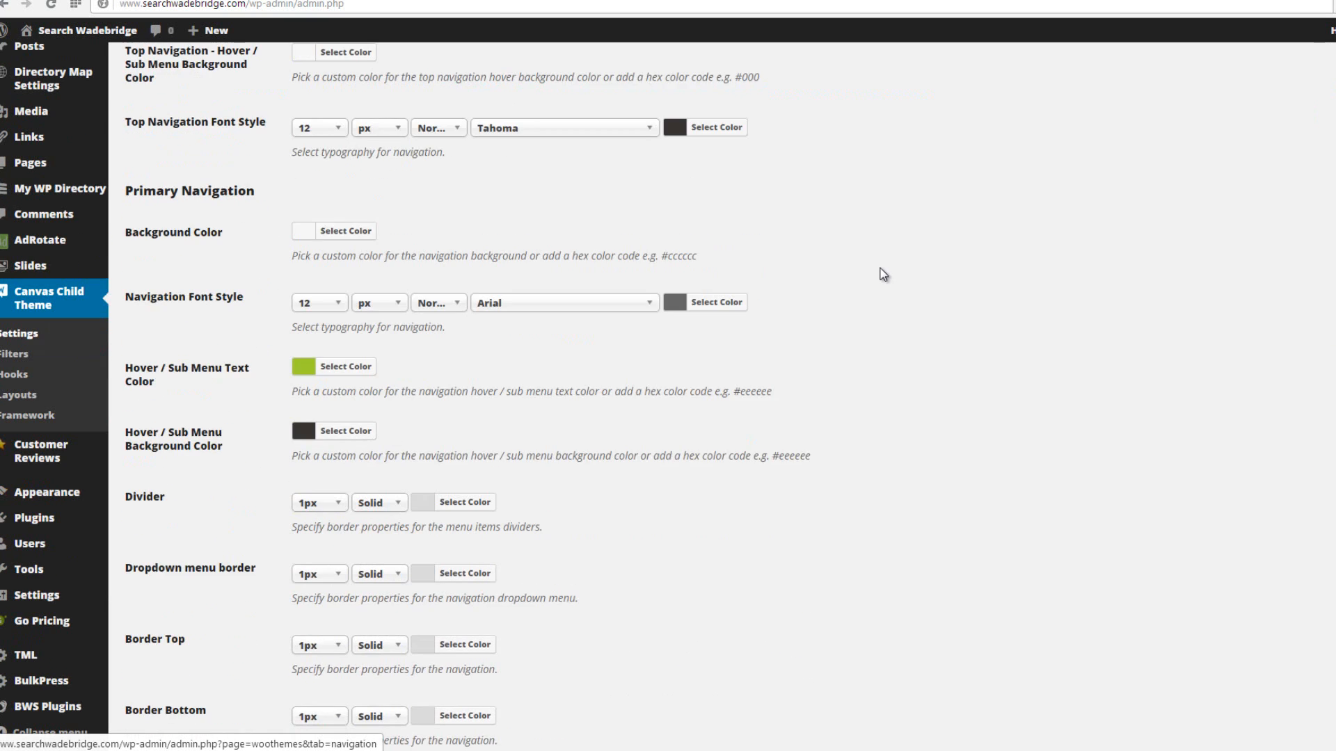
pyautogui.scroll(-2, 886, 273)
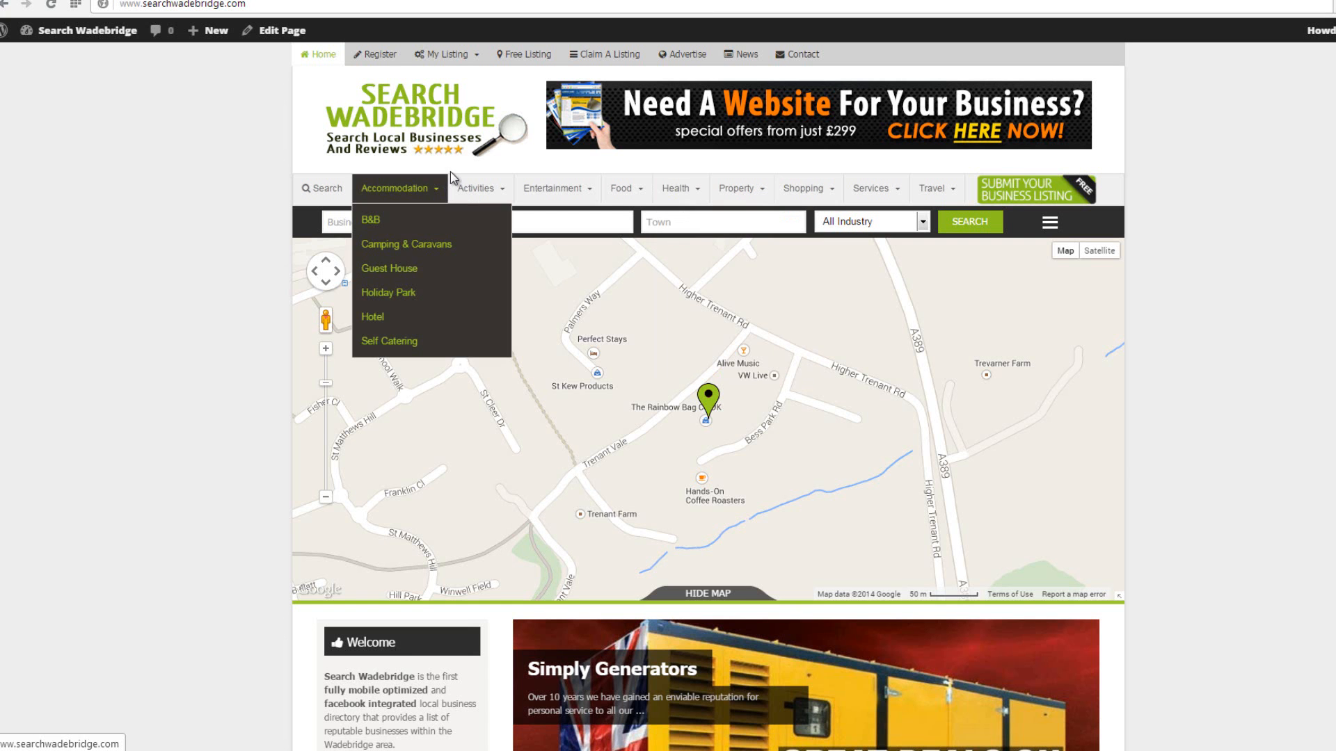
# Compare the remaining navigation border, corner and margin options with the menus on the site's home page.
pyautogui.moveTo(575, 190)
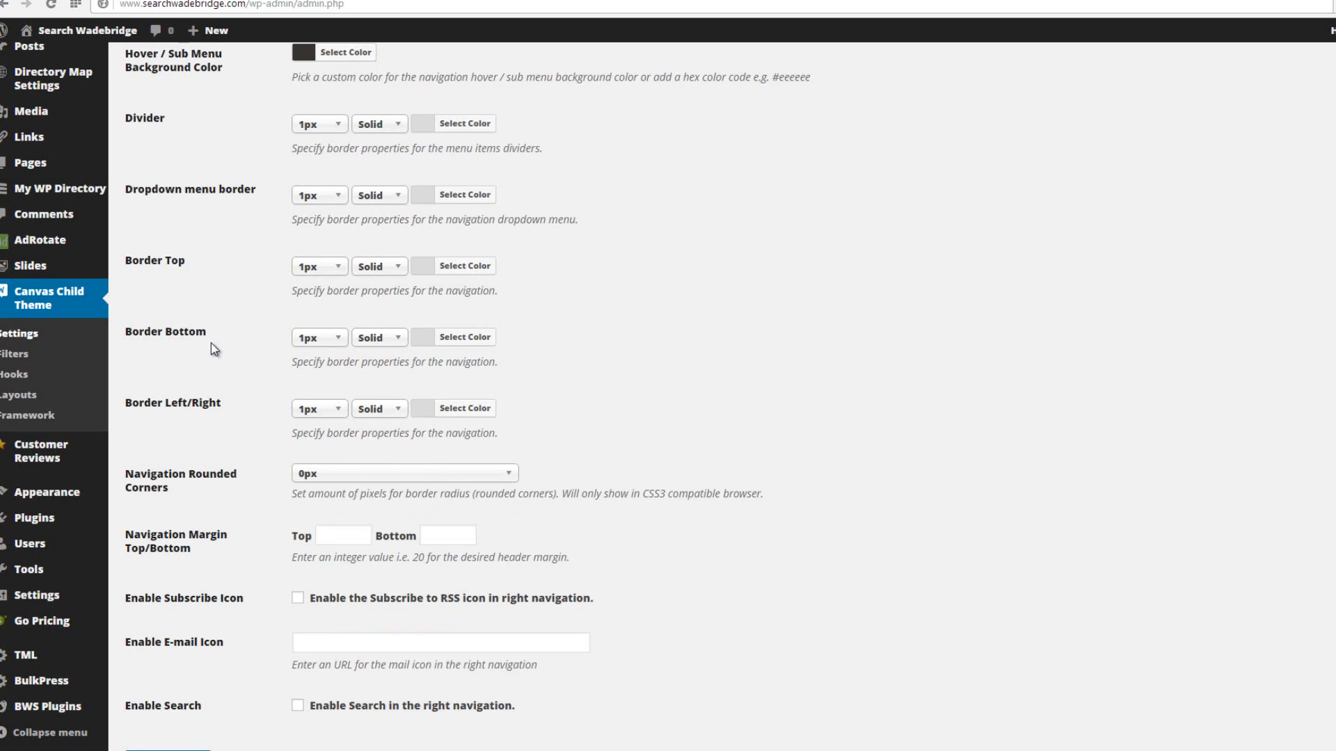
pyautogui.scroll(-2, 840, 420)
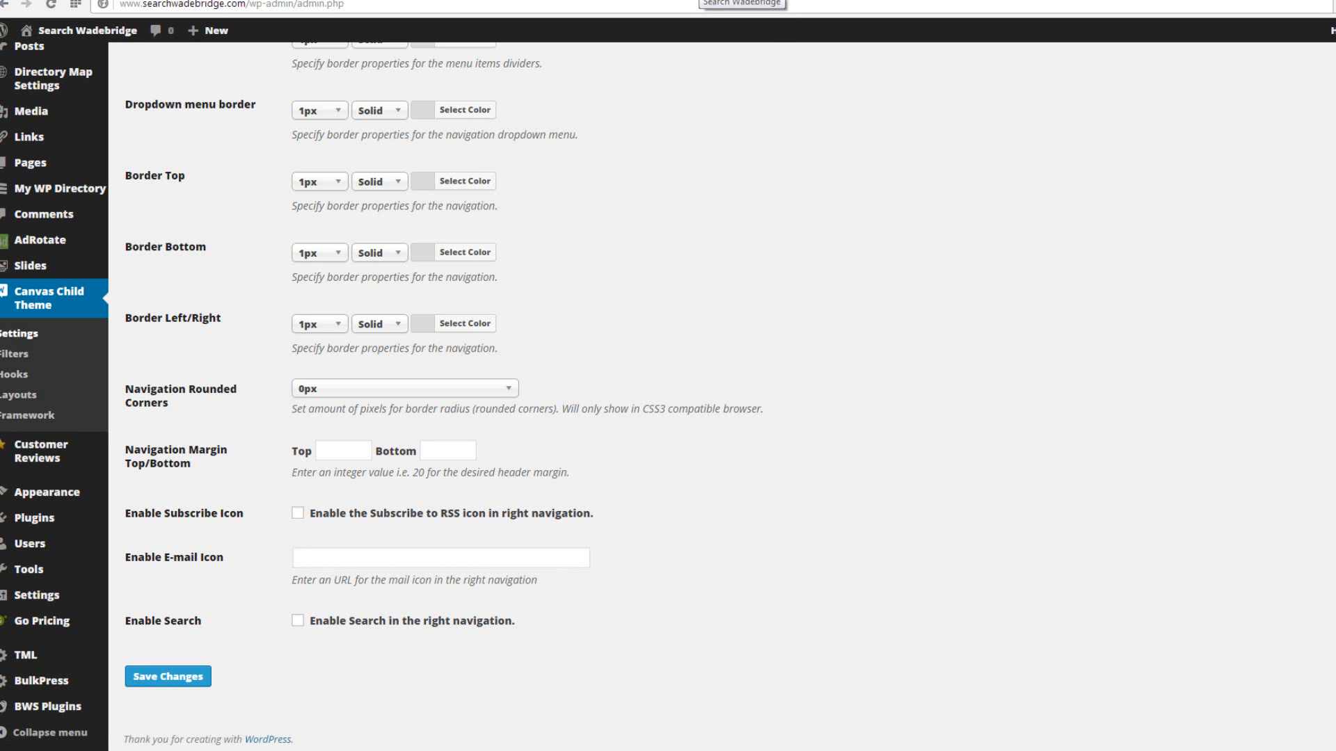
pyautogui.click(698, 0)
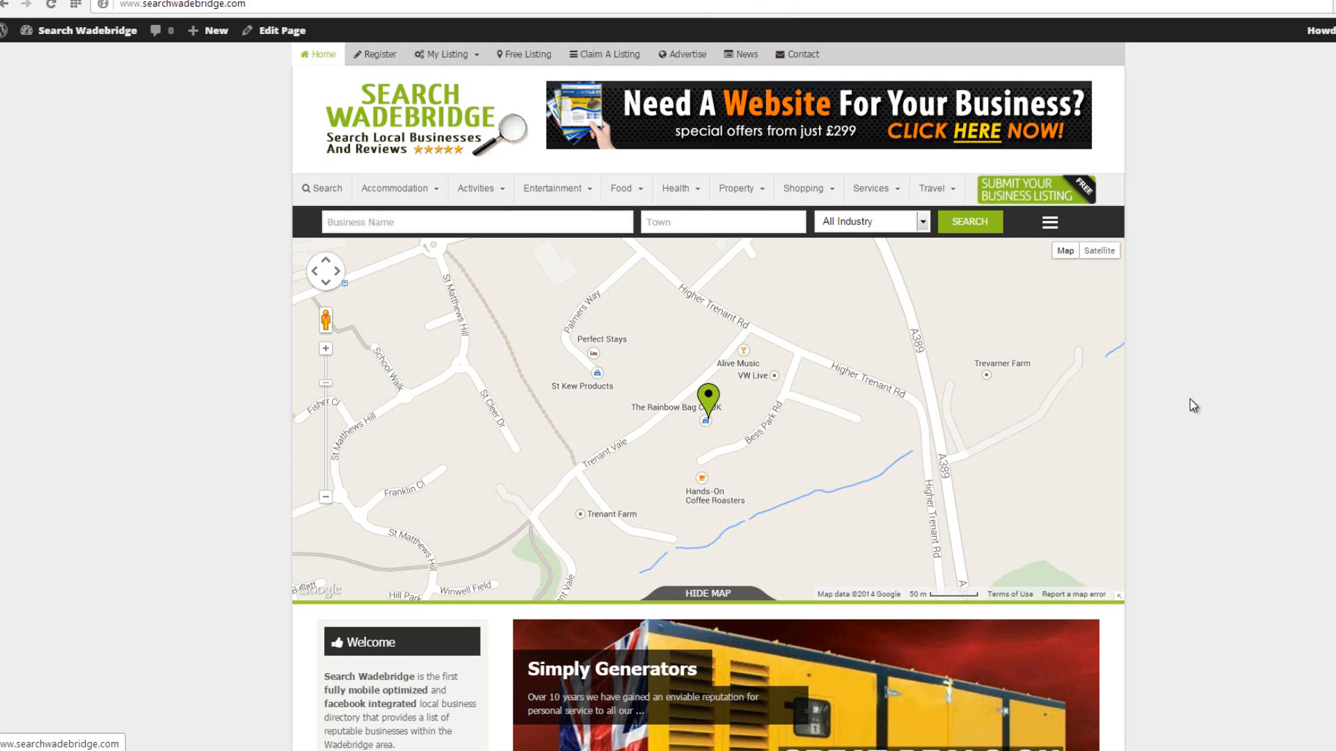